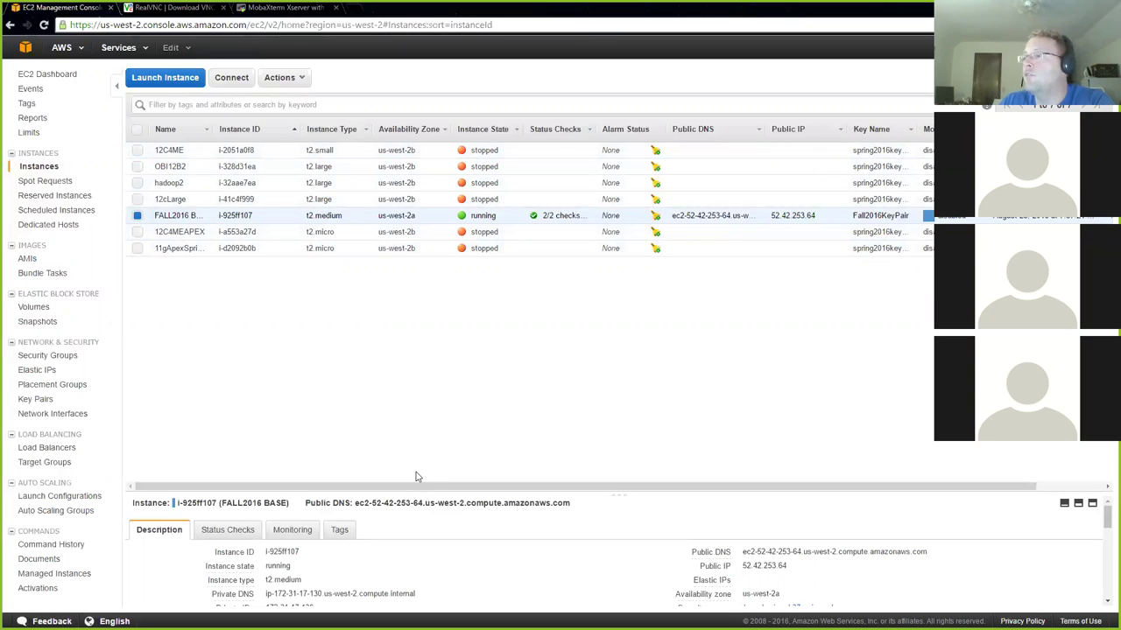
Enlarge the details of the running FALL2016 BASE instance and review its public DNS, public and private IPs, and key pair name
{"action": "left_click_drag", "start_coordinate": [413, 493], "coordinate": [411, 278]}
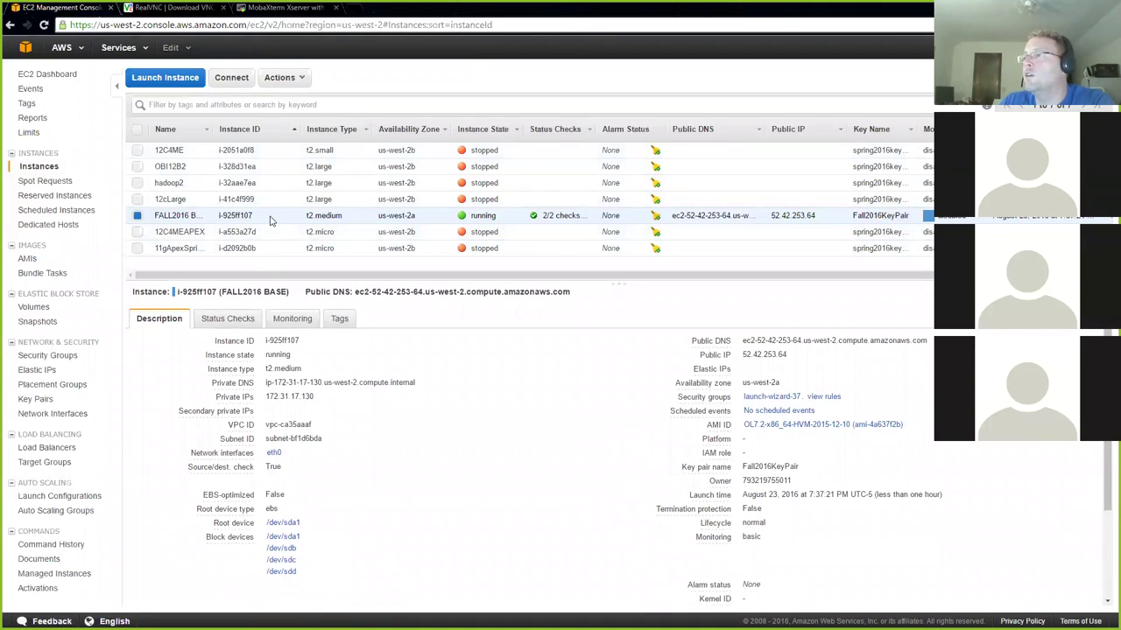
{"action": "left_click", "coordinate": [229, 129]}
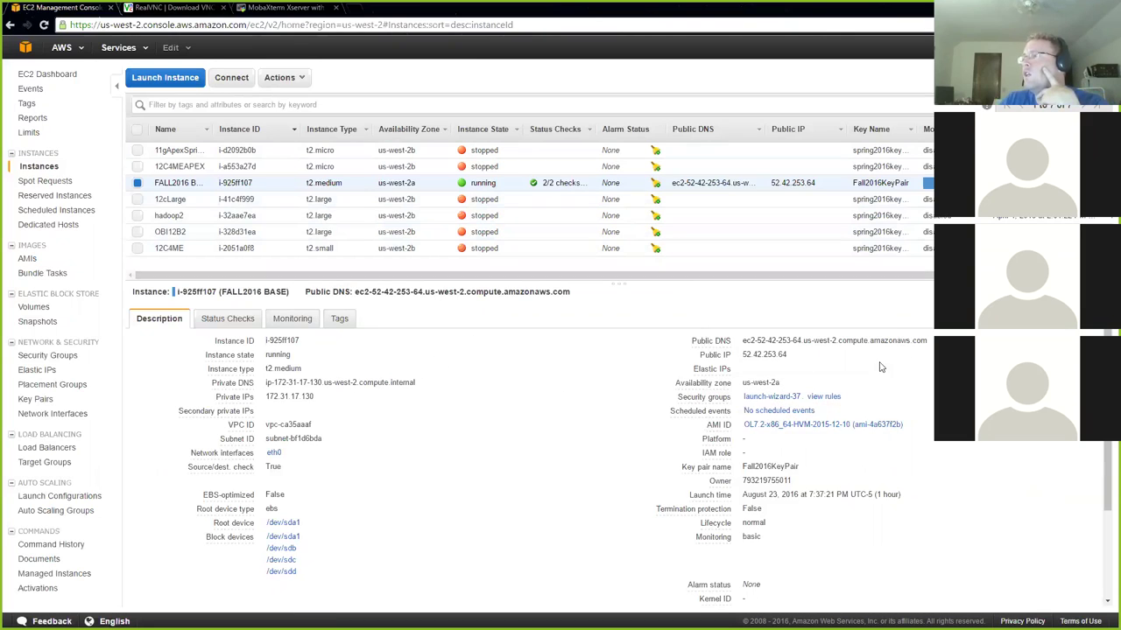
{"action": "left_click_drag", "start_coordinate": [928, 343], "coordinate": [754, 344]}
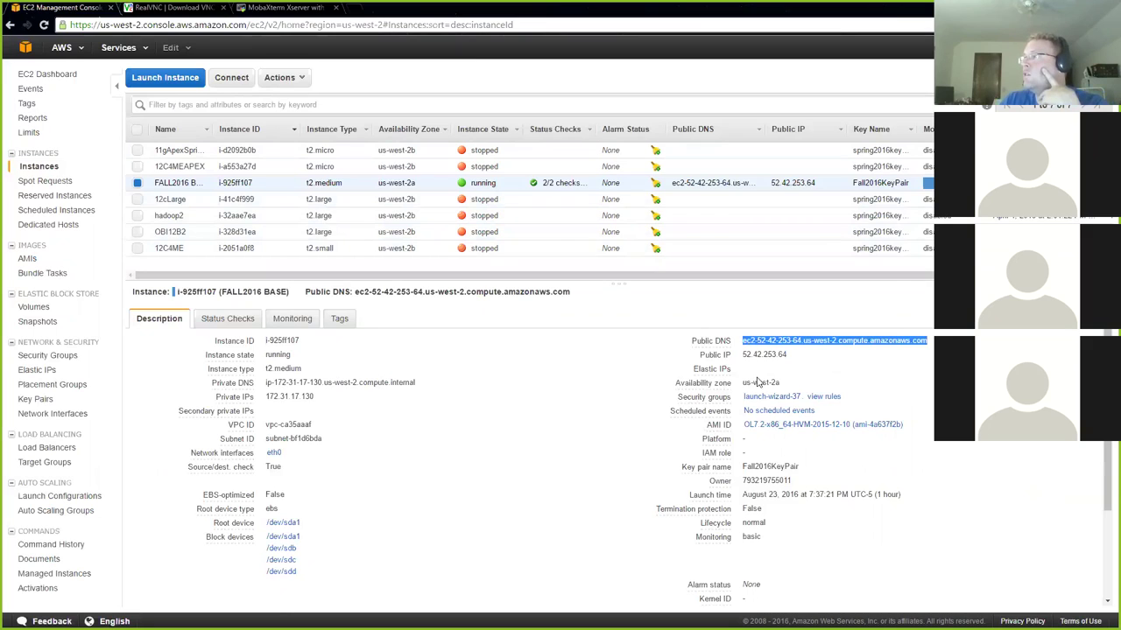
{"action": "left_click_drag", "start_coordinate": [791, 356], "coordinate": [746, 360]}
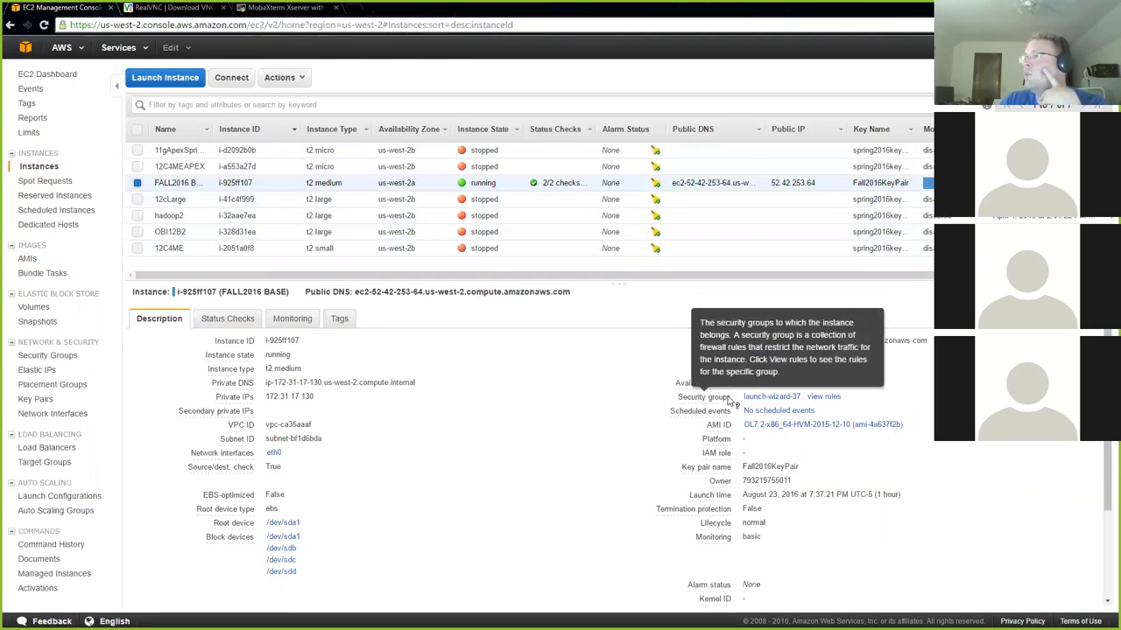
{"action": "left_click_drag", "start_coordinate": [418, 386], "coordinate": [265, 397]}
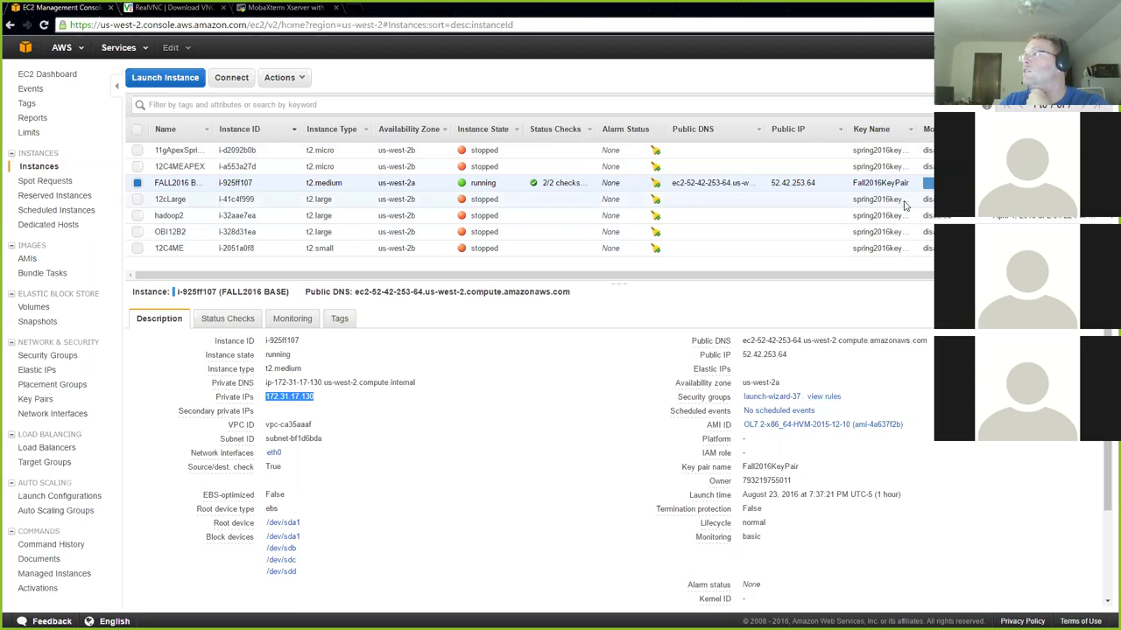
{"action": "left_click", "coordinate": [853, 187]}
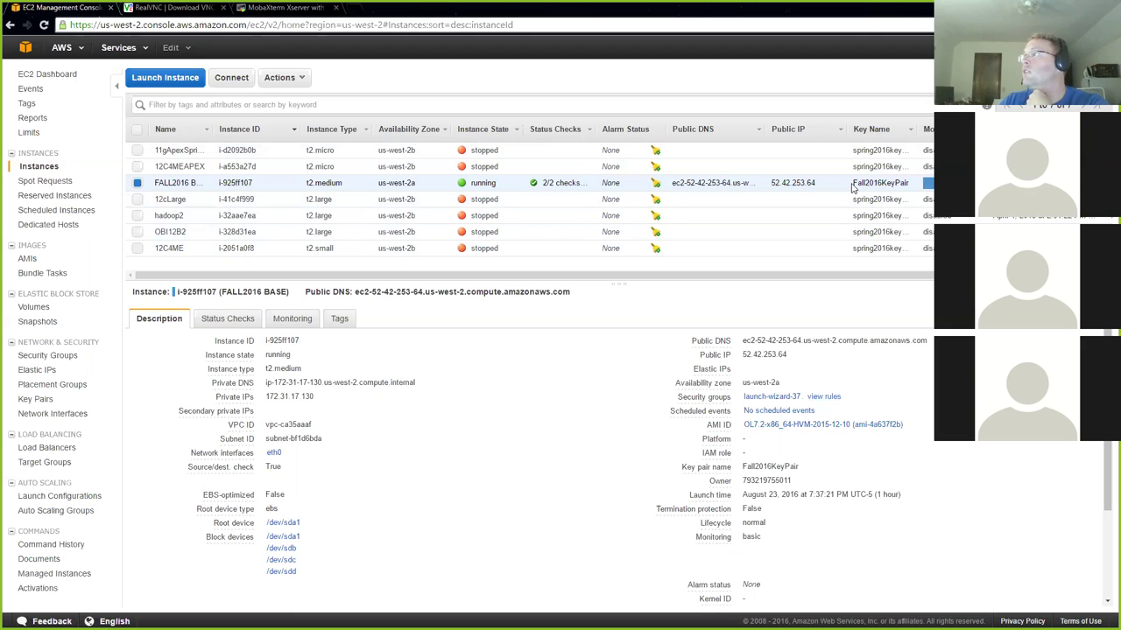
{"action": "left_click_drag", "start_coordinate": [855, 184], "coordinate": [910, 185]}
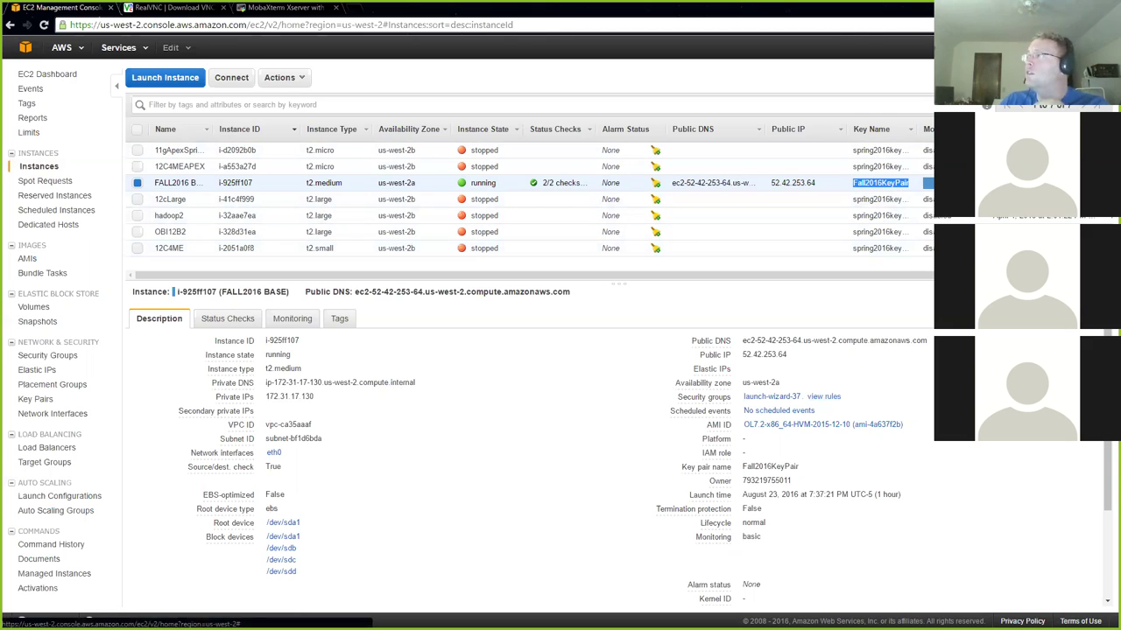
{"action": "left_click", "coordinate": [945, 68]}
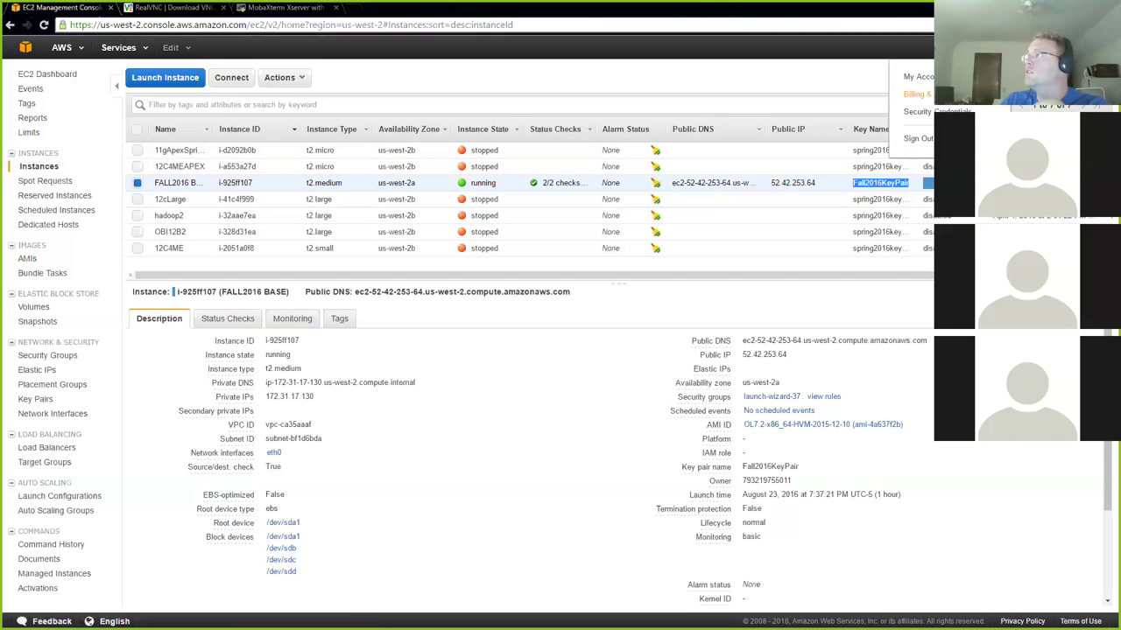
{"action": "left_click", "coordinate": [912, 140]}
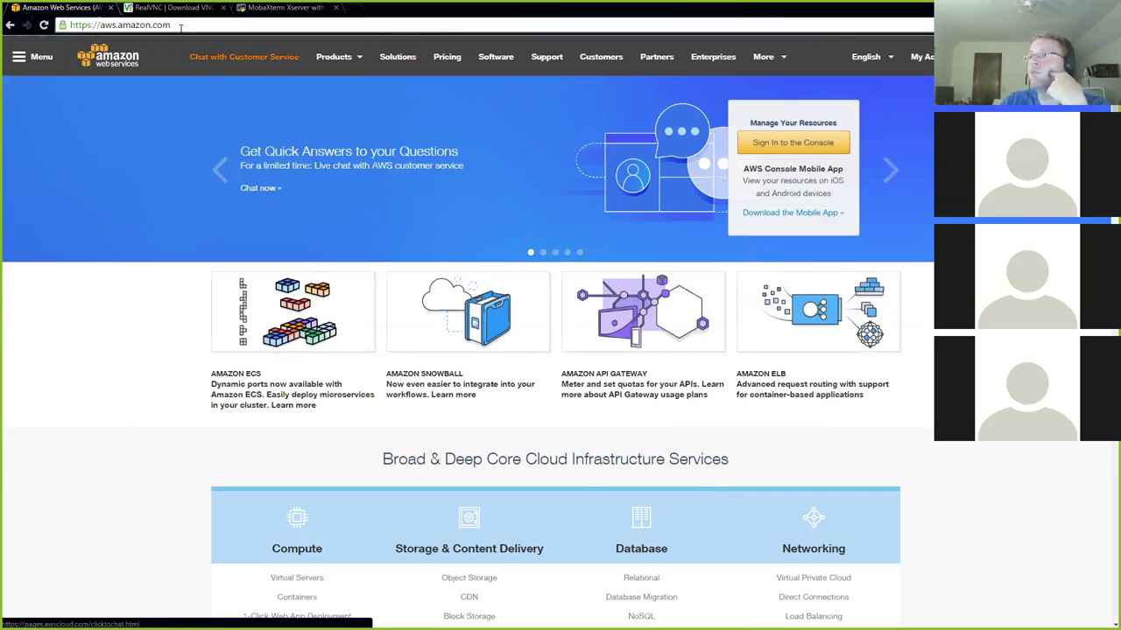
{"action": "left_click", "coordinate": [35, 69]}
{"action": "left_click", "coordinate": [35, 70]}
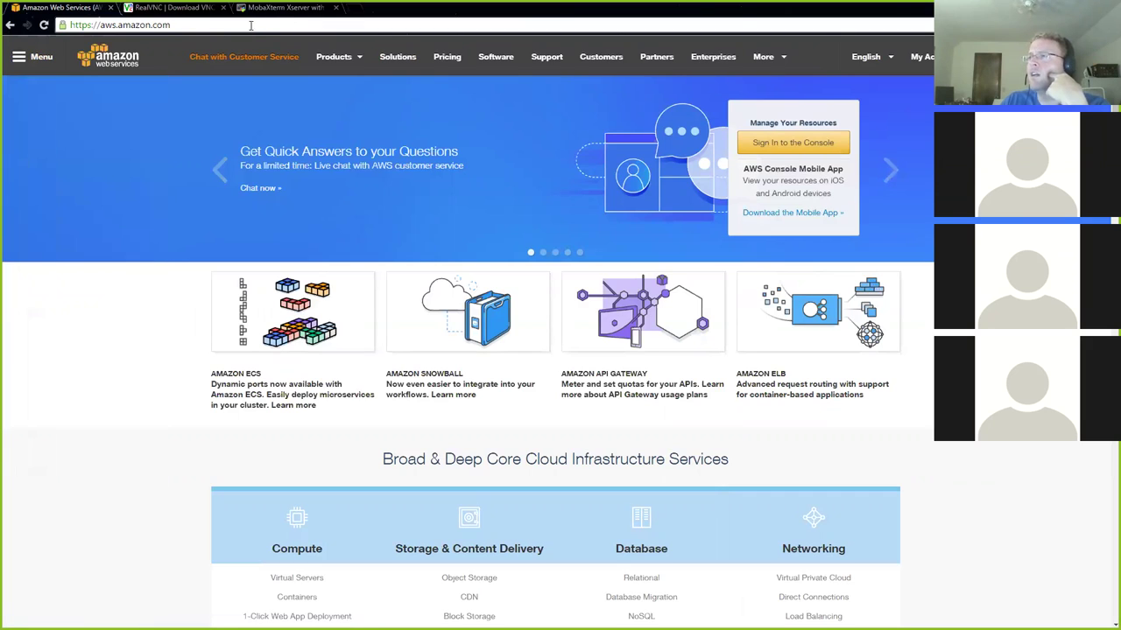
{"action": "left_click", "coordinate": [240, 24]}
{"action": "left_click", "coordinate": [240, 24]}
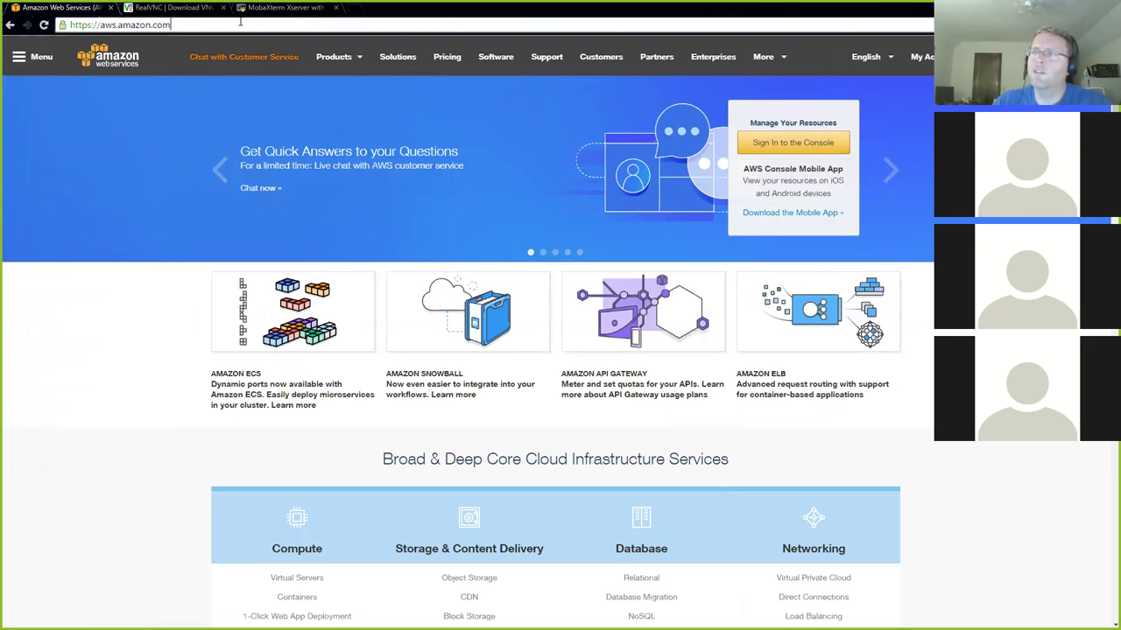
{"action": "type", "text": "/free"}
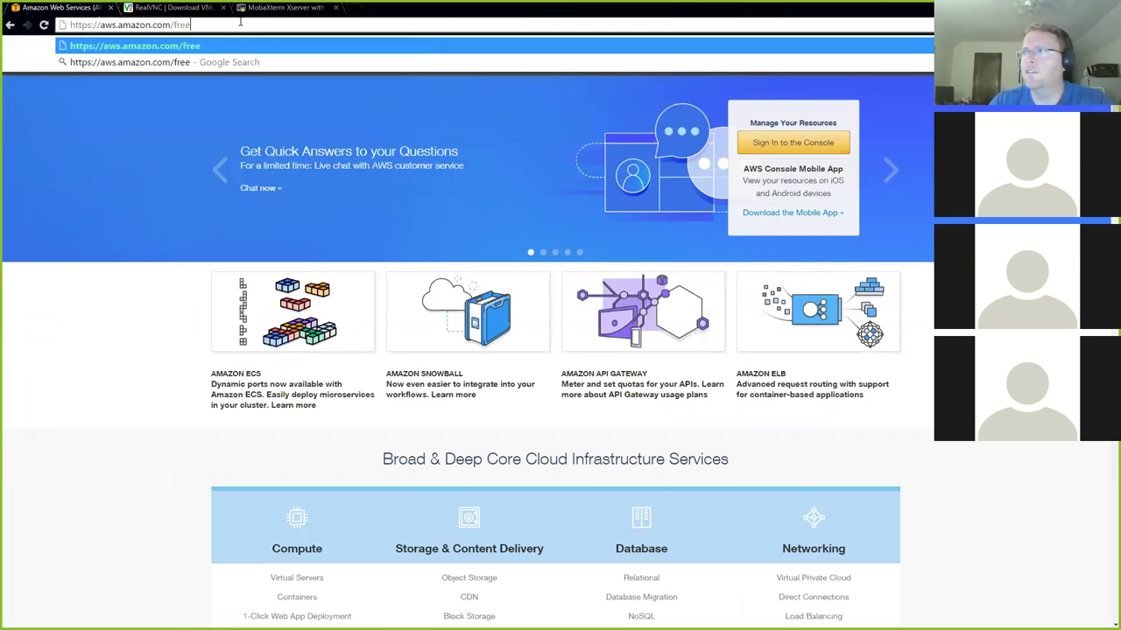
{"action": "key", "text": "Return"}
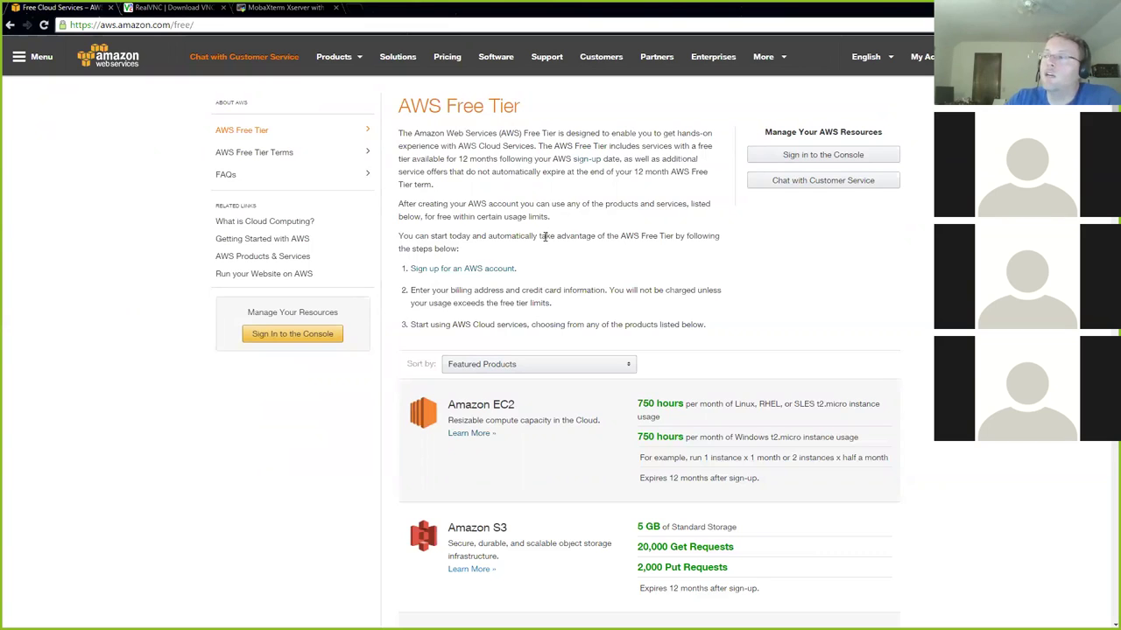
Examine the Free Tier offers, including the EC2, S3 and RDS allowances, the eligible software and the non-expiring offers
{"action": "scroll", "coordinate": [647, 353], "scroll_direction": "down", "scroll_amount": 1}
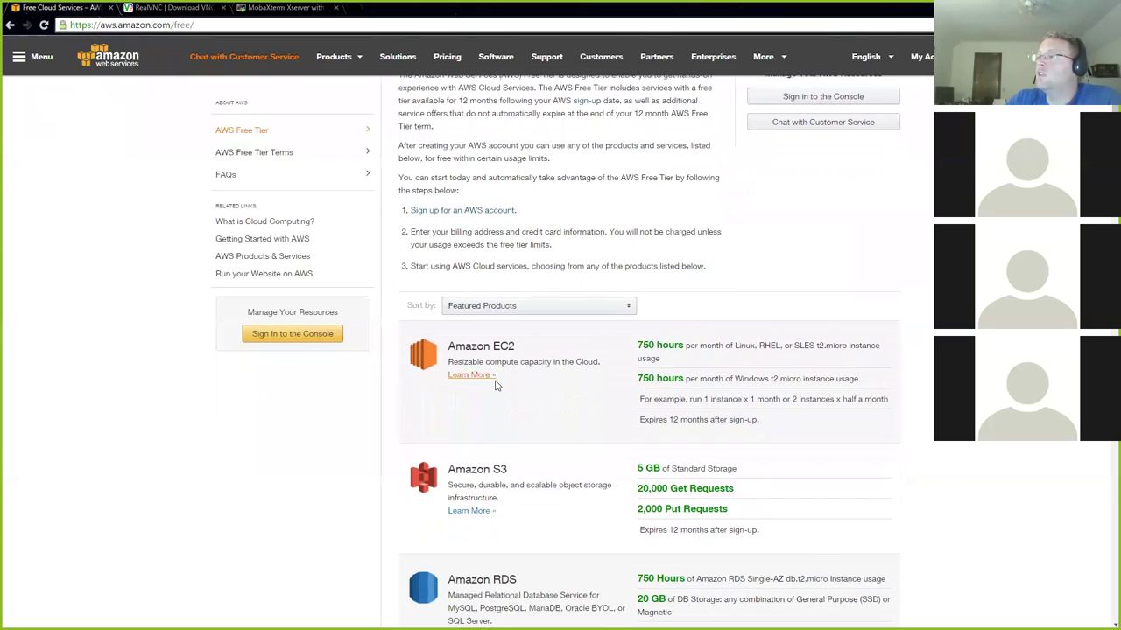
{"action": "scroll", "coordinate": [504, 453], "scroll_direction": "down", "scroll_amount": 1}
{"action": "scroll", "coordinate": [504, 453], "scroll_direction": "down", "scroll_amount": 5}
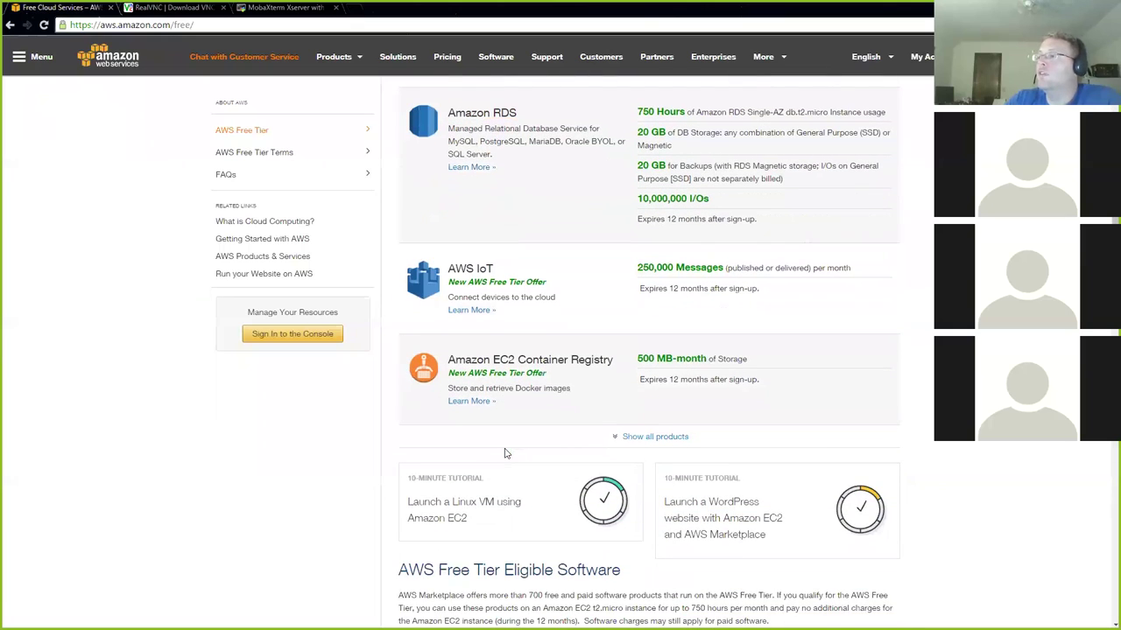
{"action": "scroll", "coordinate": [504, 453], "scroll_direction": "up", "scroll_amount": 1}
{"action": "scroll", "coordinate": [504, 453], "scroll_direction": "down", "scroll_amount": 2}
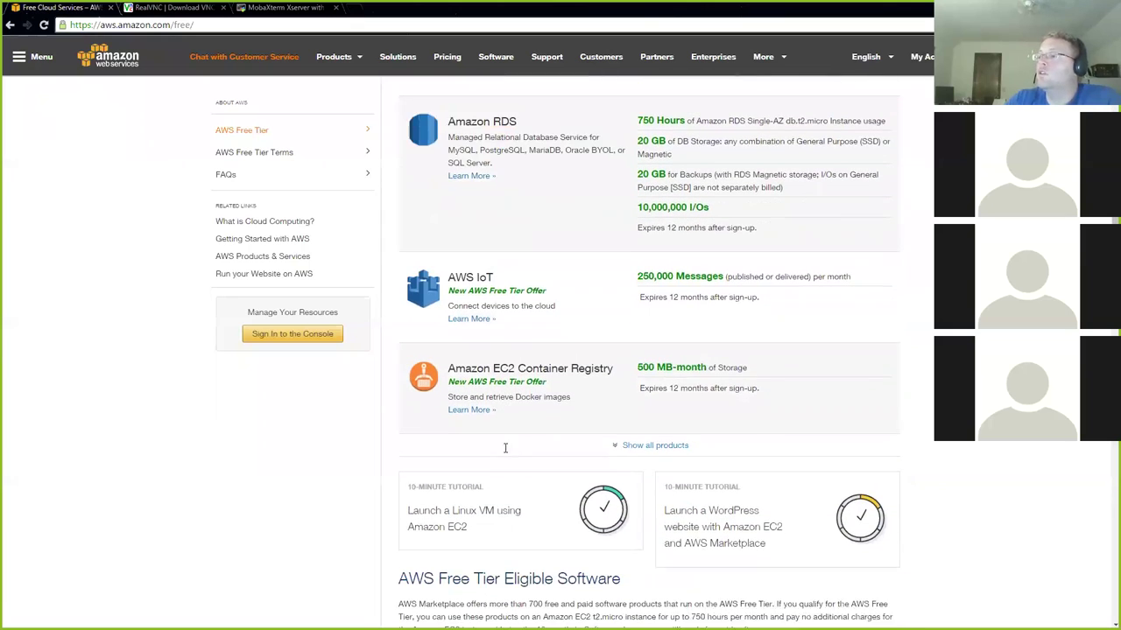
{"action": "scroll", "coordinate": [504, 452], "scroll_direction": "down", "scroll_amount": 3}
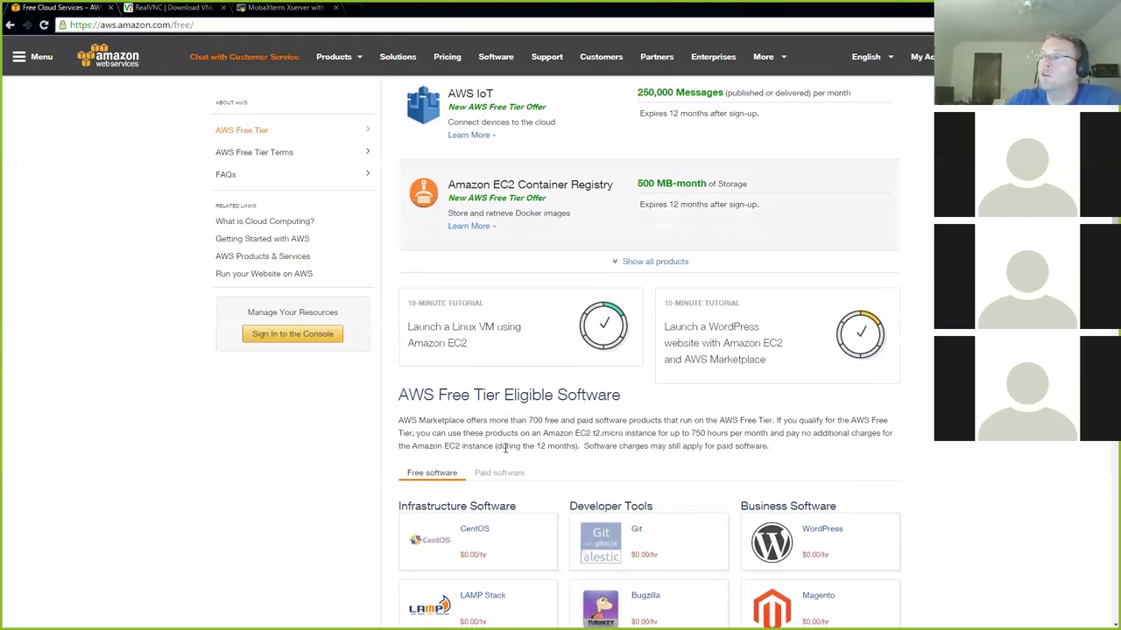
{"action": "scroll", "coordinate": [504, 448], "scroll_direction": "down", "scroll_amount": 3}
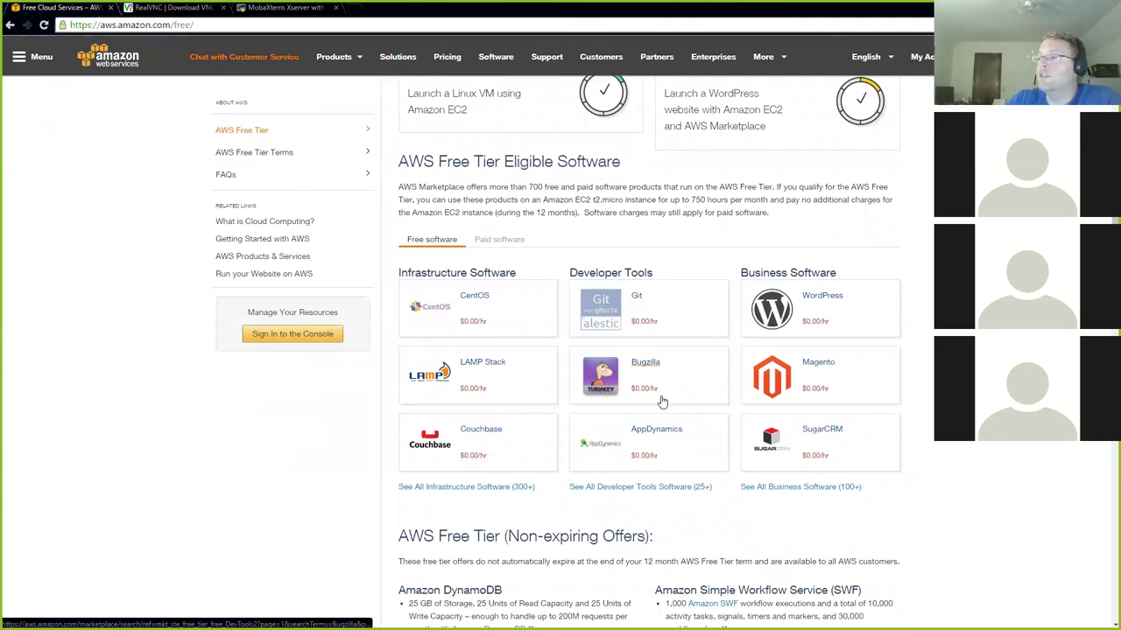
{"action": "scroll", "coordinate": [663, 408], "scroll_direction": "down", "scroll_amount": 2}
{"action": "scroll", "coordinate": [665, 412], "scroll_direction": "down", "scroll_amount": 3}
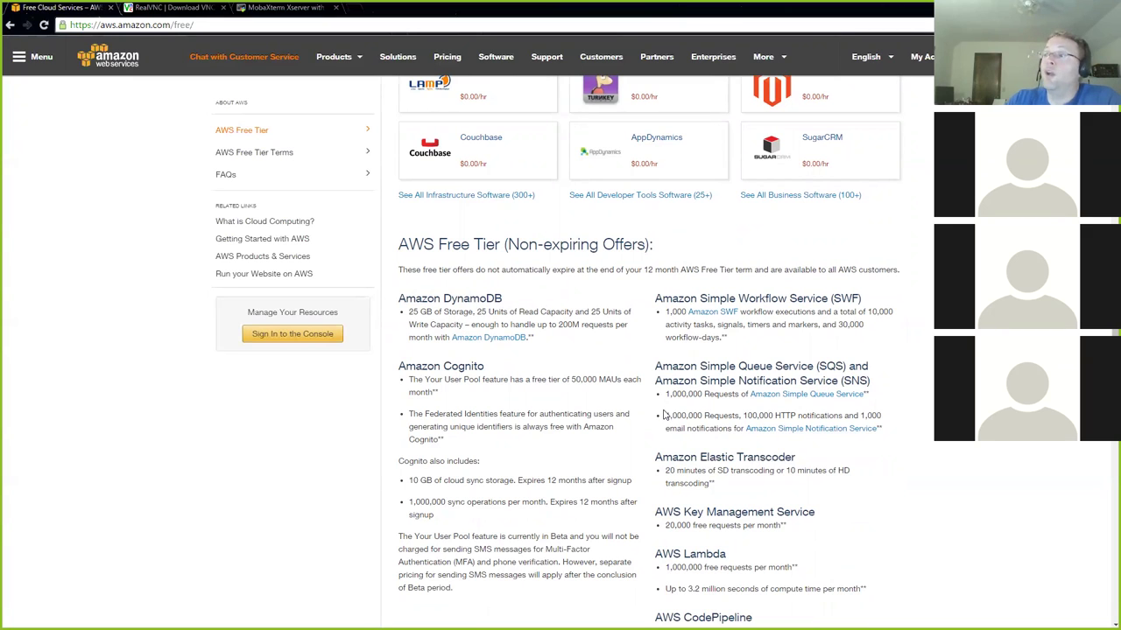
{"action": "scroll", "coordinate": [663, 415], "scroll_direction": "up", "scroll_amount": 2}
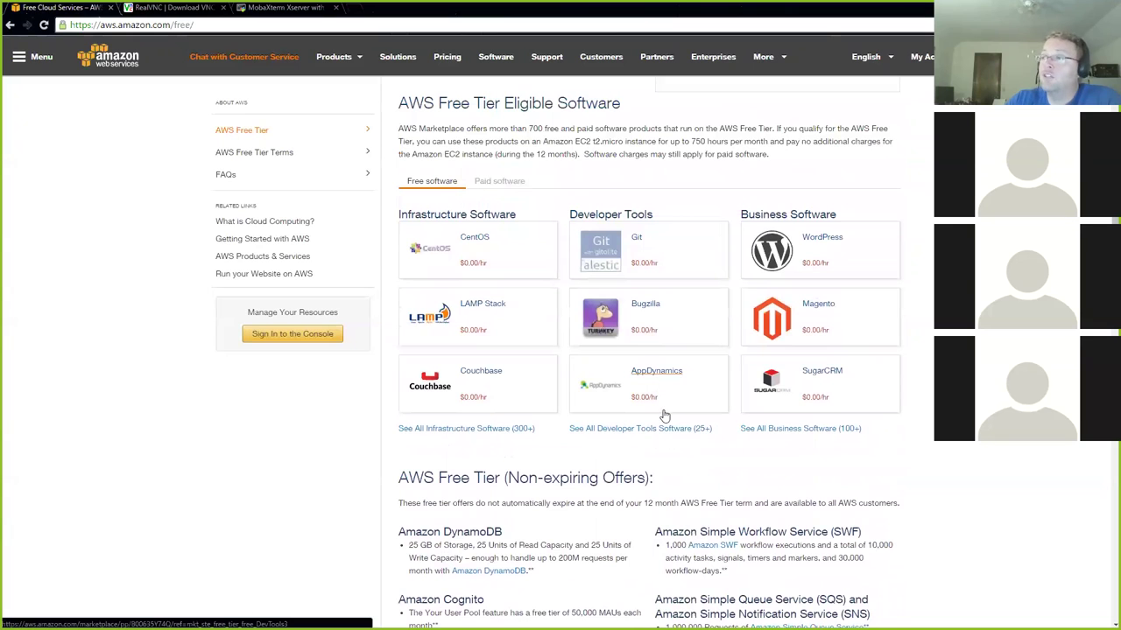
{"action": "scroll", "coordinate": [664, 415], "scroll_direction": "up", "scroll_amount": 5}
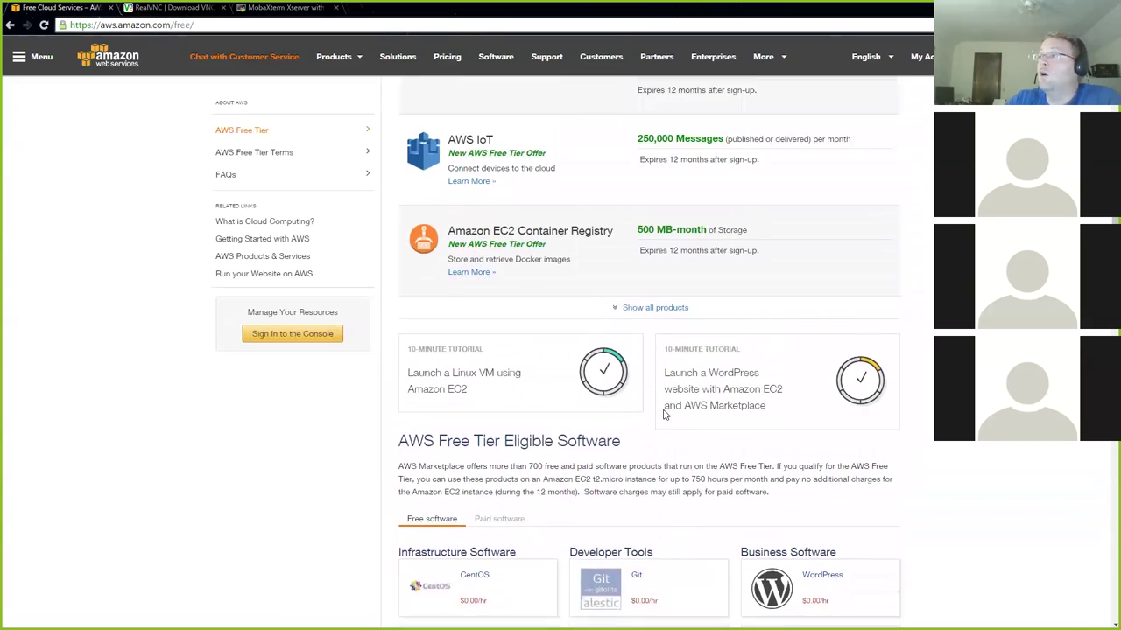
{"action": "scroll", "coordinate": [663, 415], "scroll_direction": "up", "scroll_amount": 5}
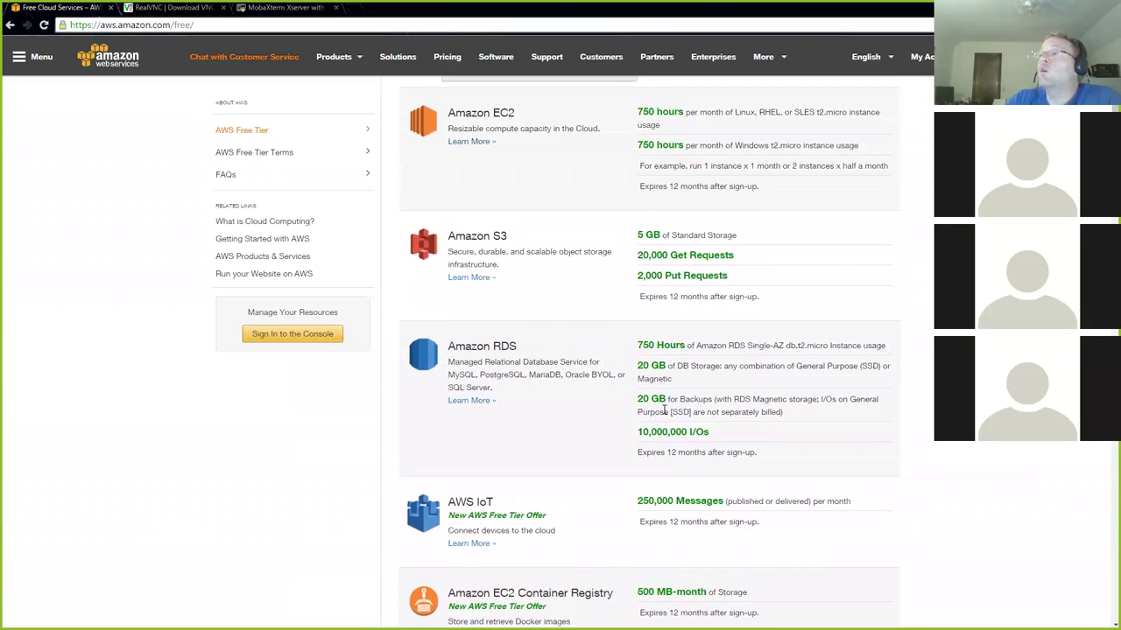
{"action": "scroll", "coordinate": [664, 410], "scroll_direction": "up", "scroll_amount": 2}
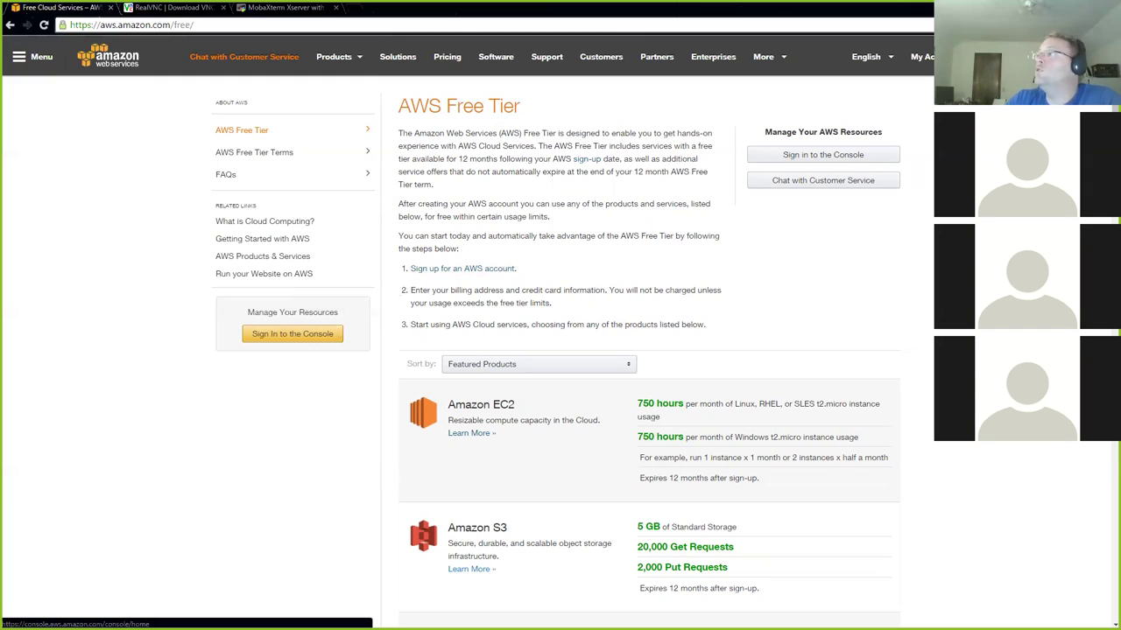
Sign in to the AWS console as a returning user, filling in the account e-mail and password from a saved login
{"action": "left_click", "coordinate": [823, 154]}
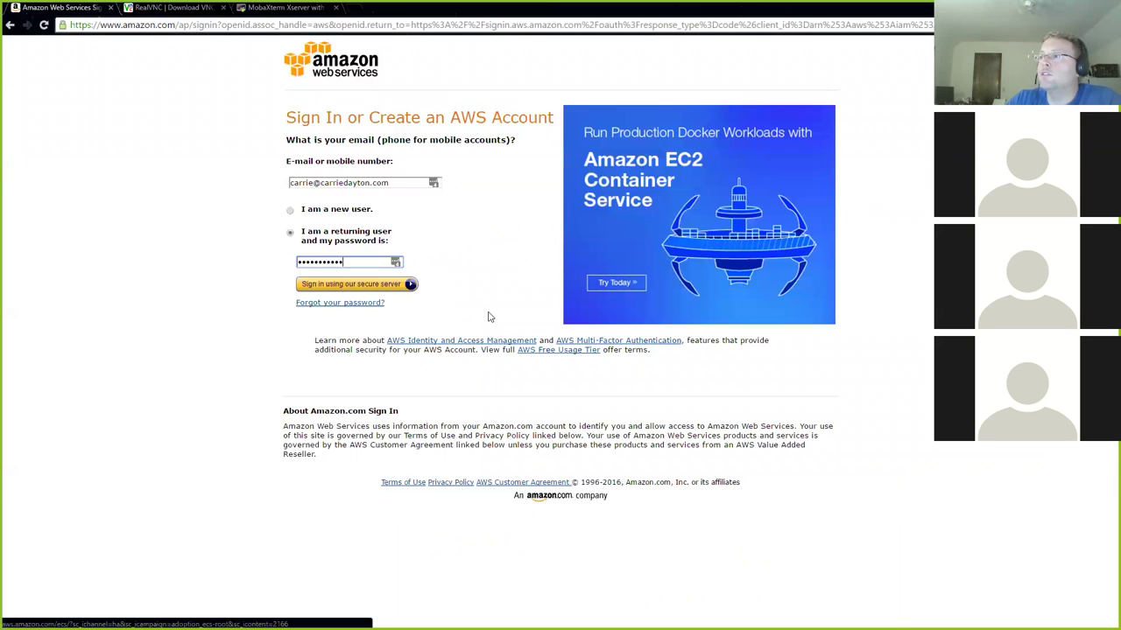
{"action": "left_click", "coordinate": [433, 186]}
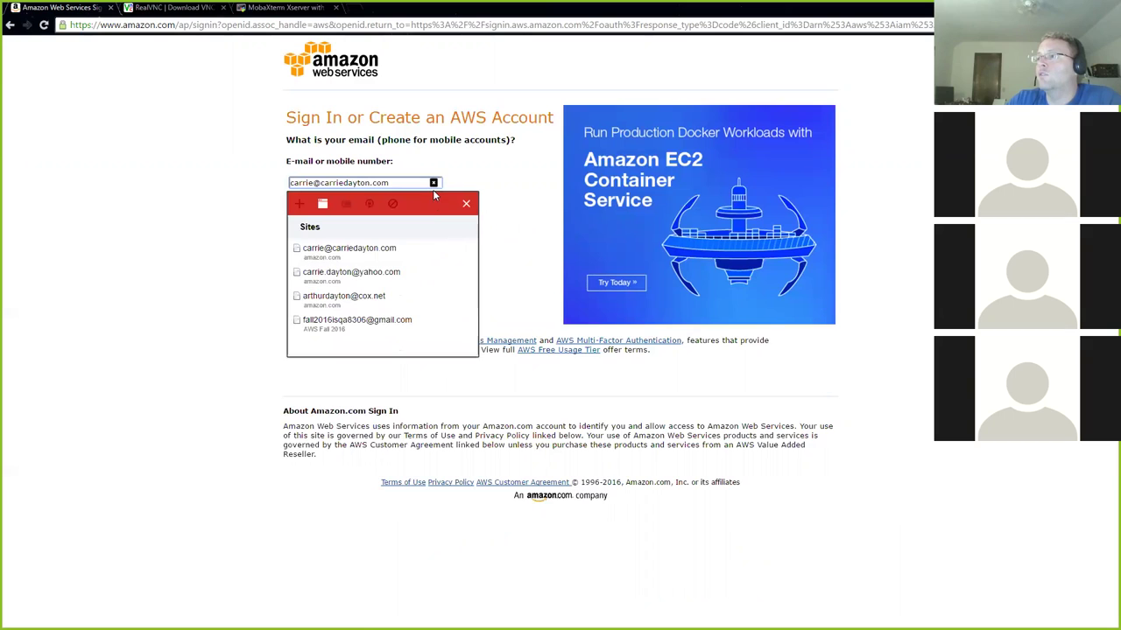
{"action": "left_click", "coordinate": [397, 298]}
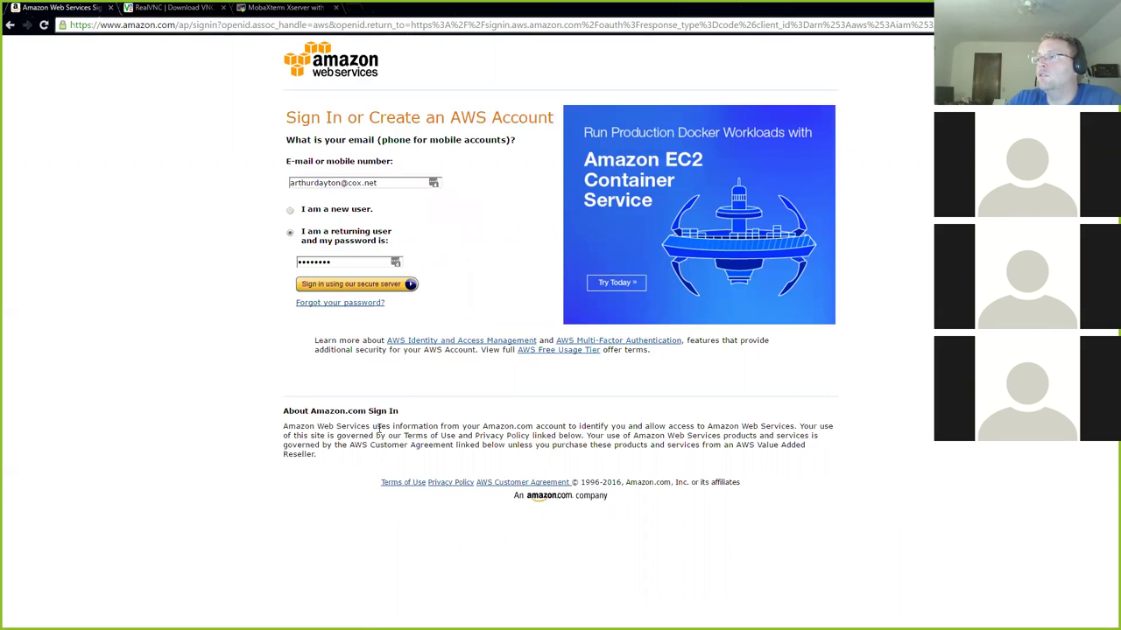
{"action": "left_click", "coordinate": [347, 286]}
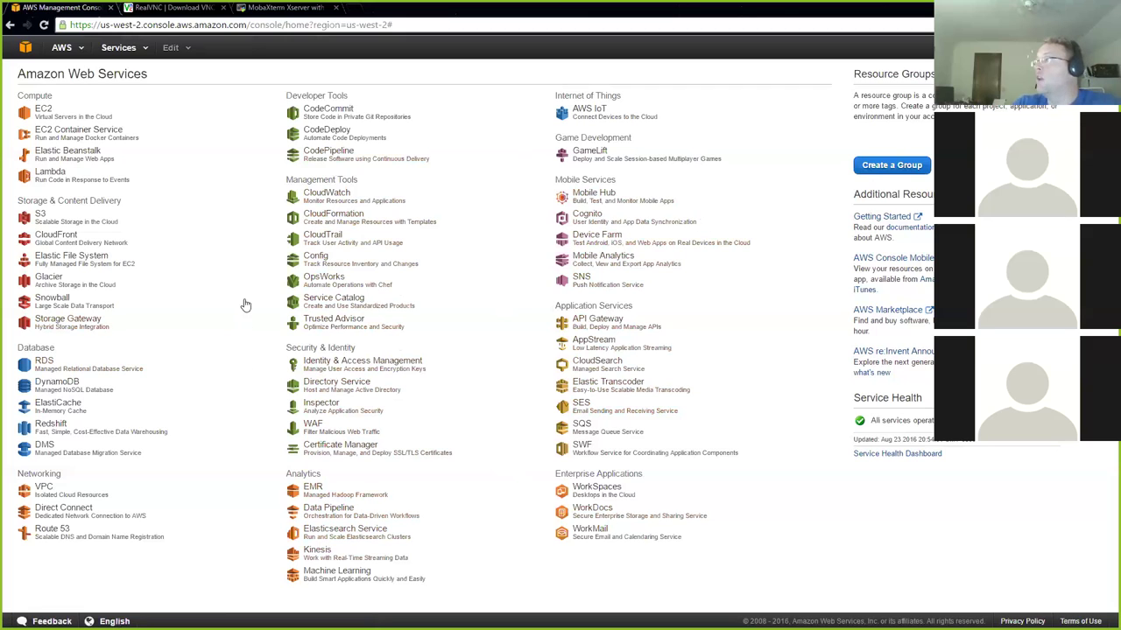
Open the EC2 service and start launching a new instance
{"action": "left_click", "coordinate": [43, 111]}
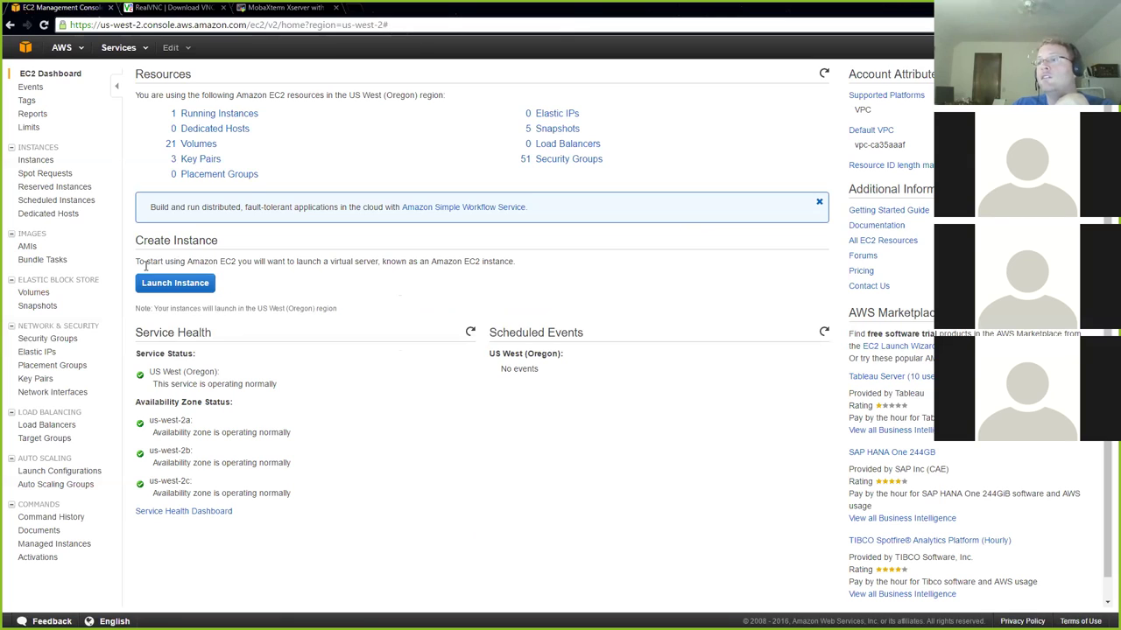
{"action": "left_click", "coordinate": [190, 293]}
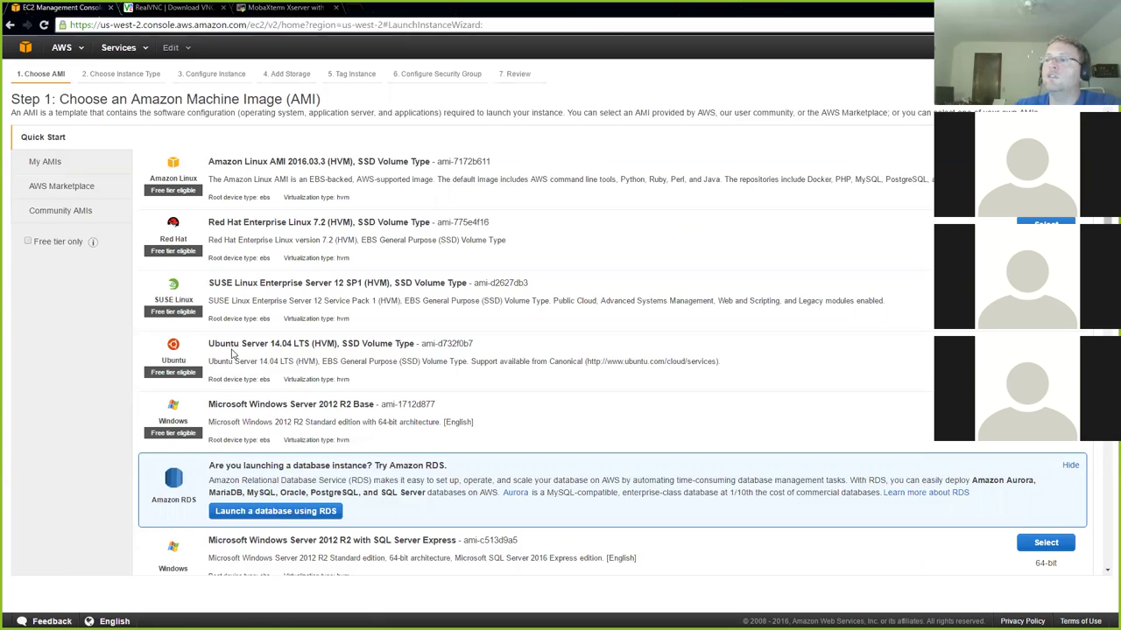
Examine the Quick Start machine images, comparing the Linux and Windows Server options and their free tier eligibility
{"action": "scroll", "coordinate": [350, 267], "scroll_direction": "down", "scroll_amount": 5}
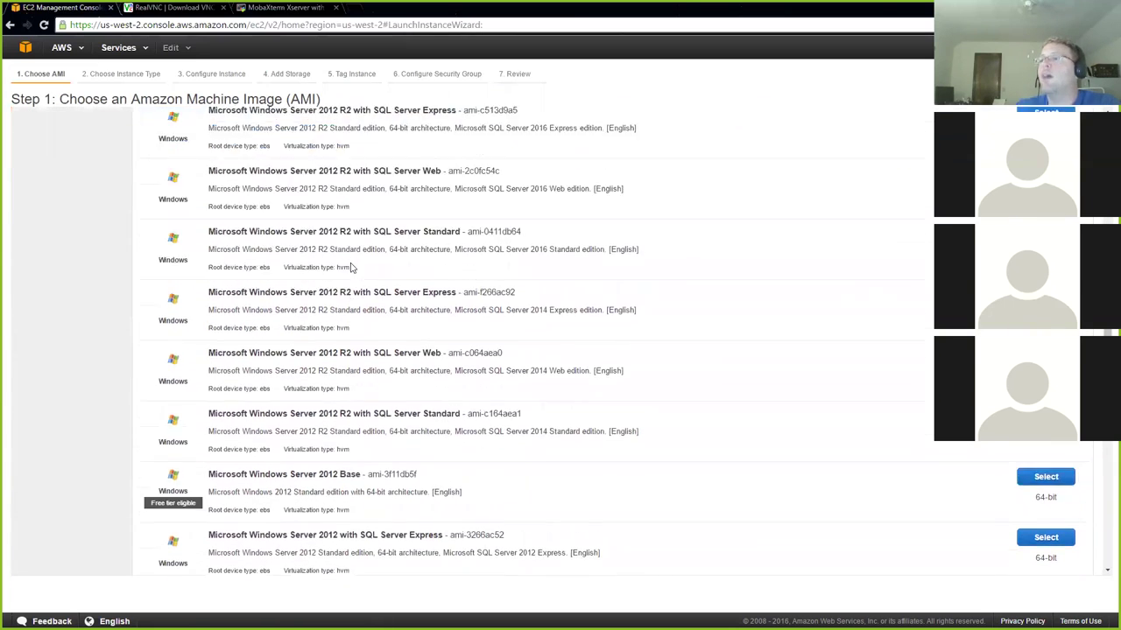
{"action": "scroll", "coordinate": [350, 267], "scroll_direction": "up", "scroll_amount": 5}
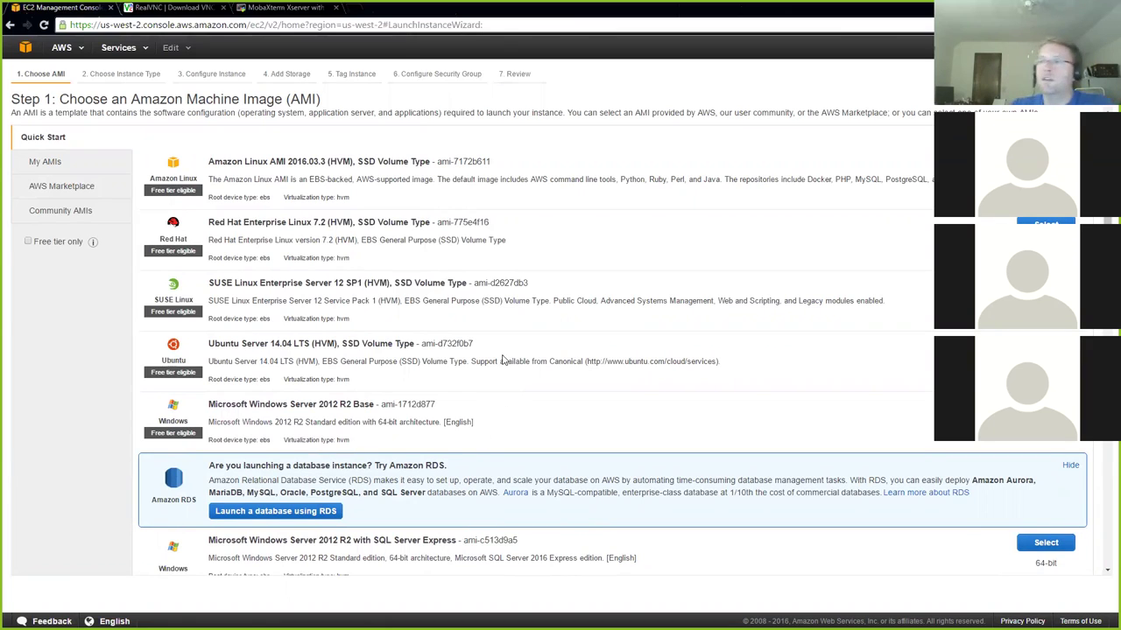
{"action": "scroll", "coordinate": [503, 359], "scroll_direction": "down", "scroll_amount": 4}
{"action": "scroll", "coordinate": [502, 359], "scroll_direction": "down", "scroll_amount": 3}
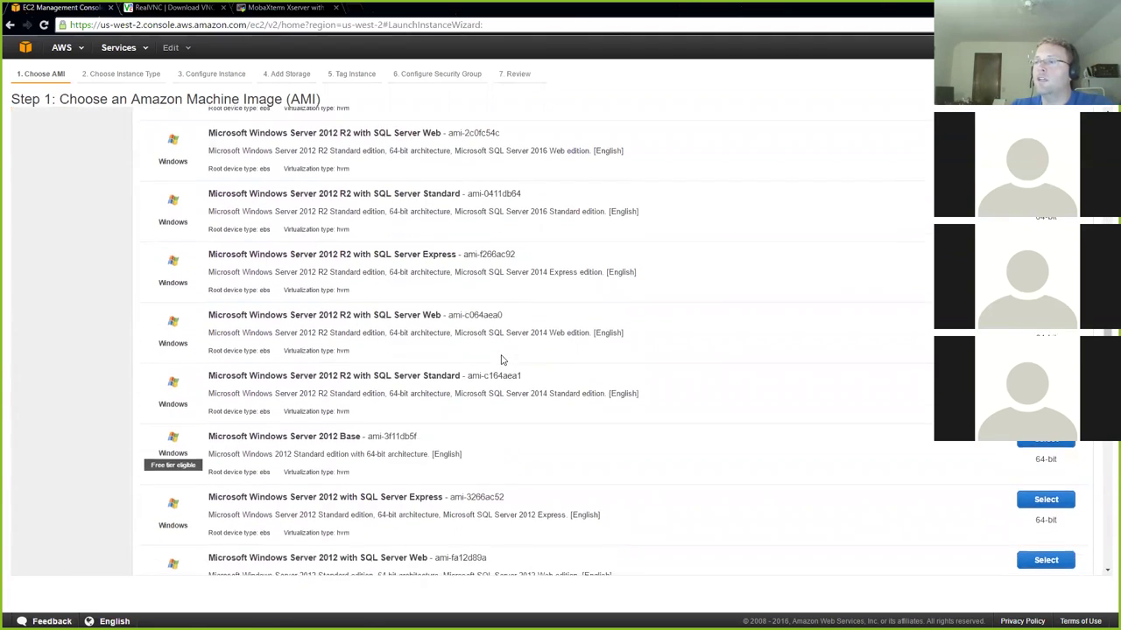
{"action": "scroll", "coordinate": [501, 359], "scroll_direction": "up", "scroll_amount": 1}
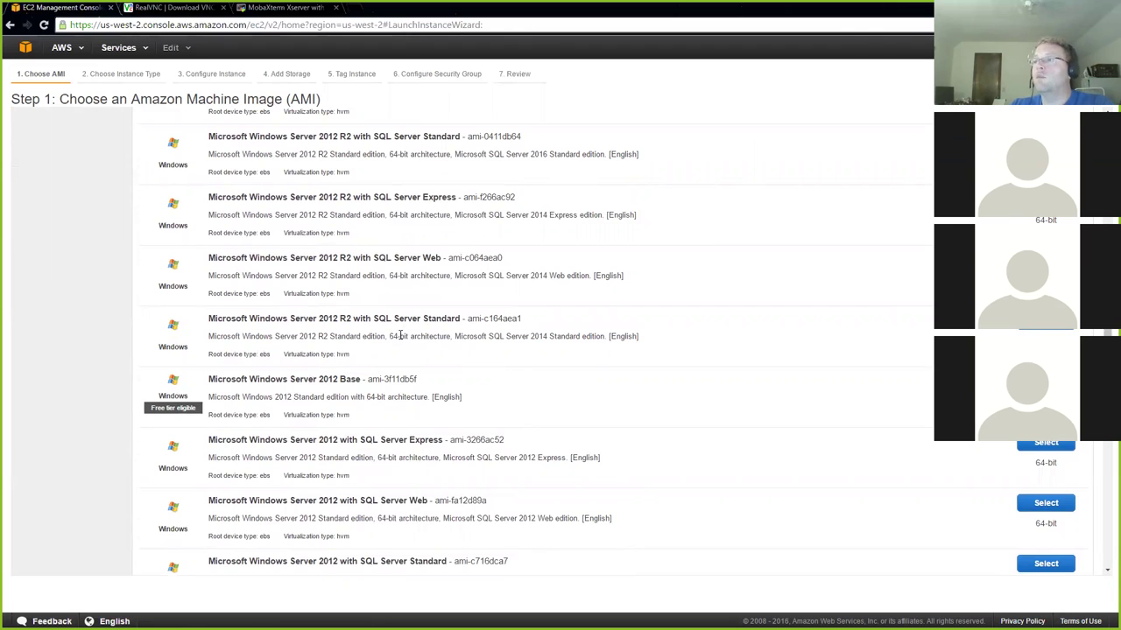
{"action": "scroll", "coordinate": [429, 306], "scroll_direction": "up", "scroll_amount": 1}
{"action": "scroll", "coordinate": [258, 411], "scroll_direction": "up", "scroll_amount": 4}
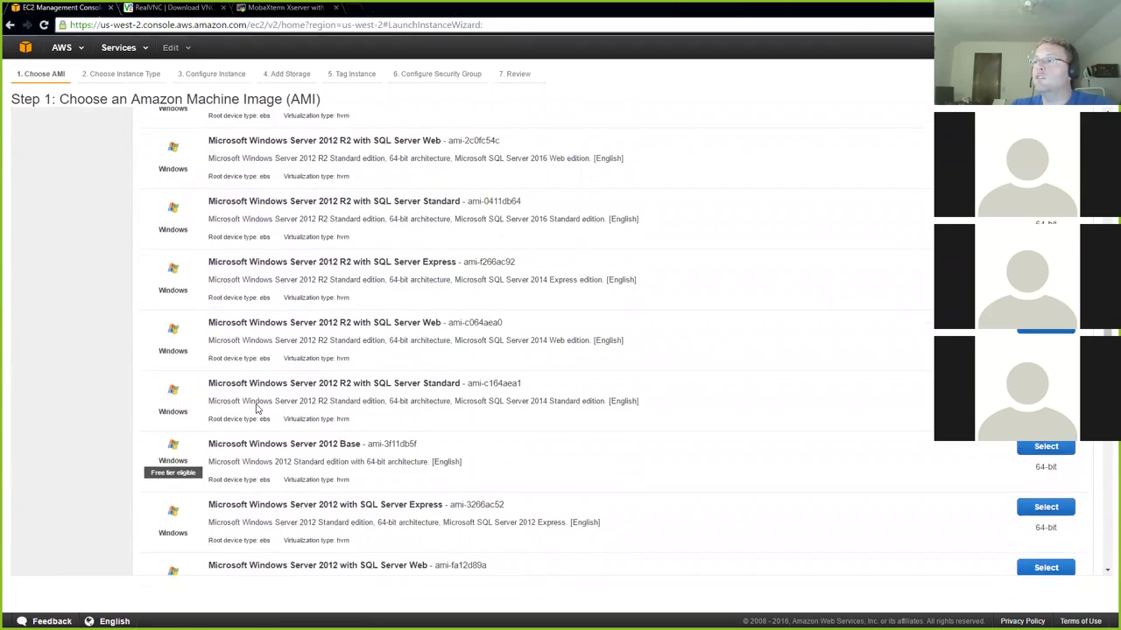
{"action": "scroll", "coordinate": [257, 417], "scroll_direction": "up", "scroll_amount": 2}
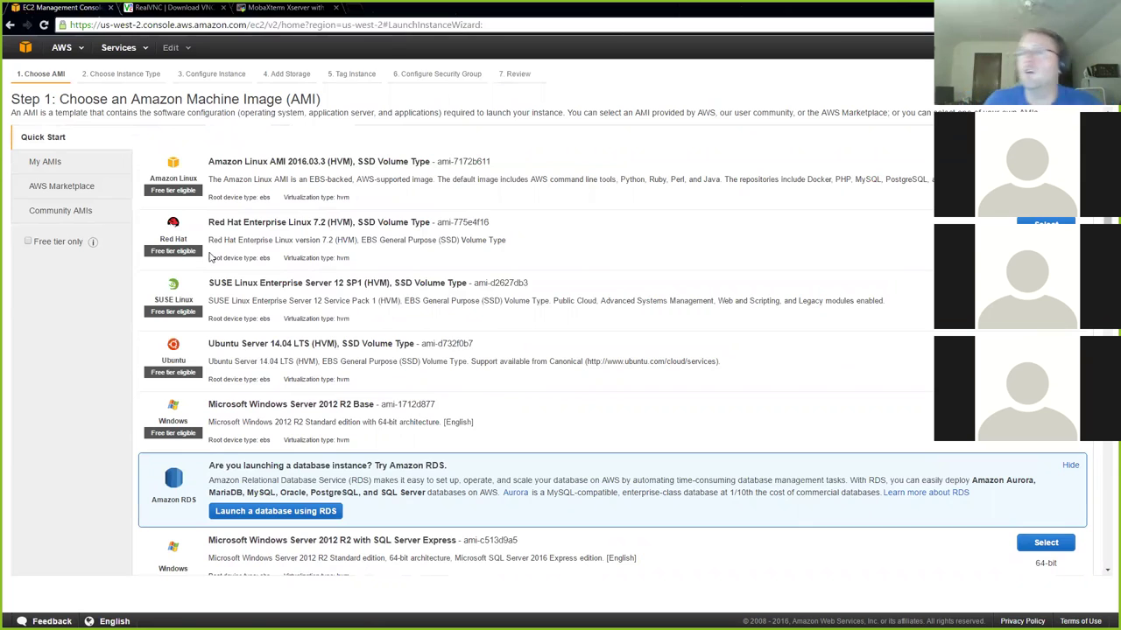
Show the community machine images available for the new instance
{"action": "left_click", "coordinate": [46, 212]}
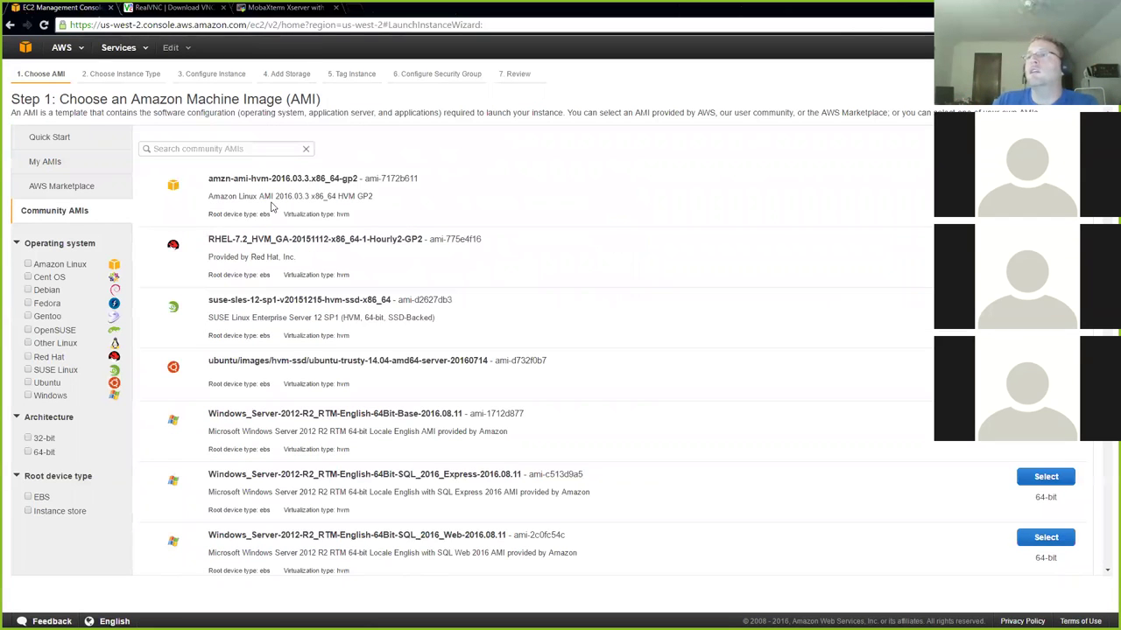
{"action": "left_click", "coordinate": [258, 149]}
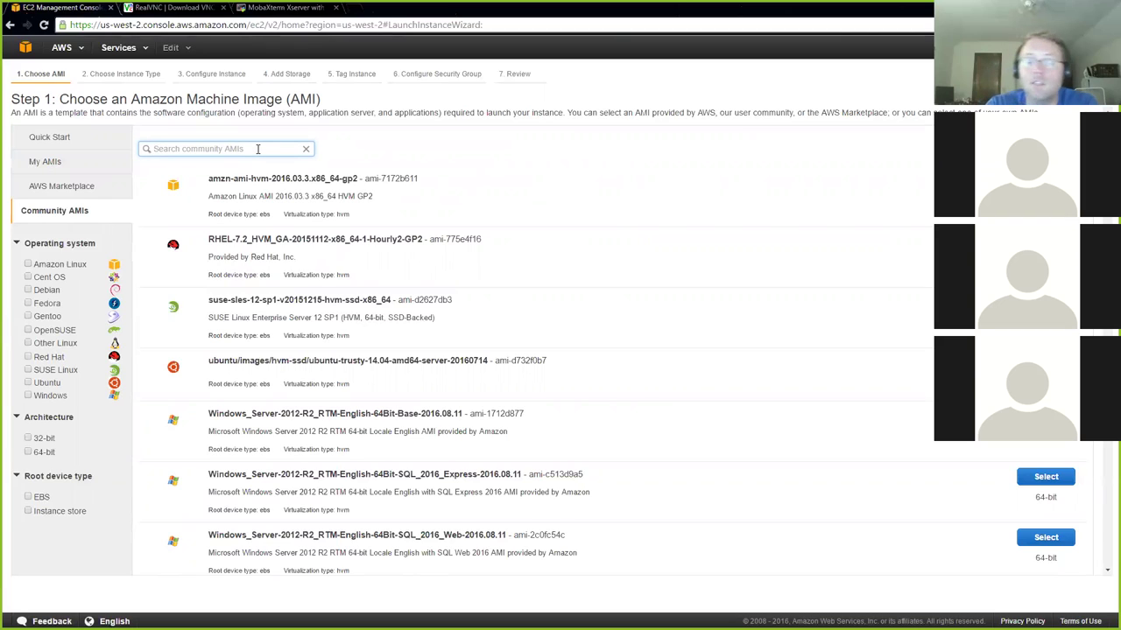
{"action": "type", "text": "o"}
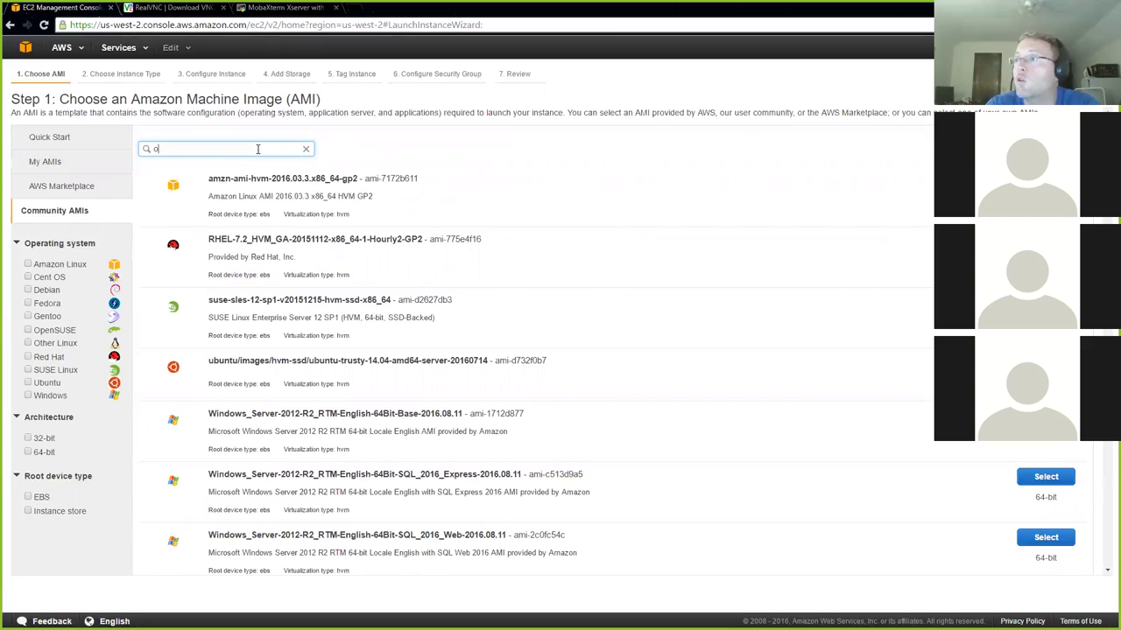
{"action": "key", "text": "BackSpace"}
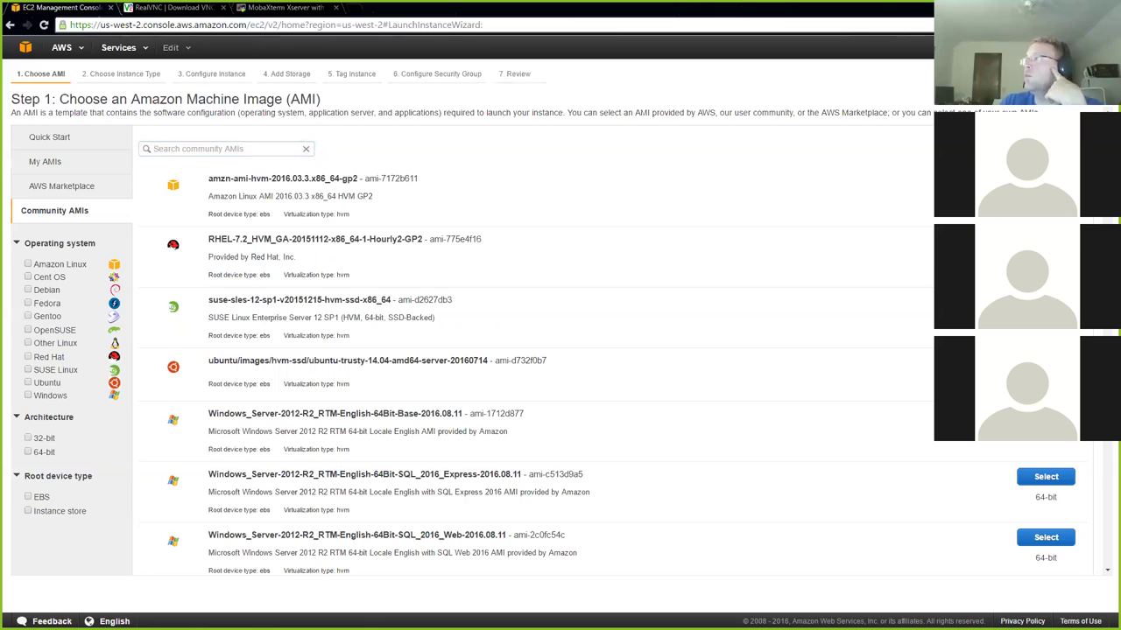
{"action": "key", "text": "alt+Tab"}
{"action": "key", "text": "Left"}
{"action": "key", "text": "Right"}
{"action": "key", "text": "Right"}
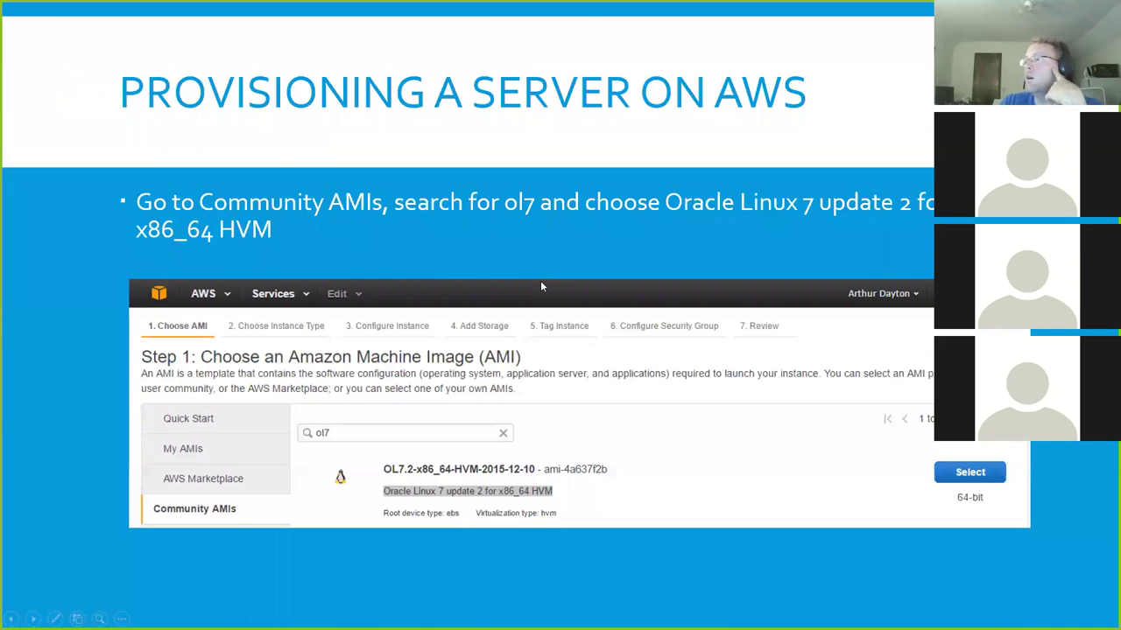
{"action": "key", "text": "Left"}
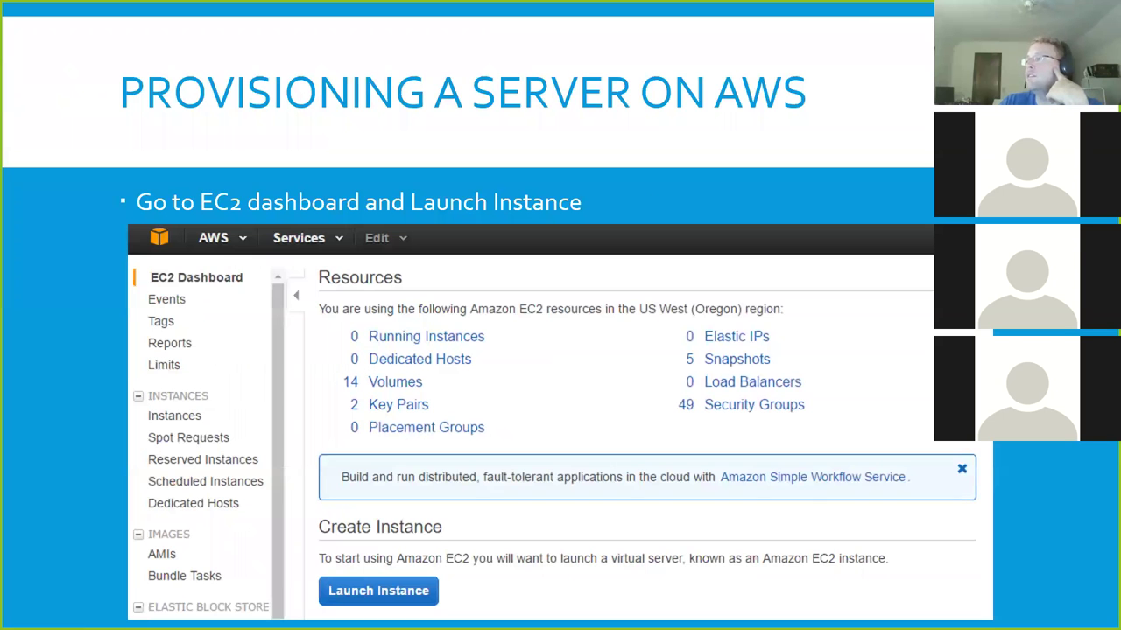
{"action": "key", "text": "Right"}
{"action": "key", "text": "Right"}
{"action": "key", "text": "Right"}
{"action": "key", "text": "Right"}
{"action": "key", "text": "Right"}
{"action": "key", "text": "Right"}
{"action": "key", "text": "Right"}
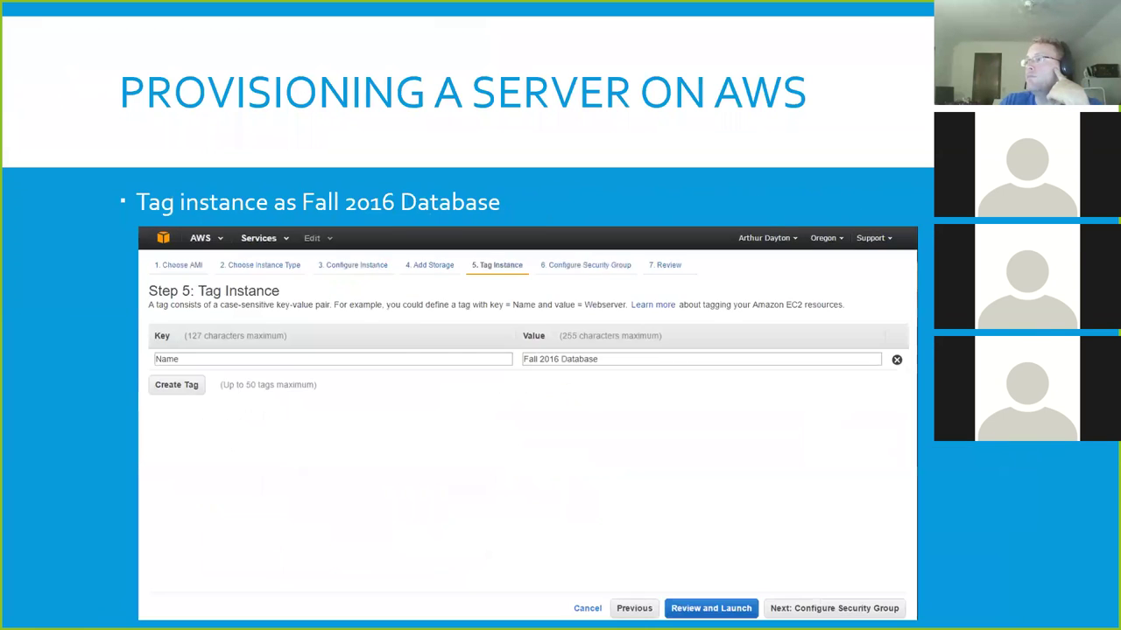
{"action": "key", "text": "Right"}
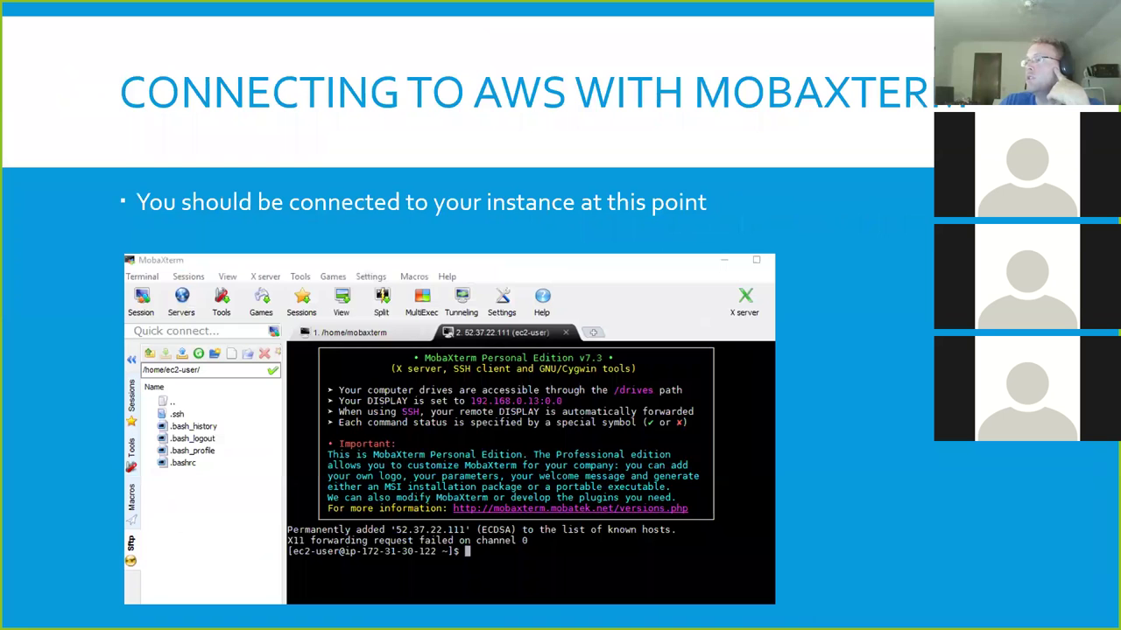
{"action": "key", "text": "Right"}
{"action": "key", "text": "Right"}
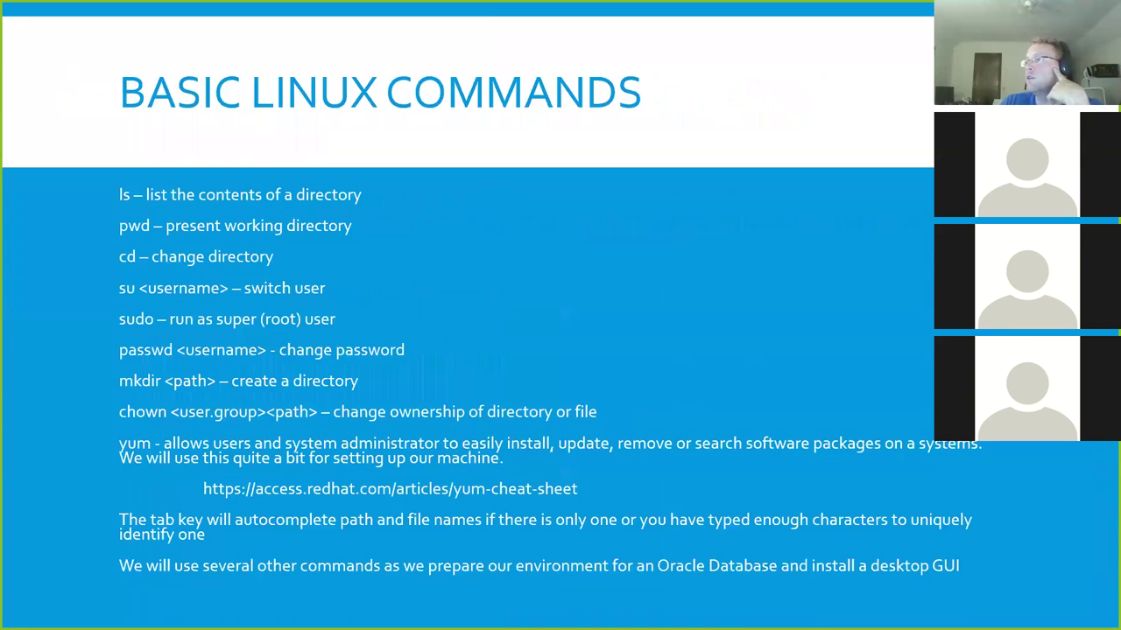
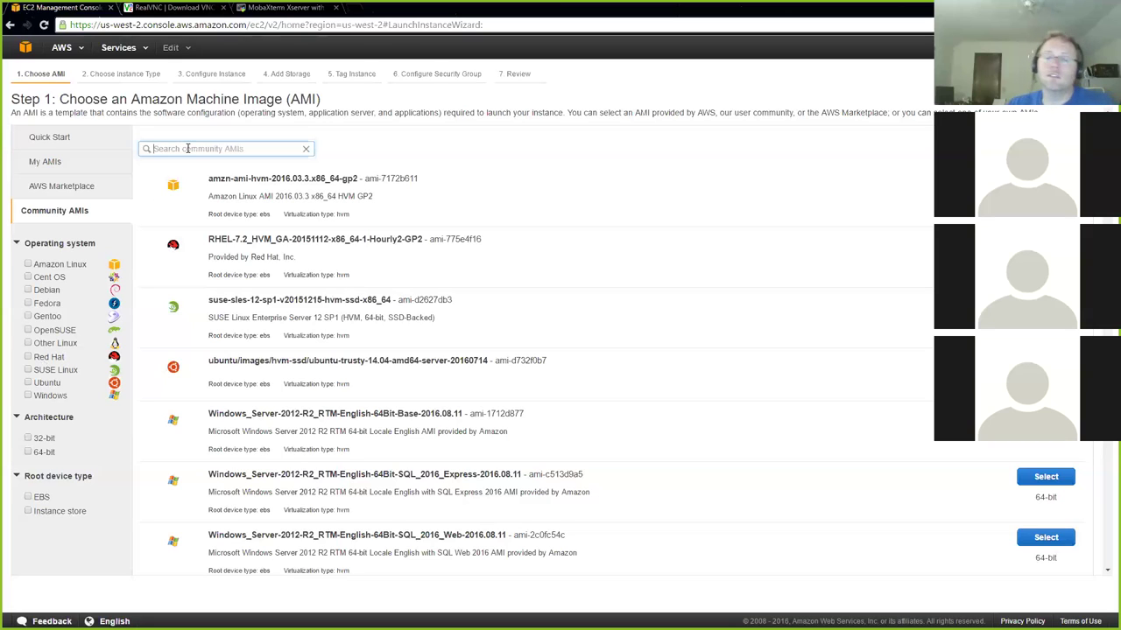
Search the community images for ol7 and choose the Oracle Linux 7 update 2 for x86_64 HVM image, OL7.2-x86_64-HVM-2015-12-10
{"action": "type", "text": "of"}
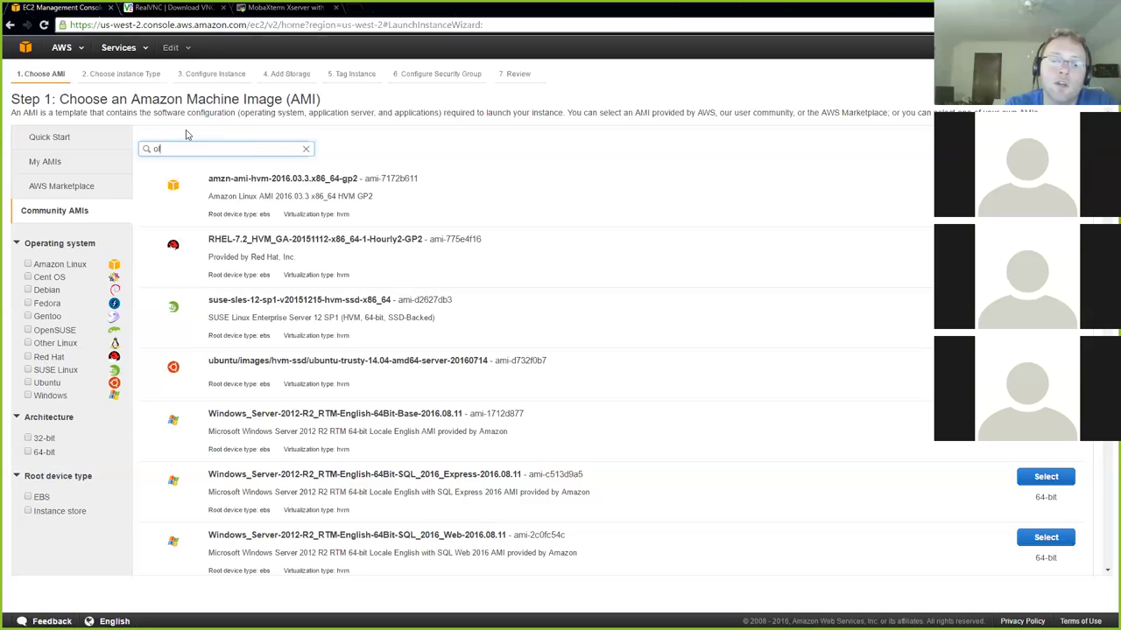
{"action": "type", "text": "7"}
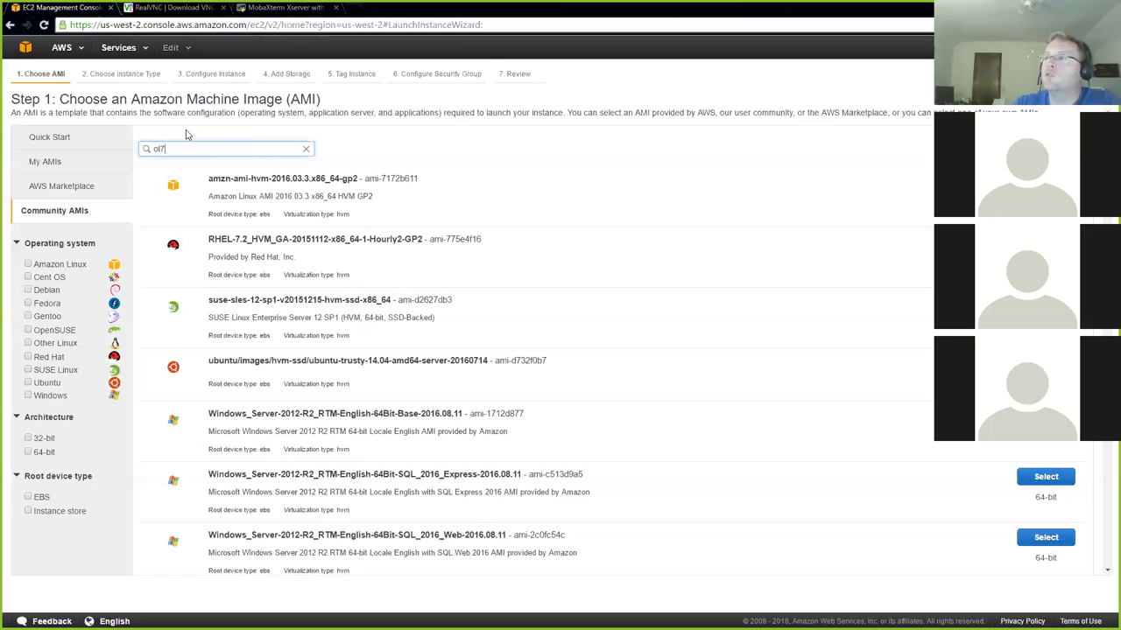
{"action": "key", "text": "Return"}
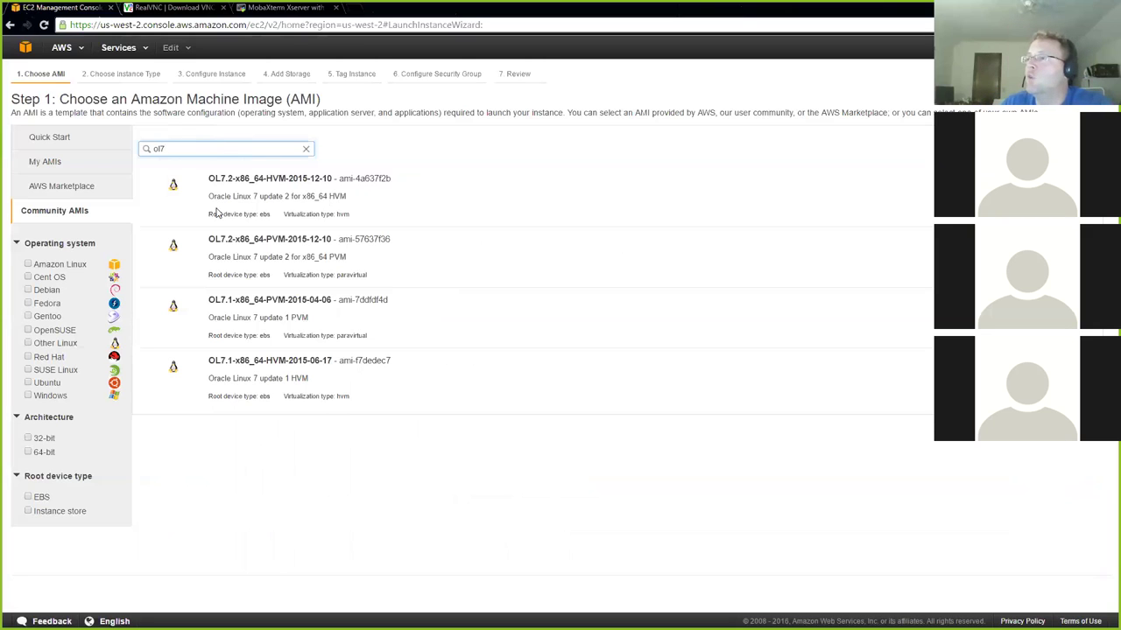
{"action": "left_click_drag", "start_coordinate": [208, 198], "coordinate": [351, 200]}
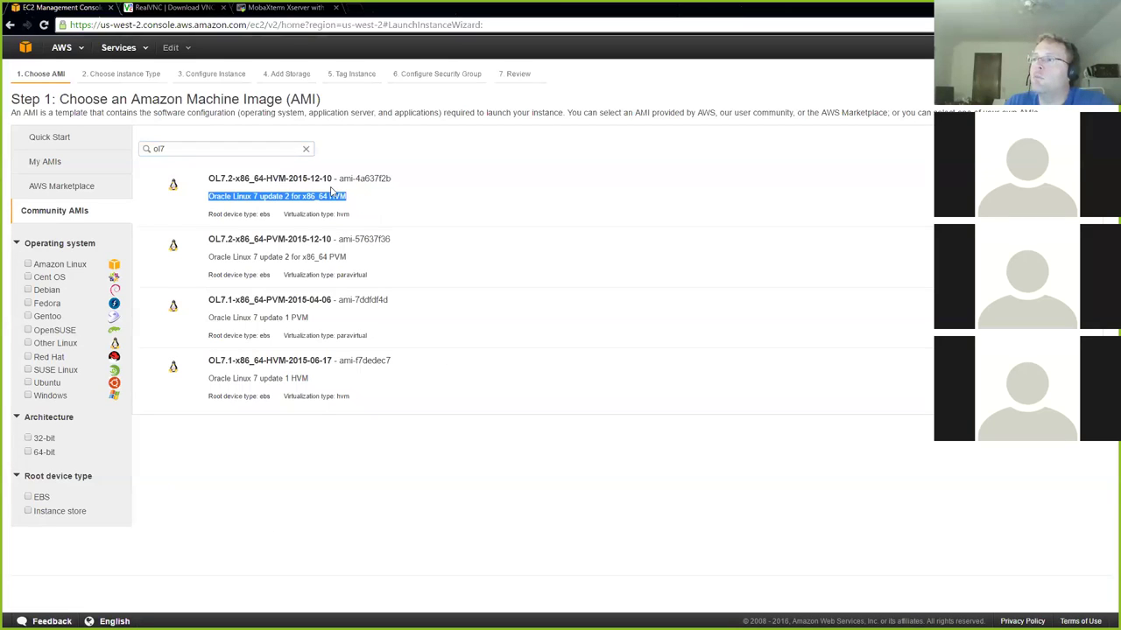
{"action": "left_click_drag", "start_coordinate": [355, 200], "coordinate": [330, 198]}
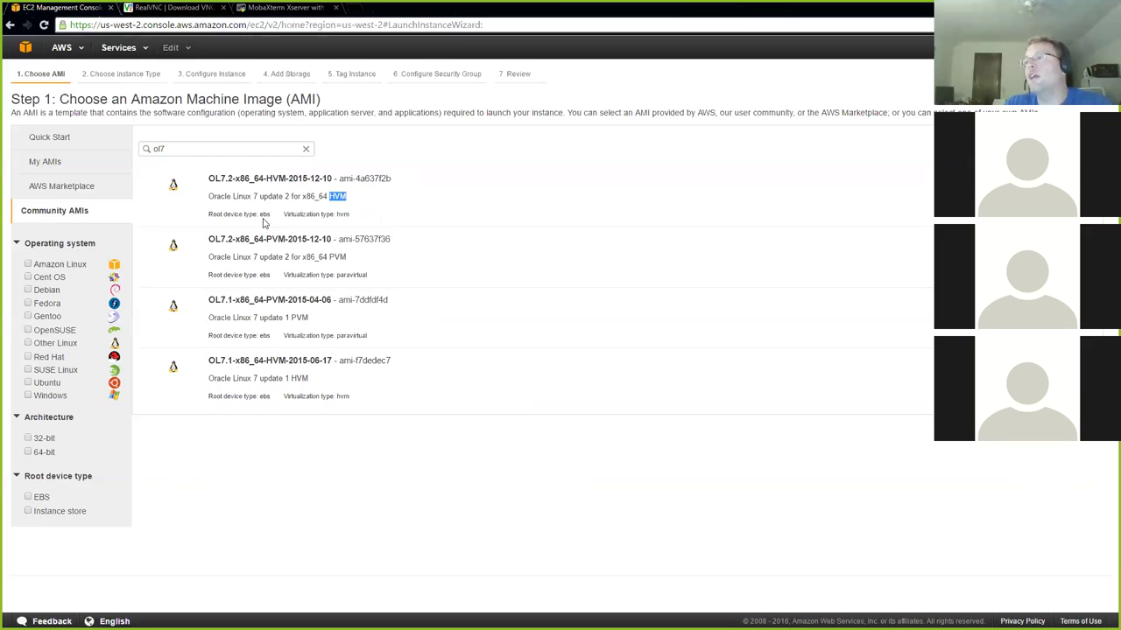
{"action": "left_click_drag", "start_coordinate": [208, 179], "coordinate": [396, 177]}
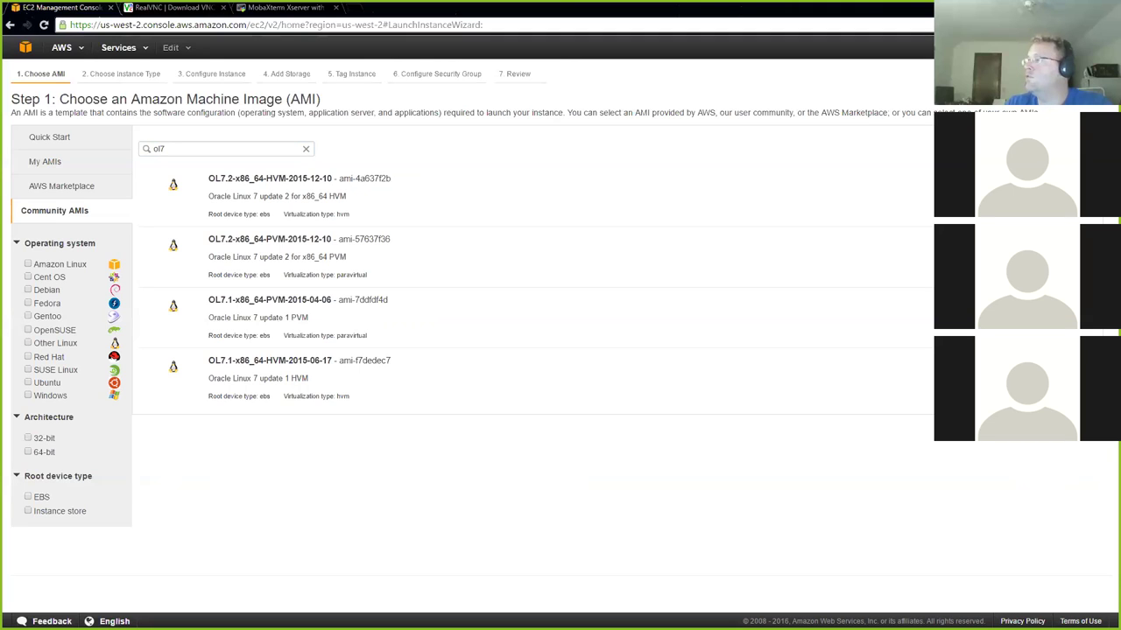
{"action": "left_click", "coordinate": [1042, 189]}
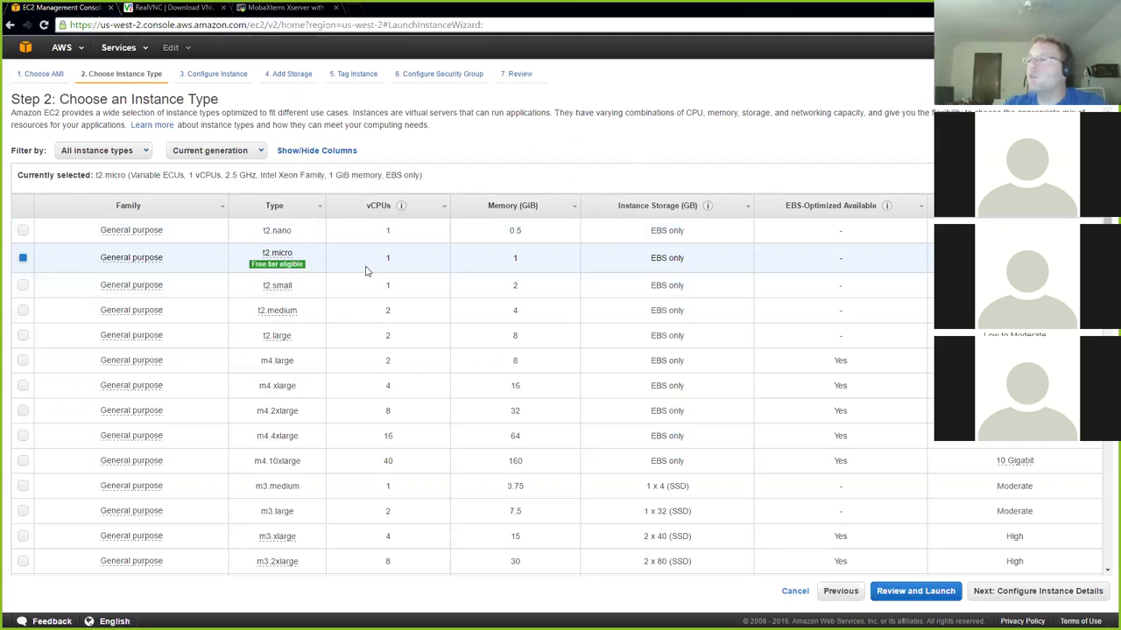
Choose the t2.medium general purpose instance type and continue to the instance details
{"action": "mouse_move", "coordinate": [307, 256]}
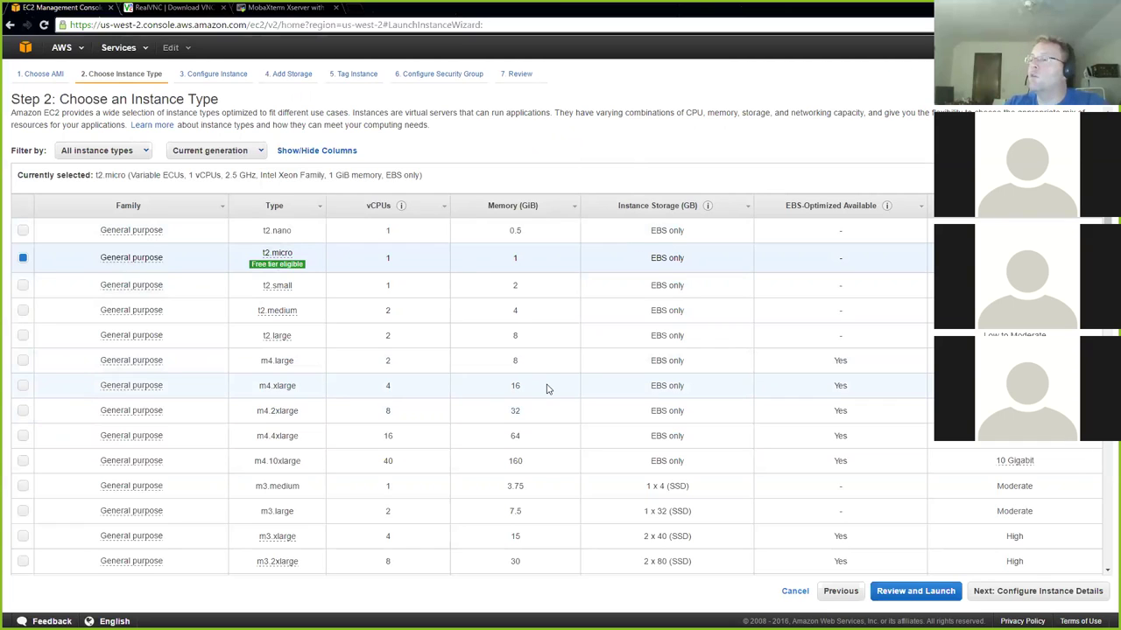
{"action": "left_click_drag", "start_coordinate": [525, 258], "coordinate": [378, 260]}
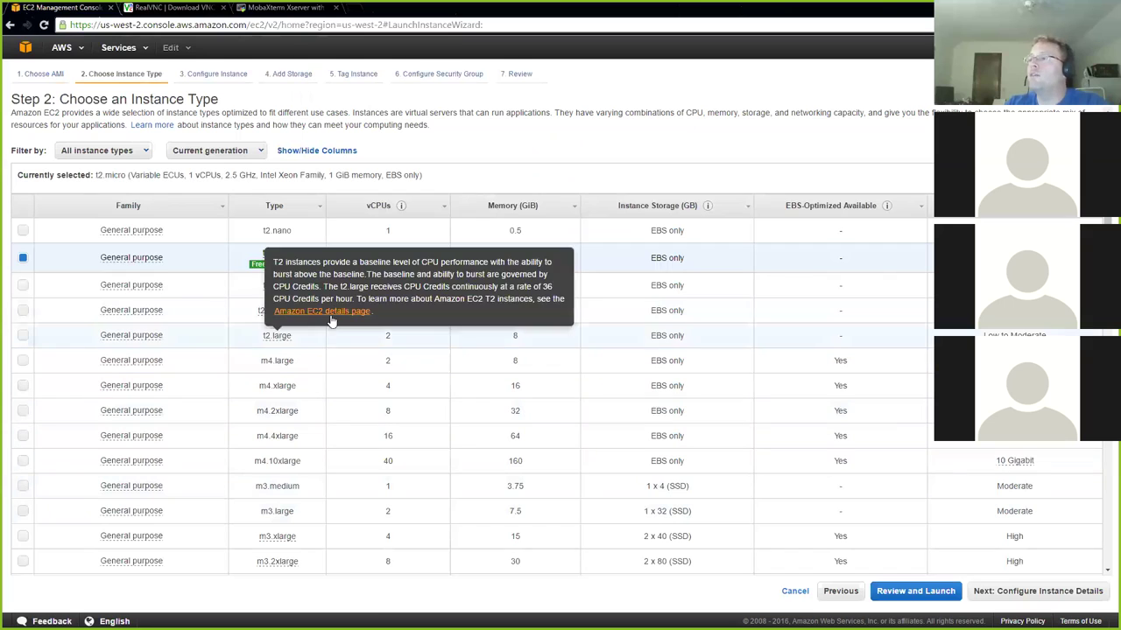
{"action": "double_click", "coordinate": [276, 310]}
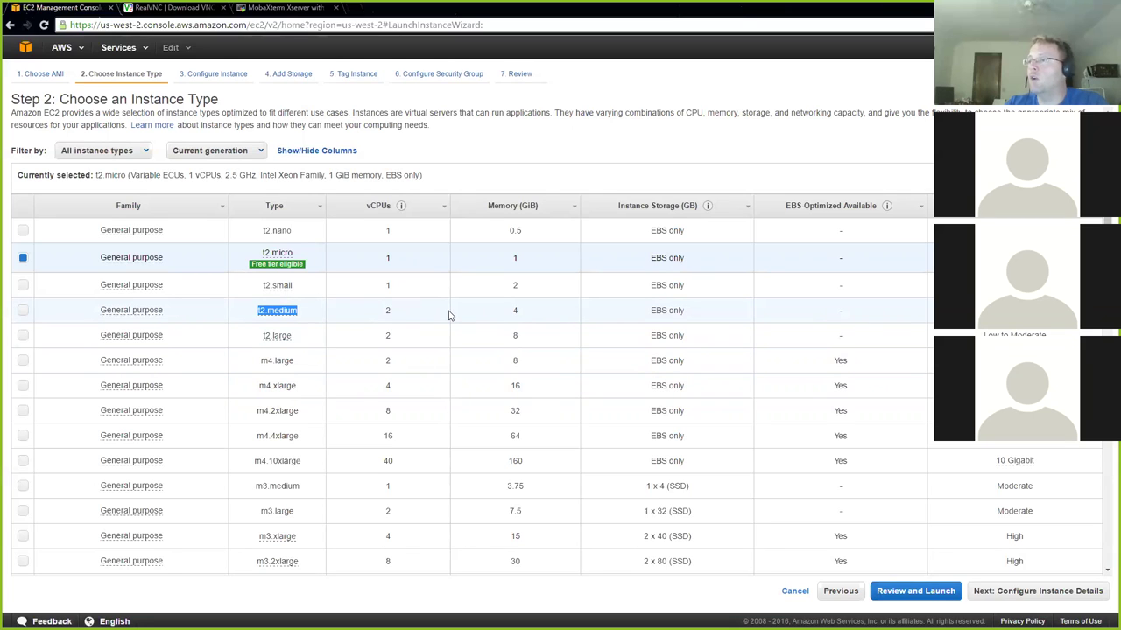
{"action": "left_click", "coordinate": [23, 311]}
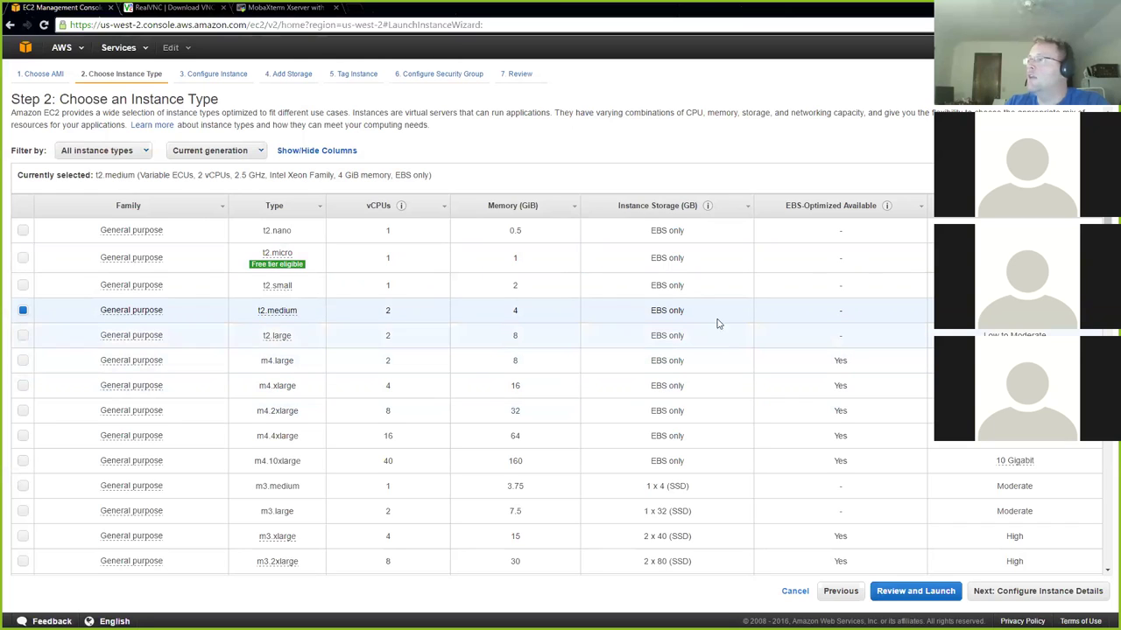
{"action": "left_click_drag", "start_coordinate": [694, 315], "coordinate": [642, 313]}
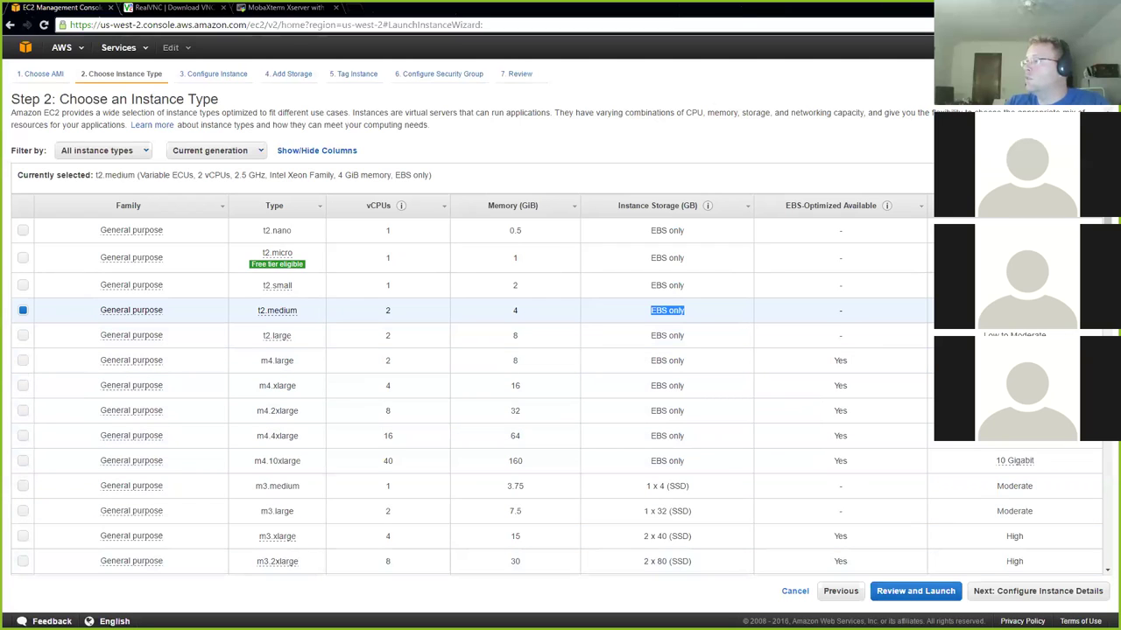
{"action": "left_click", "coordinate": [1025, 599]}
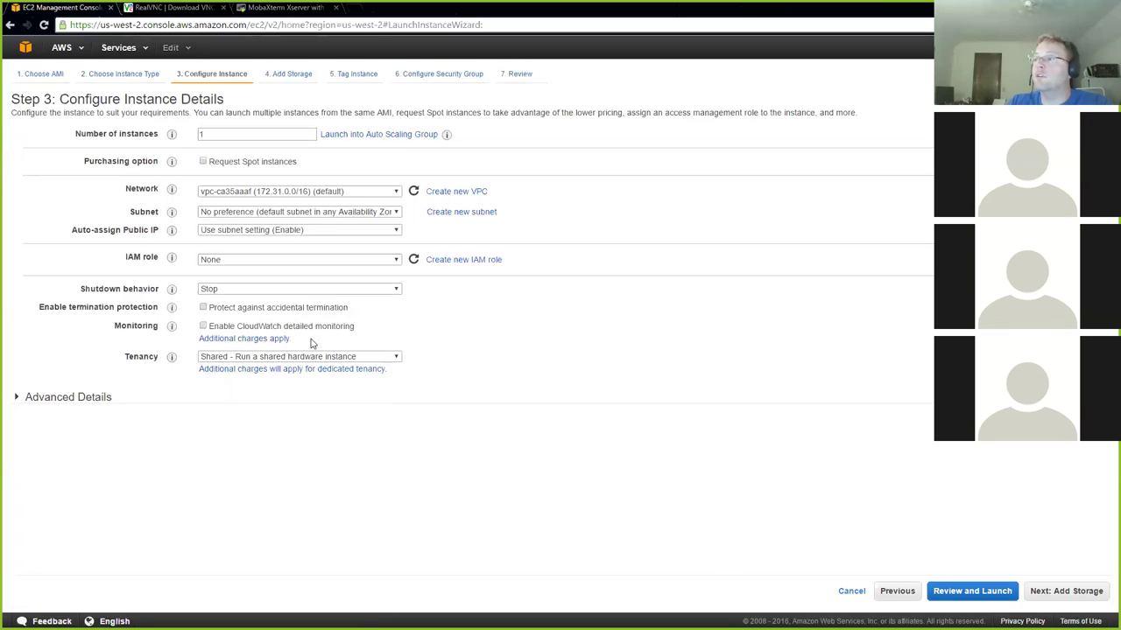
Accept the default instance details and add three EBS volumes to the storage configuration
{"action": "left_click", "coordinate": [1066, 596]}
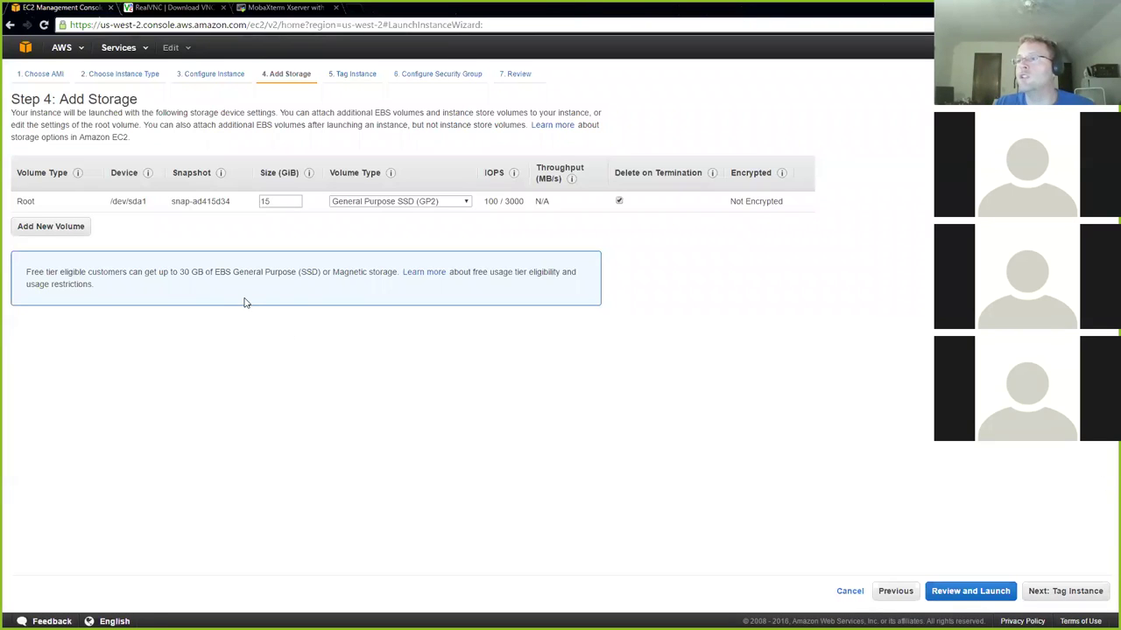
{"action": "left_click", "coordinate": [44, 236]}
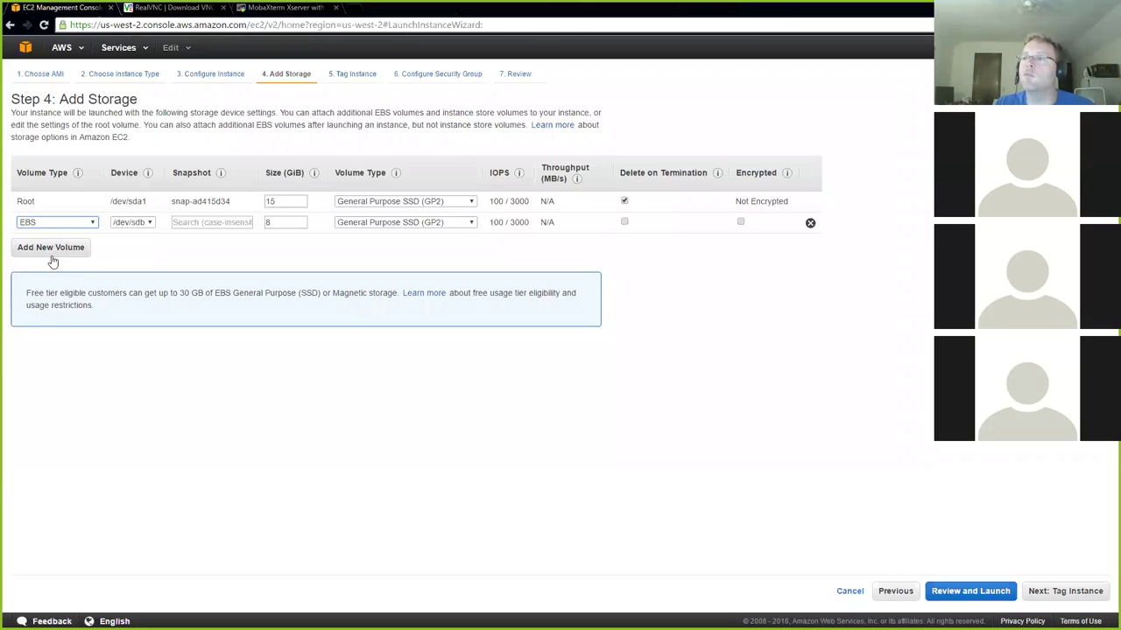
{"action": "left_click", "coordinate": [52, 249]}
{"action": "left_click", "coordinate": [56, 275]}
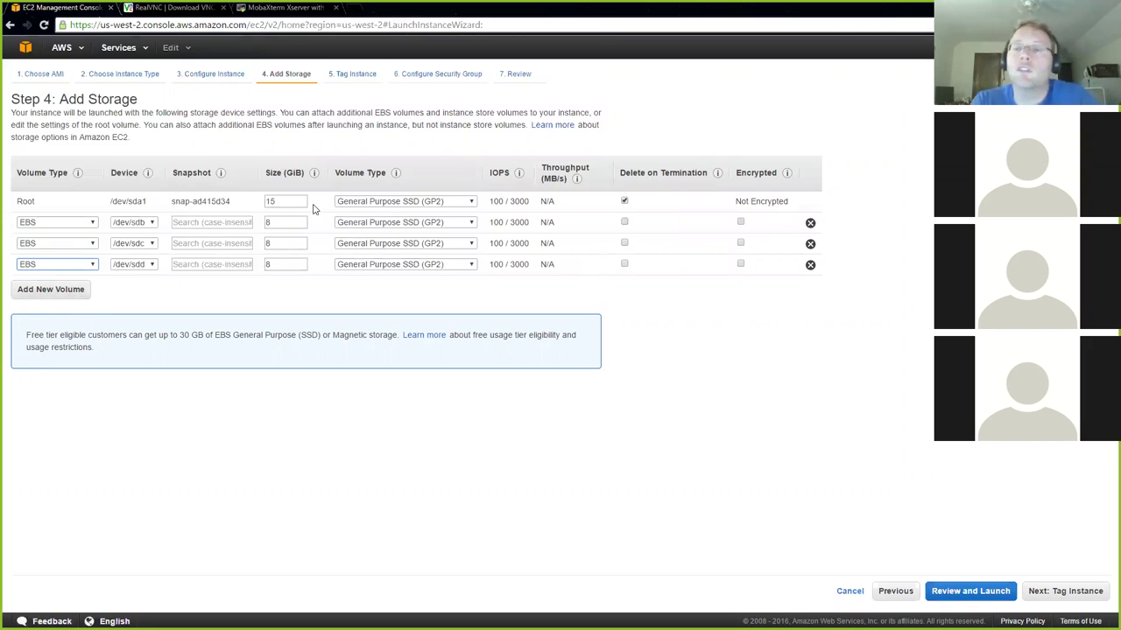
Set the EBS volume sizes to 5 GiB for /dev/sdb, 10 GiB for /dev/sdc and 30 GiB for /dev/sdd
{"action": "left_click_drag", "start_coordinate": [285, 219], "coordinate": [267, 220]}
{"action": "type", "text": "5"}
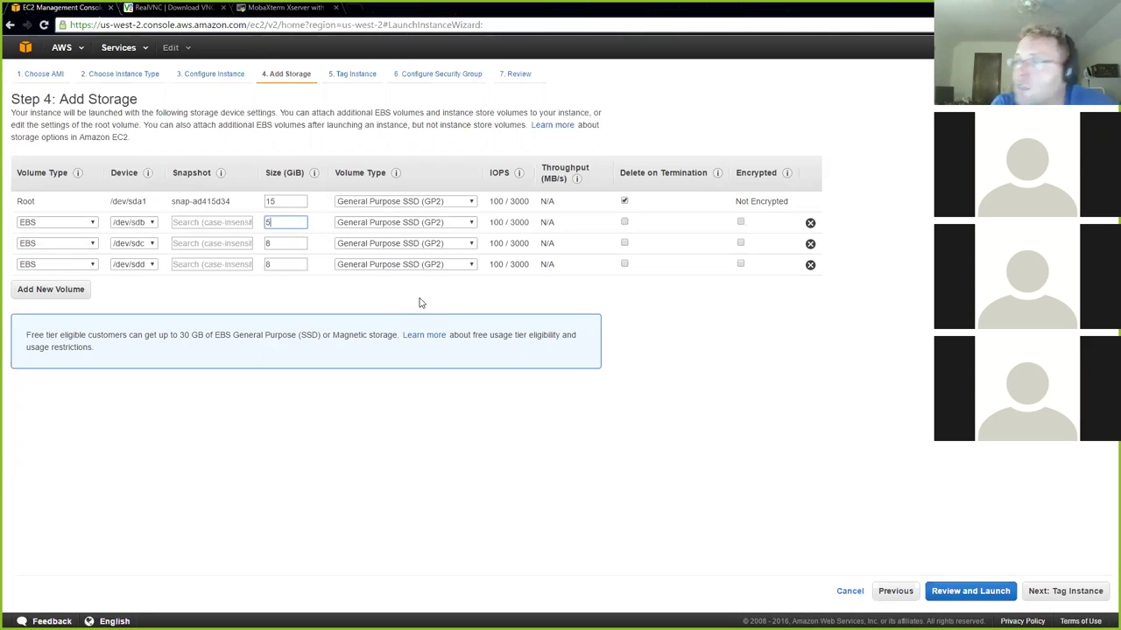
{"action": "double_click", "coordinate": [273, 243]}
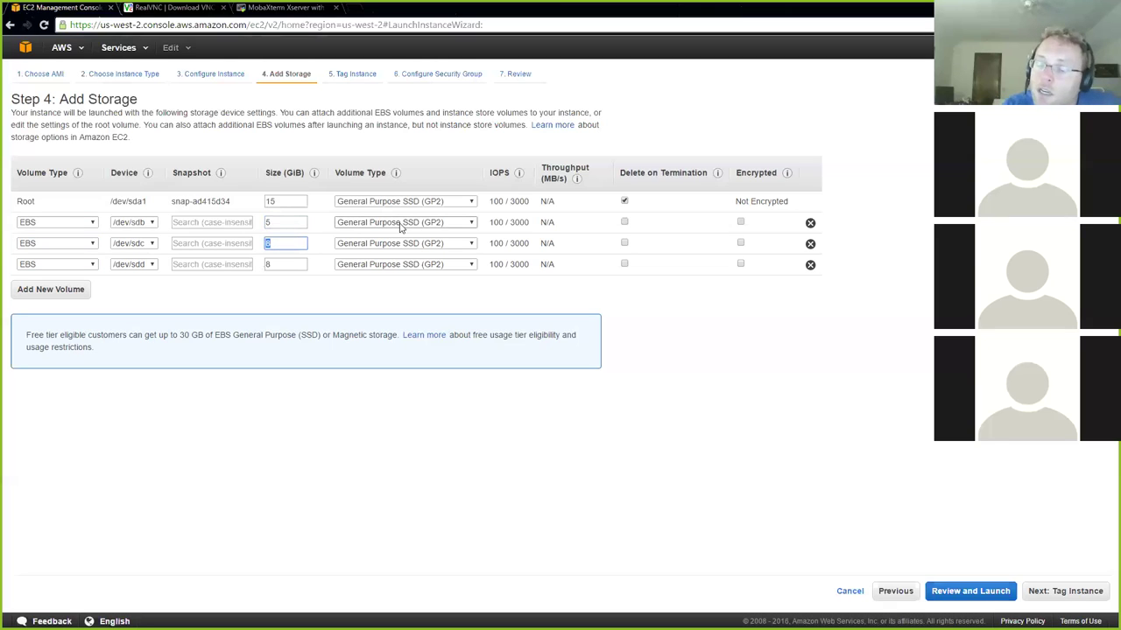
{"action": "type", "text": "10"}
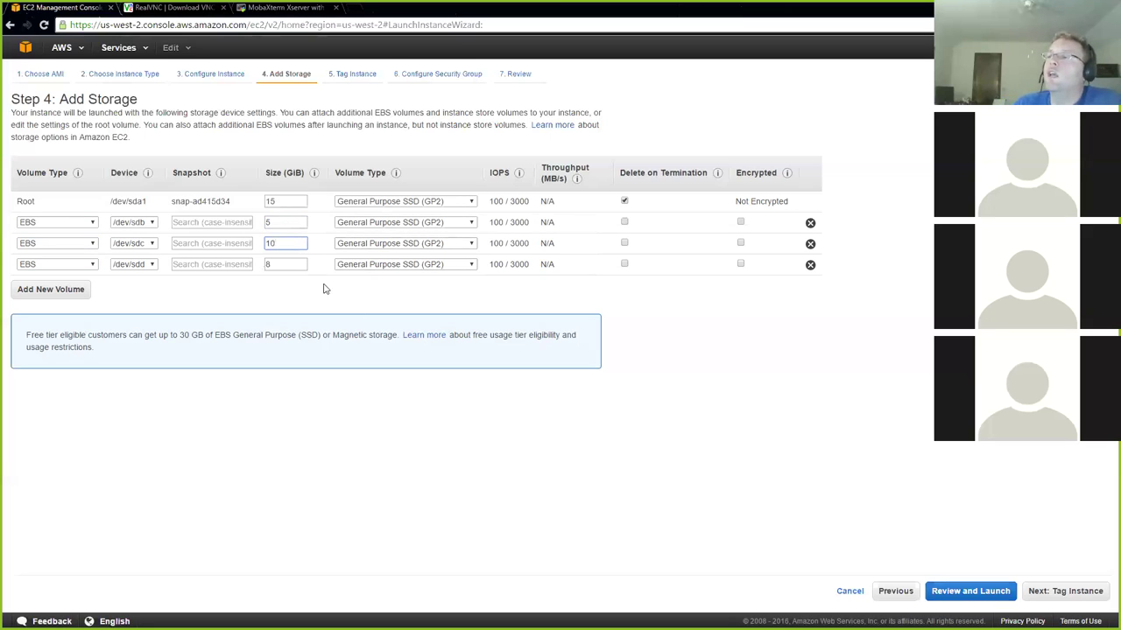
{"action": "double_click", "coordinate": [275, 265]}
{"action": "type", "text": "30"}
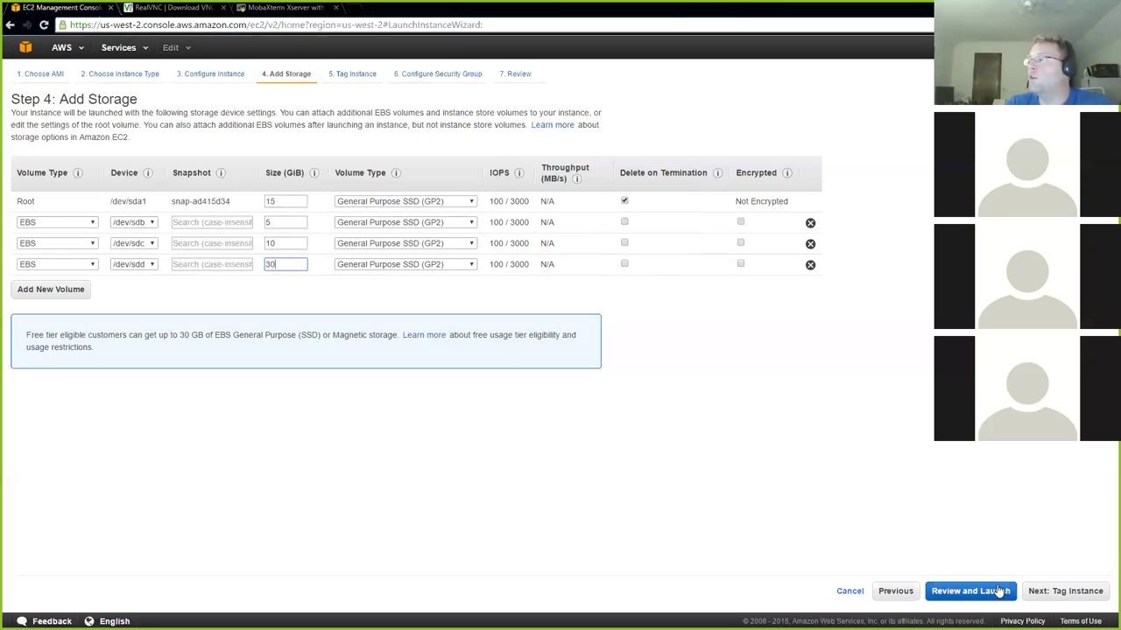
Continue to instance tagging and set the Name tag's value to Fall2016Week1Demo
{"action": "left_click", "coordinate": [1074, 596]}
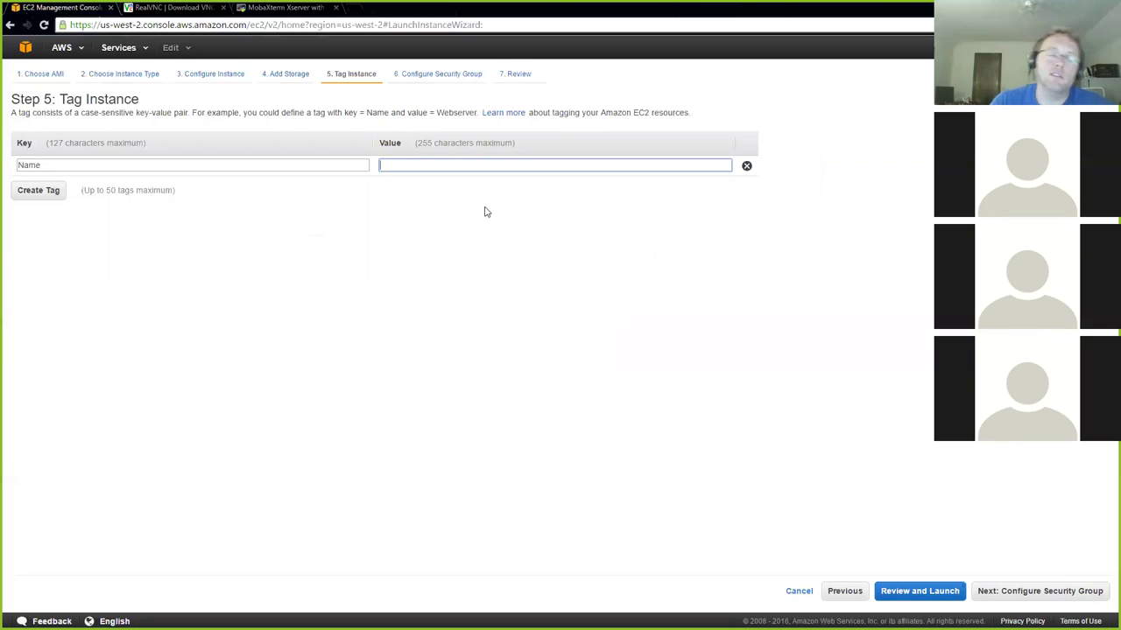
{"action": "type", "text": "Fall"}
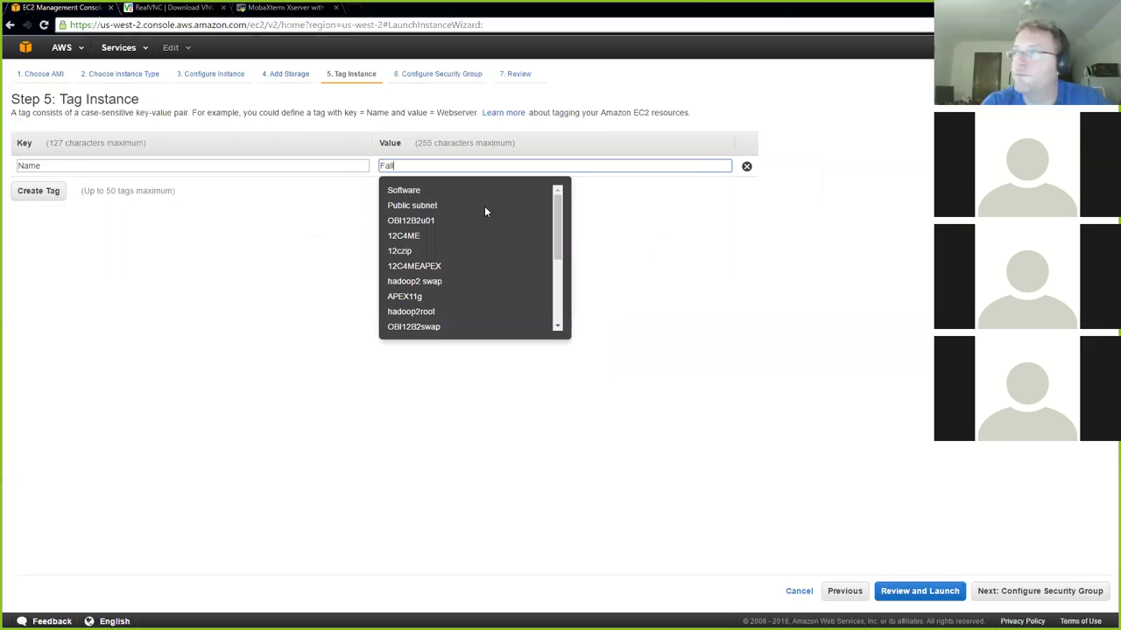
{"action": "type", "text": "2016"}
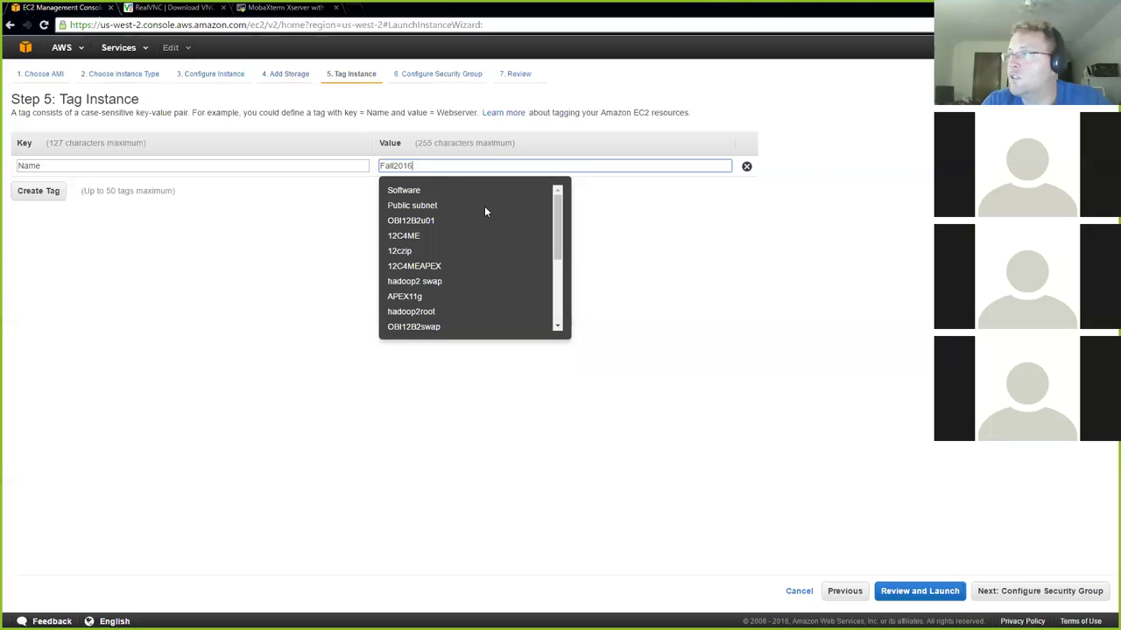
{"action": "type", "text": "W"}
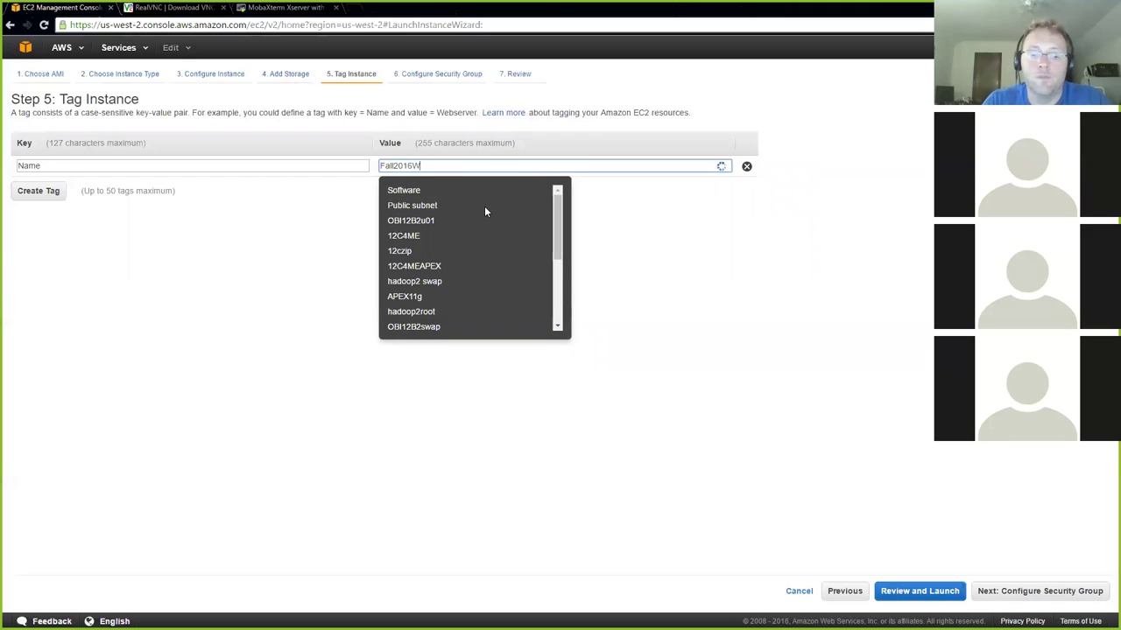
{"action": "type", "text": "eek1Demo"}
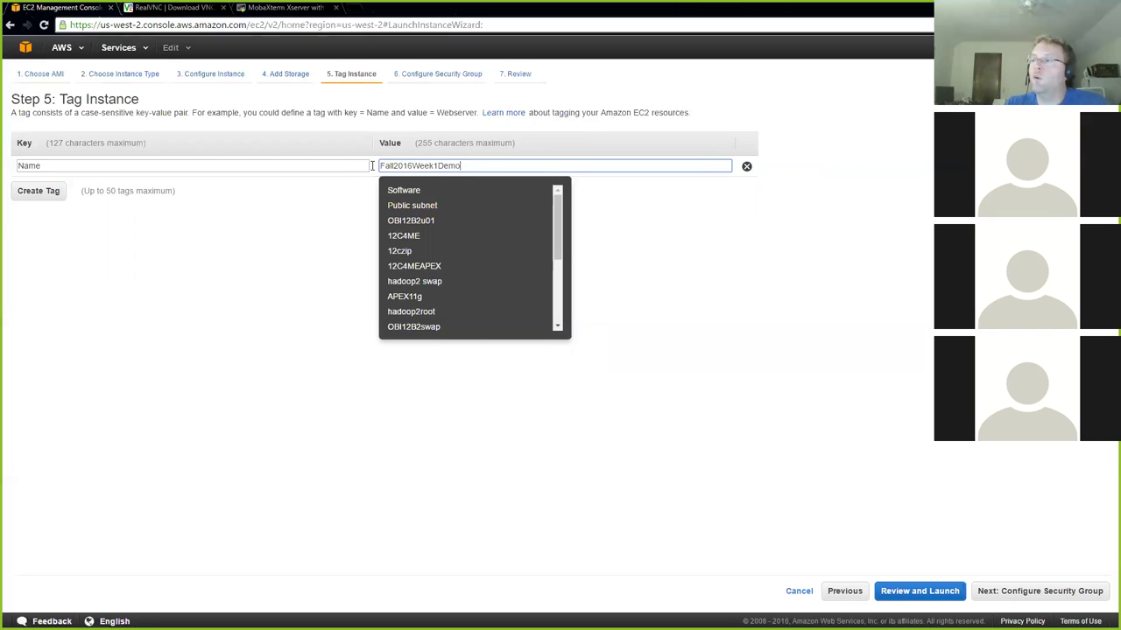
Keep the entered Name tag and continue to the security group configuration
{"action": "left_click", "coordinate": [826, 406]}
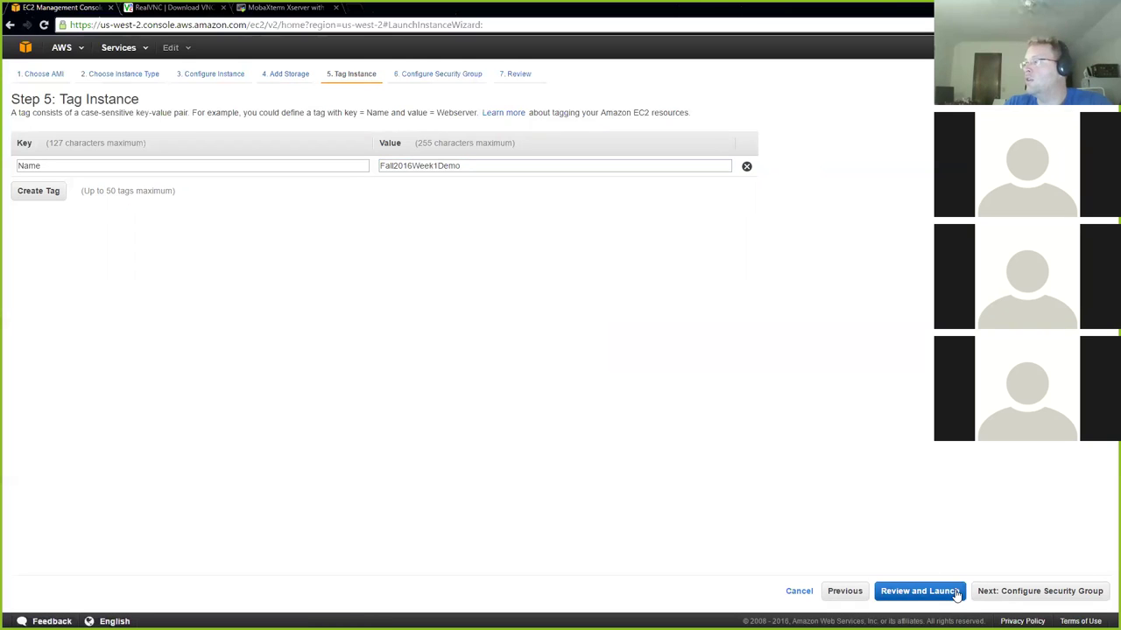
{"action": "left_click", "coordinate": [1015, 593]}
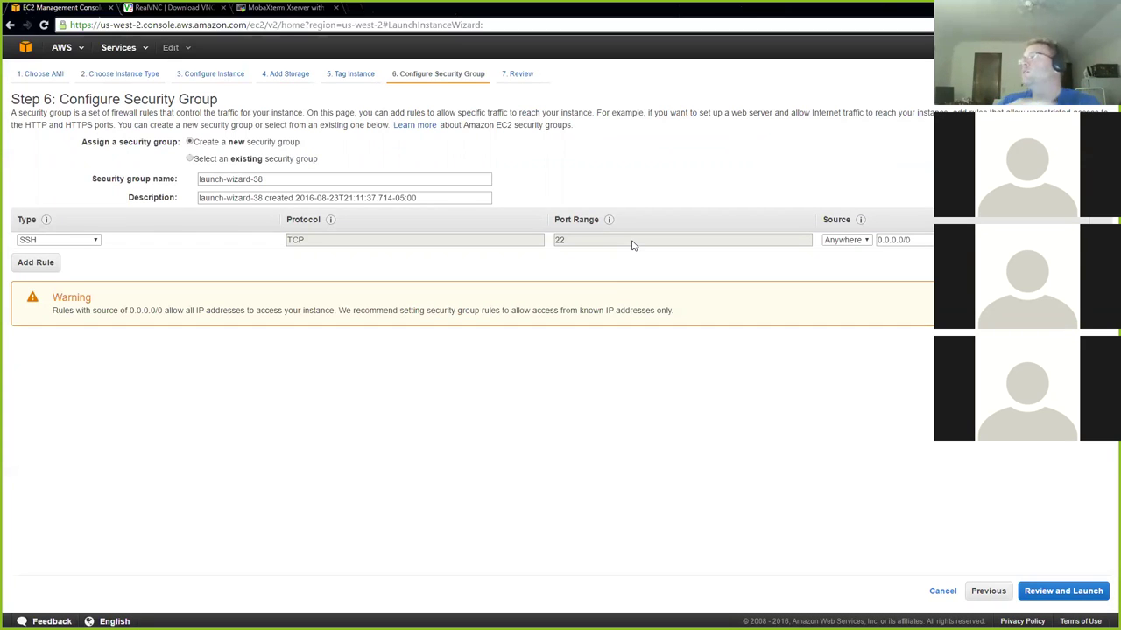
Try My IP as the source of the SSH rule and set it back to Anywhere
{"action": "left_click", "coordinate": [906, 239]}
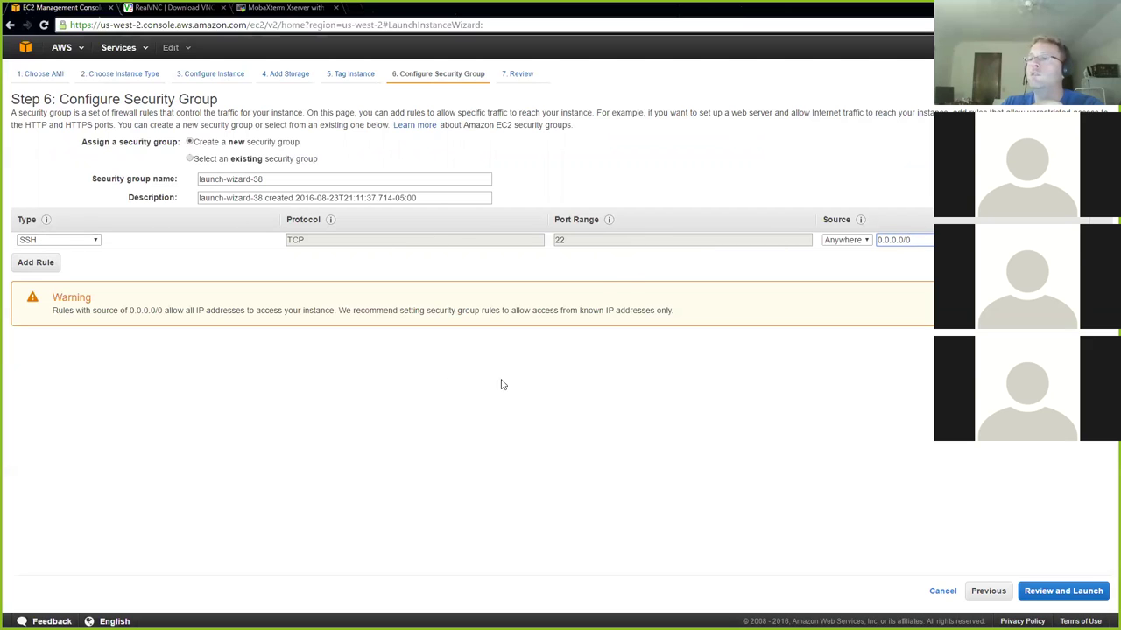
{"action": "left_click", "coordinate": [869, 242]}
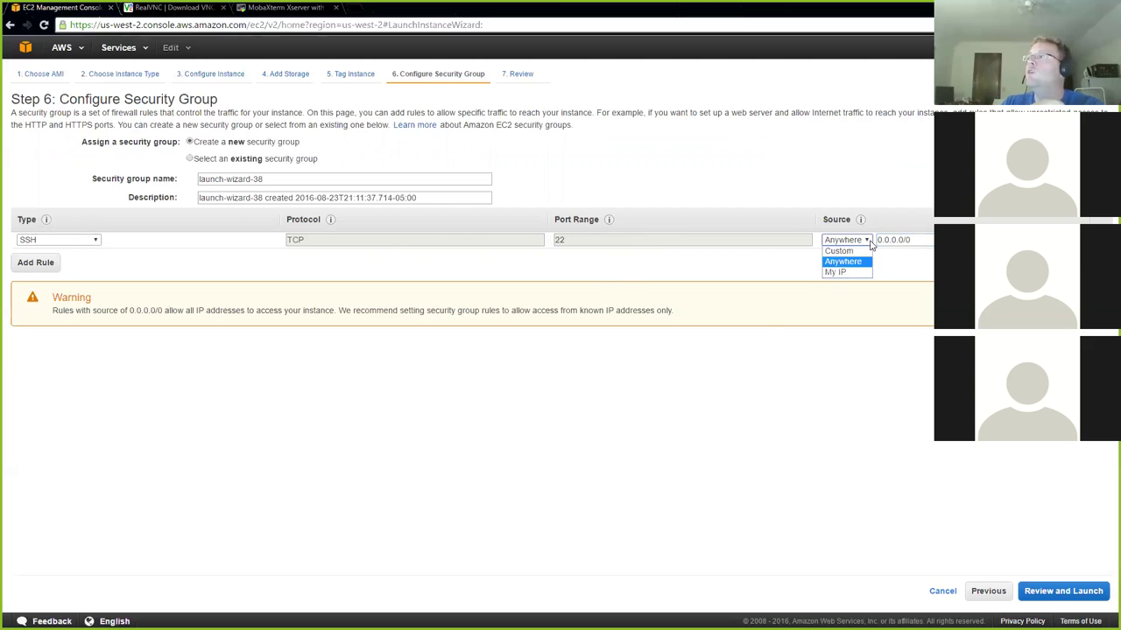
{"action": "left_click", "coordinate": [837, 272]}
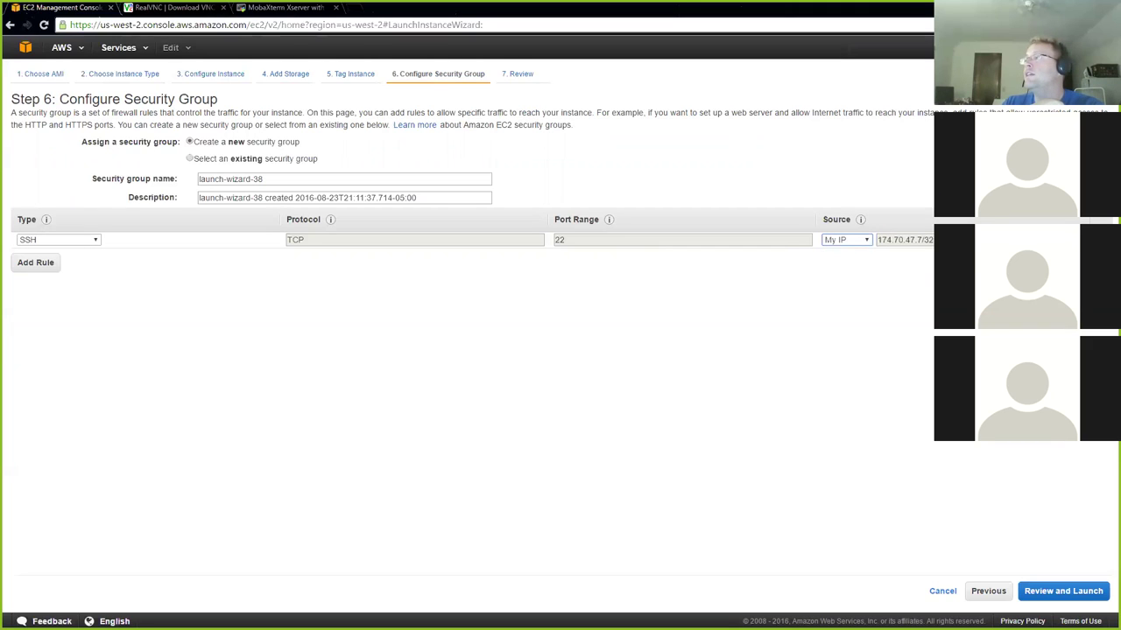
{"action": "left_click", "coordinate": [865, 240]}
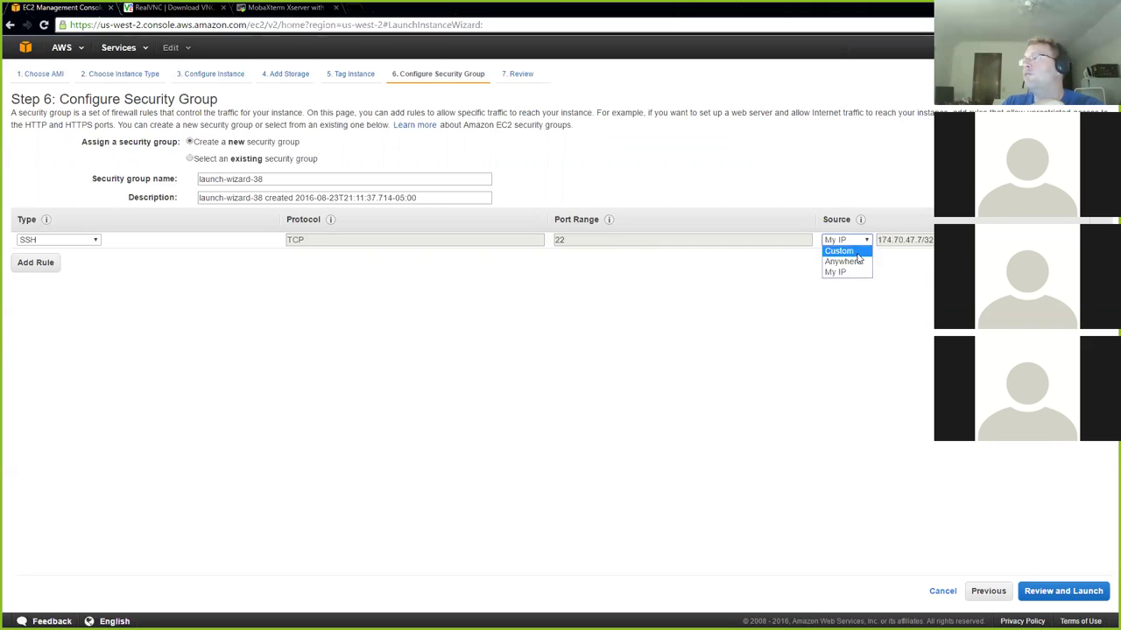
{"action": "left_click", "coordinate": [843, 261]}
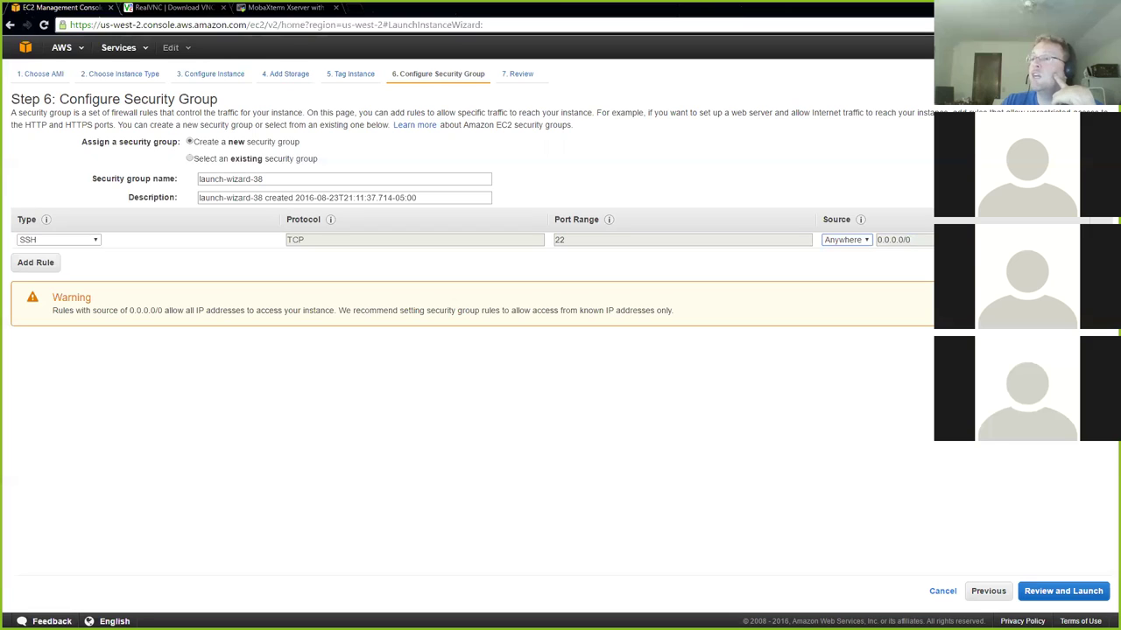
{"action": "left_click", "coordinate": [868, 242]}
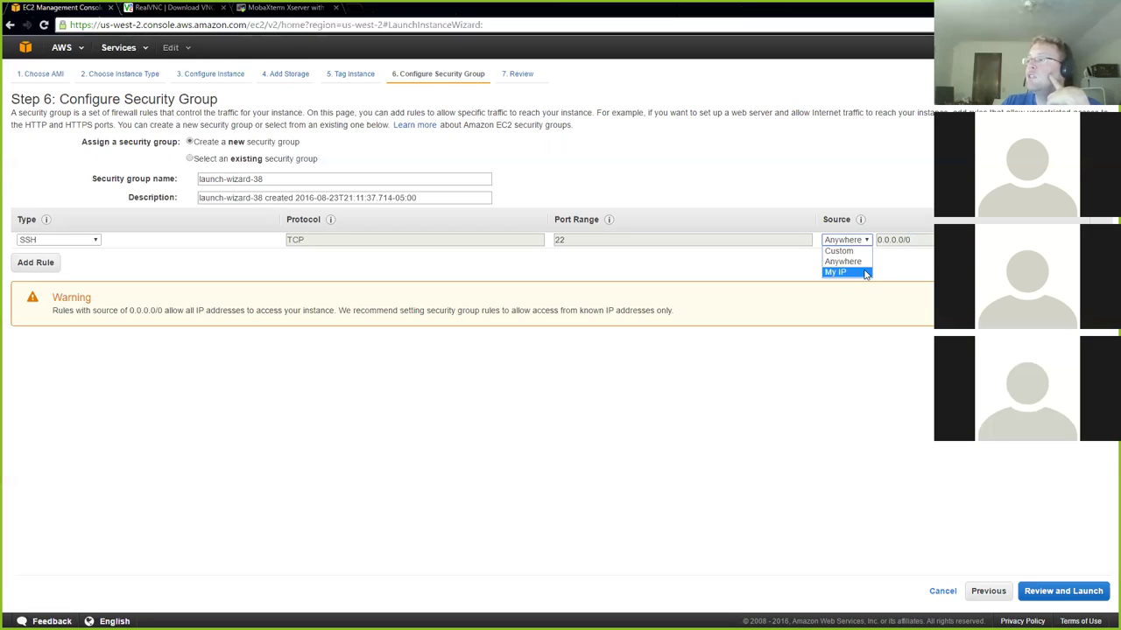
{"action": "left_click", "coordinate": [865, 273]}
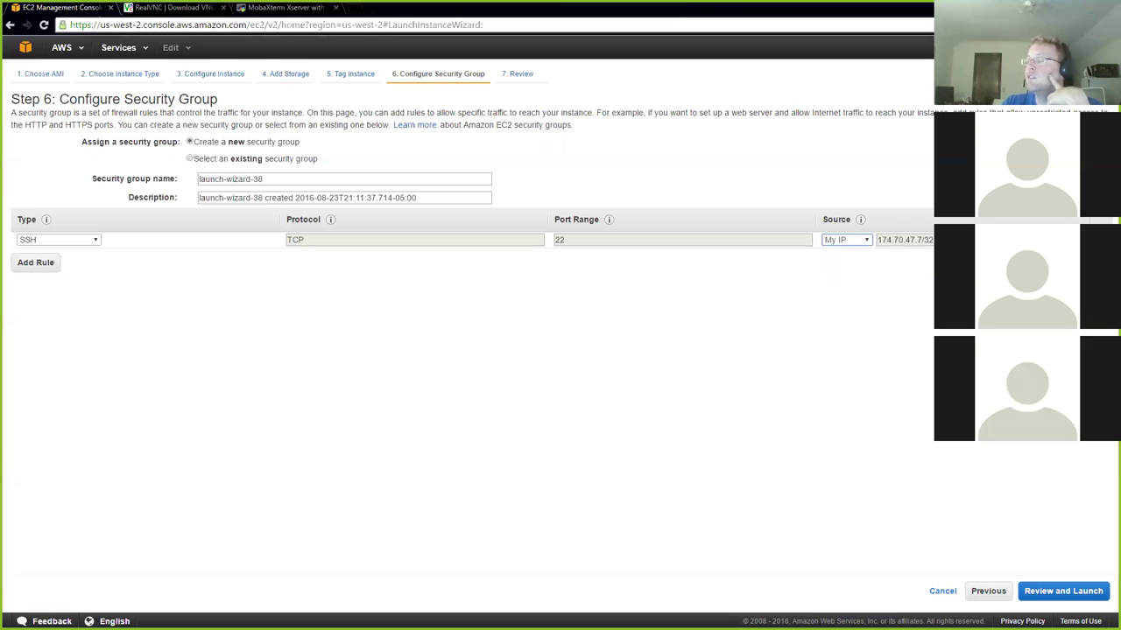
{"action": "left_click", "coordinate": [867, 247]}
{"action": "left_click", "coordinate": [863, 261]}
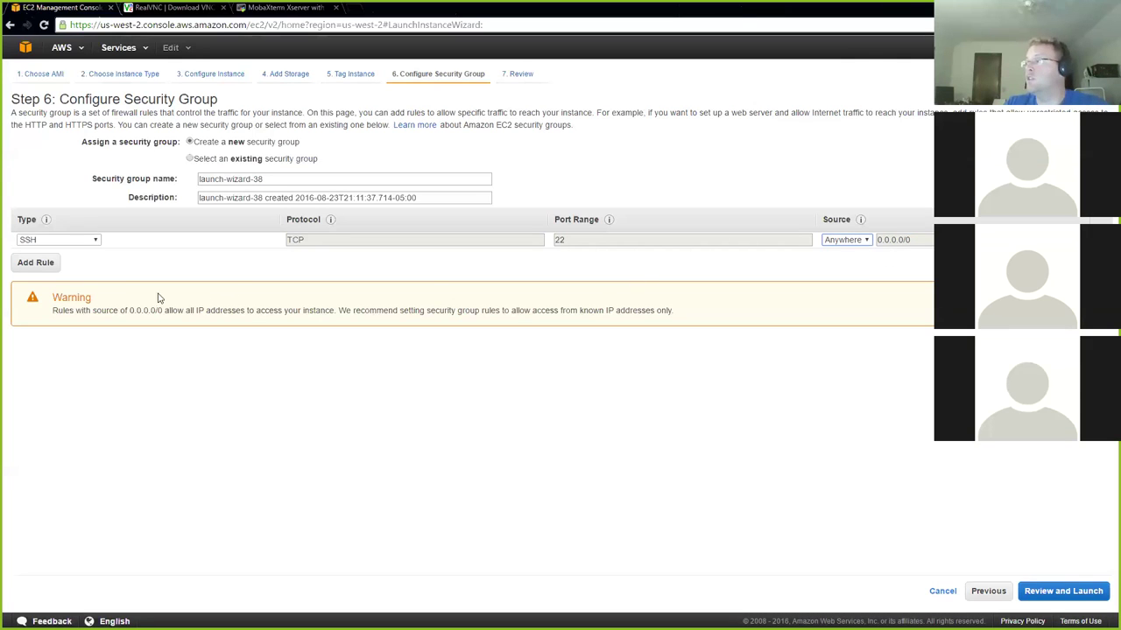
Add two custom TCP rules and open port 1521 to source Anywhere in the first of them
{"action": "left_click", "coordinate": [37, 264]}
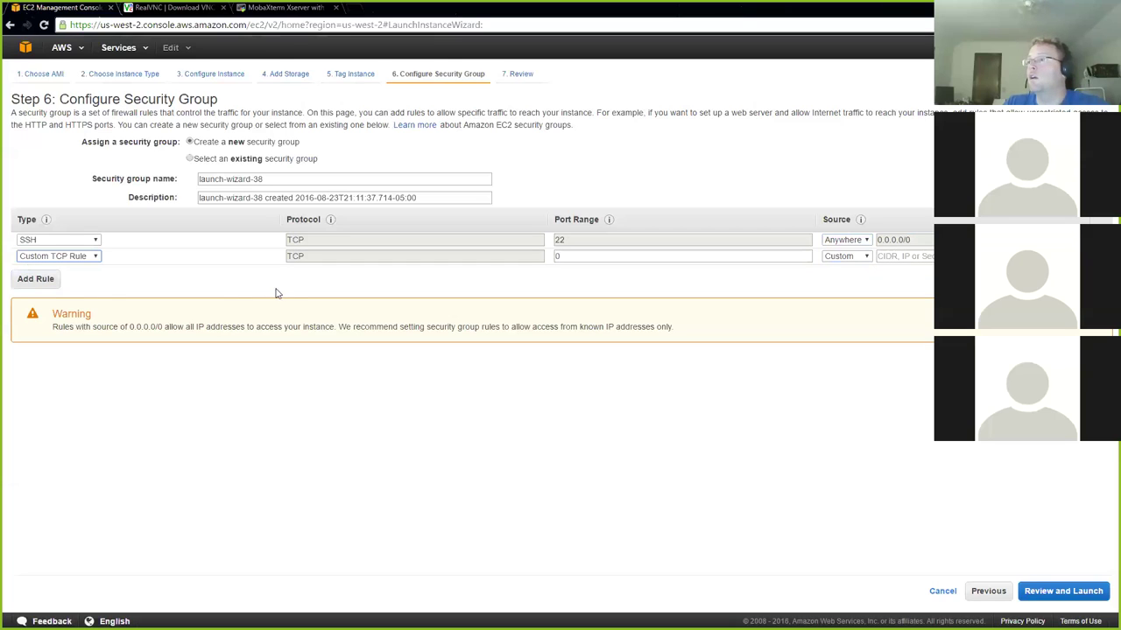
{"action": "left_click", "coordinate": [35, 281]}
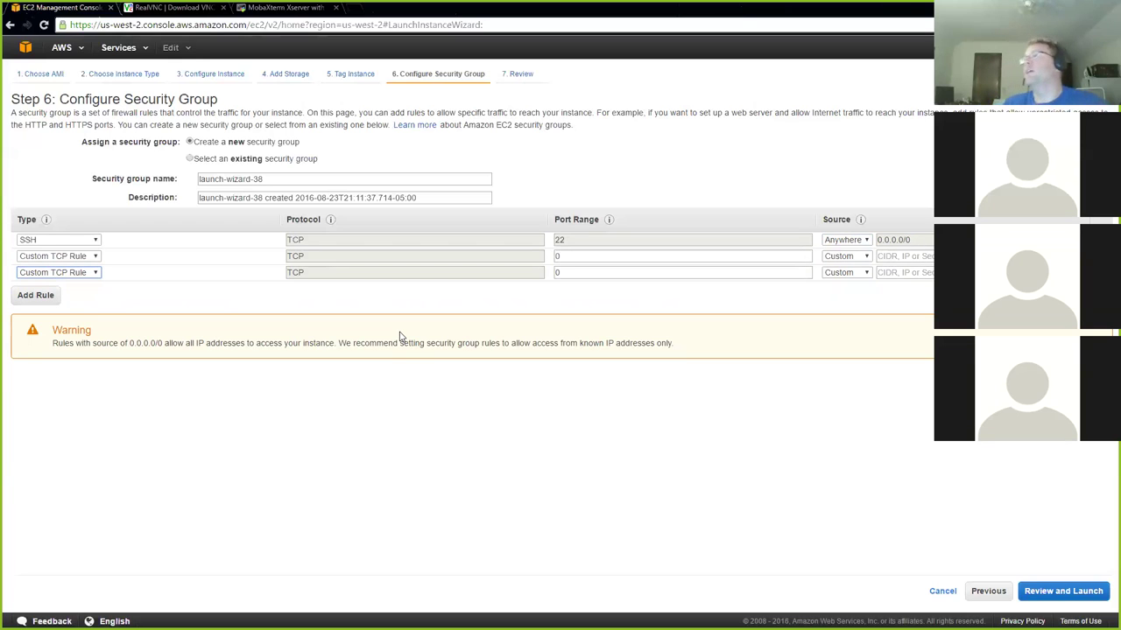
{"action": "left_click", "coordinate": [631, 256]}
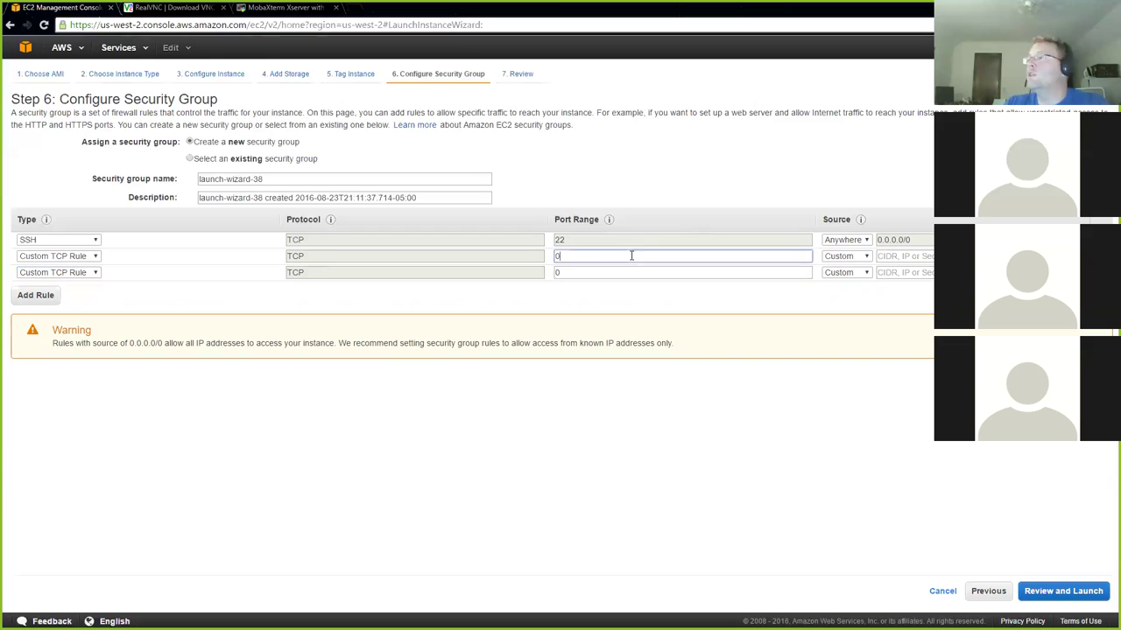
{"action": "left_click_drag", "start_coordinate": [567, 254], "coordinate": [553, 256]}
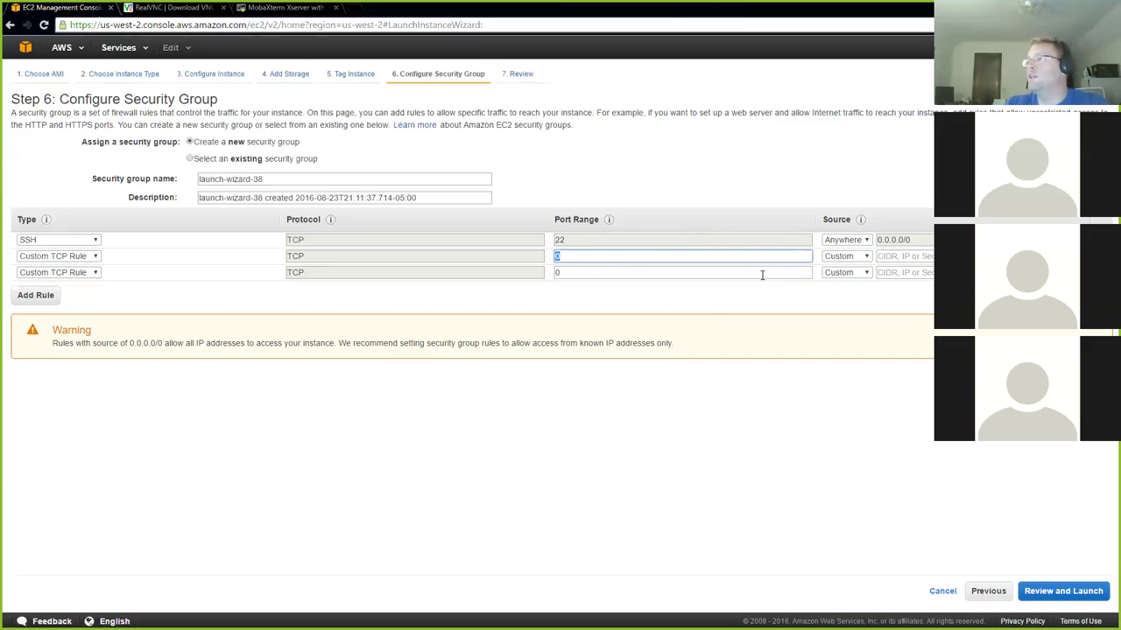
{"action": "type", "text": "1521"}
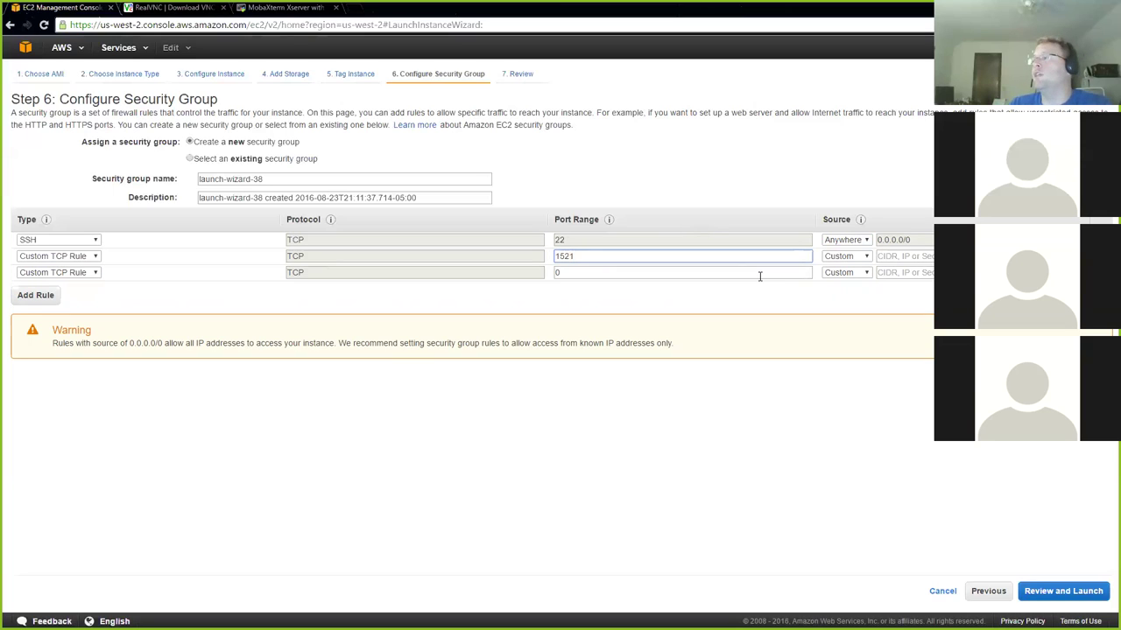
{"action": "left_click", "coordinate": [858, 257]}
{"action": "left_click", "coordinate": [855, 282]}
Set the last custom TCP rule to port 5904 with source Anywhere
{"action": "left_click", "coordinate": [628, 272]}
{"action": "left_click", "coordinate": [629, 256]}
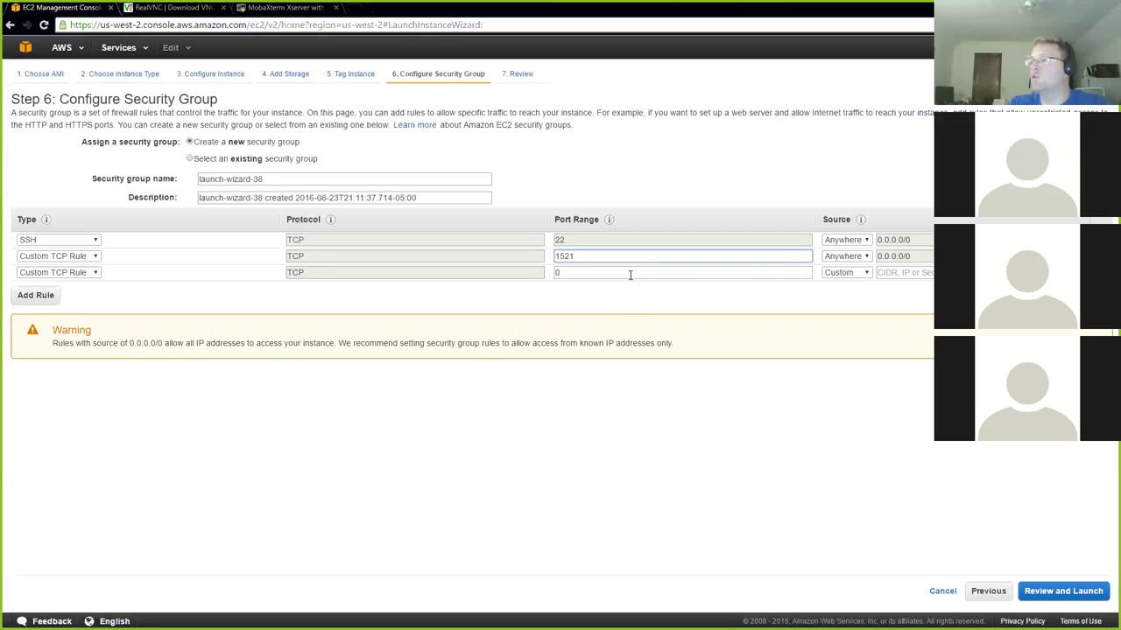
{"action": "left_click", "coordinate": [630, 274]}
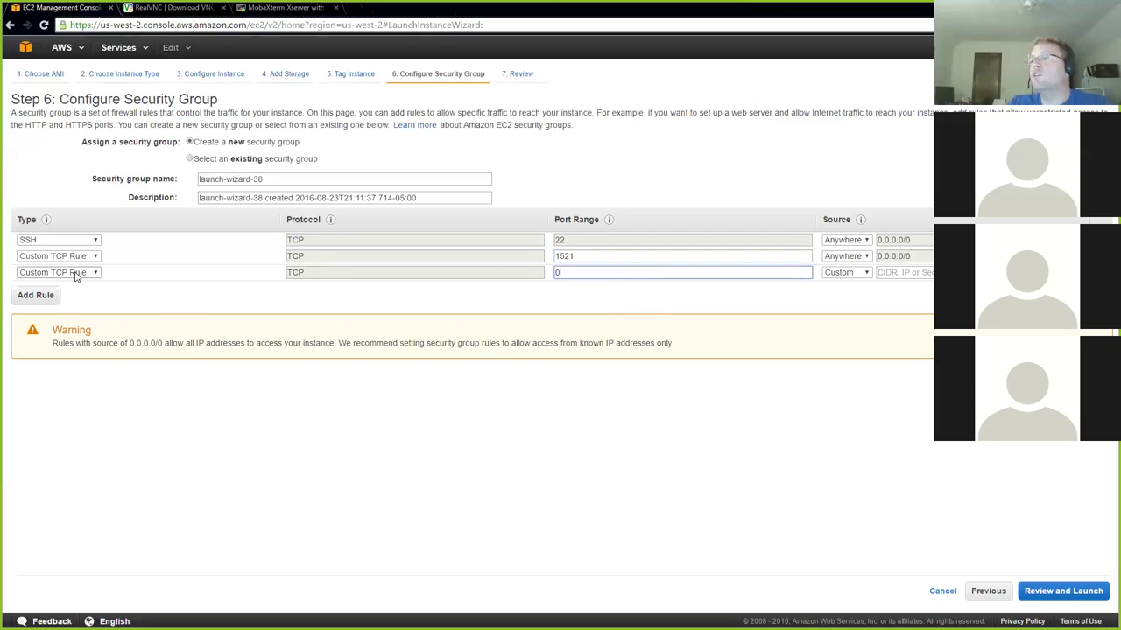
{"action": "key", "text": "BackSpace"}
{"action": "type", "text": "5904"}
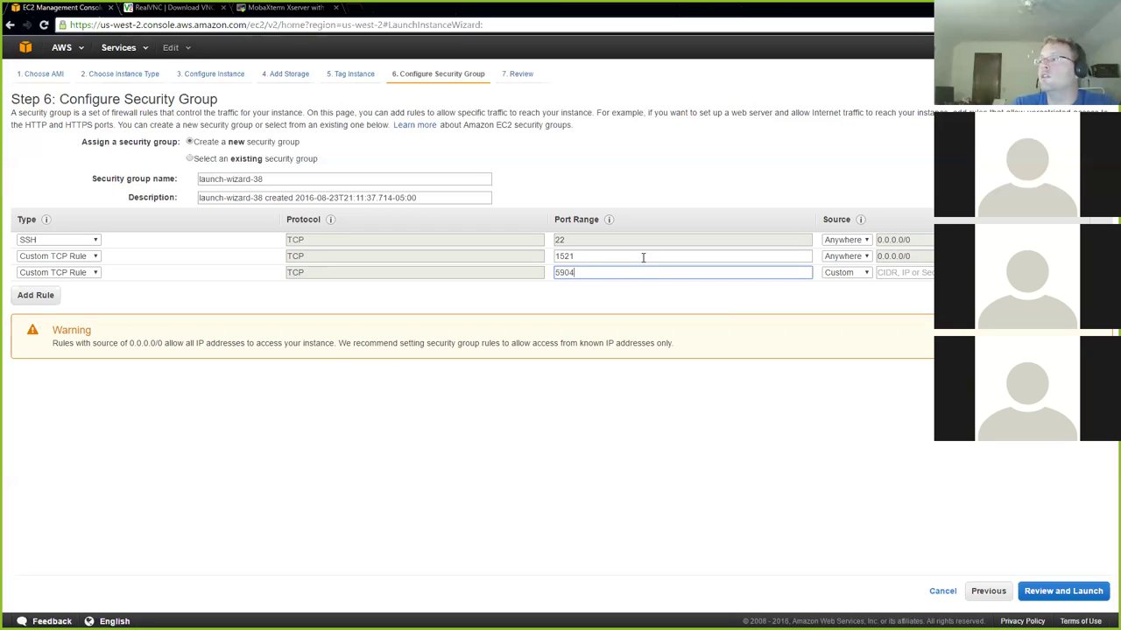
{"action": "left_click", "coordinate": [865, 274]}
{"action": "left_click", "coordinate": [862, 294]}
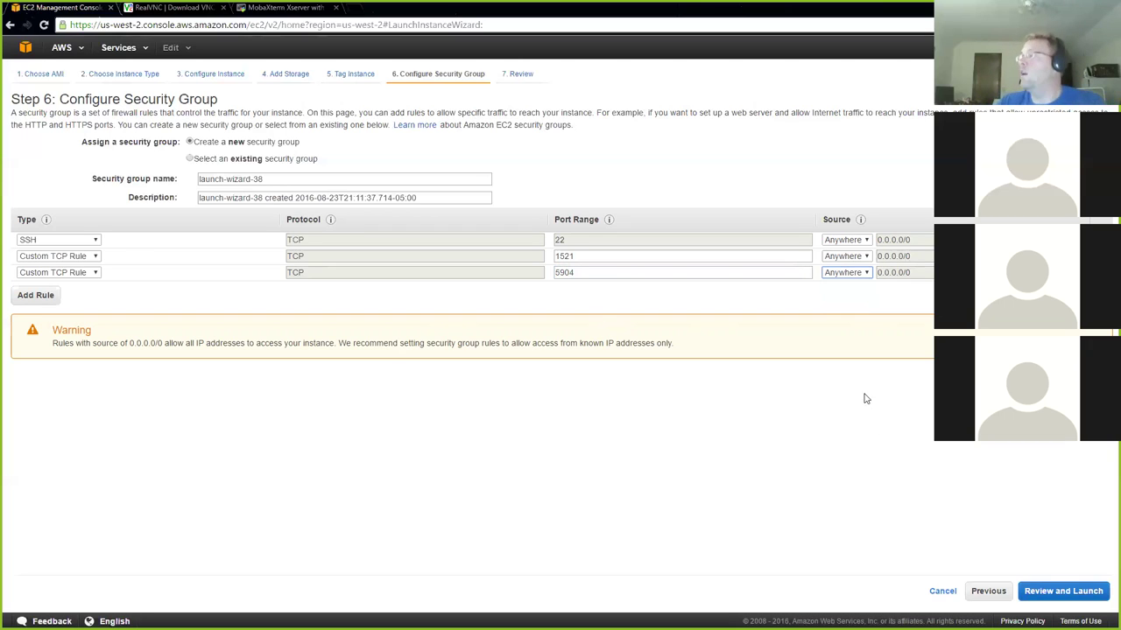
Proceed to the launch review and check the AMI, instance type and security group details
{"action": "left_click", "coordinate": [1070, 600]}
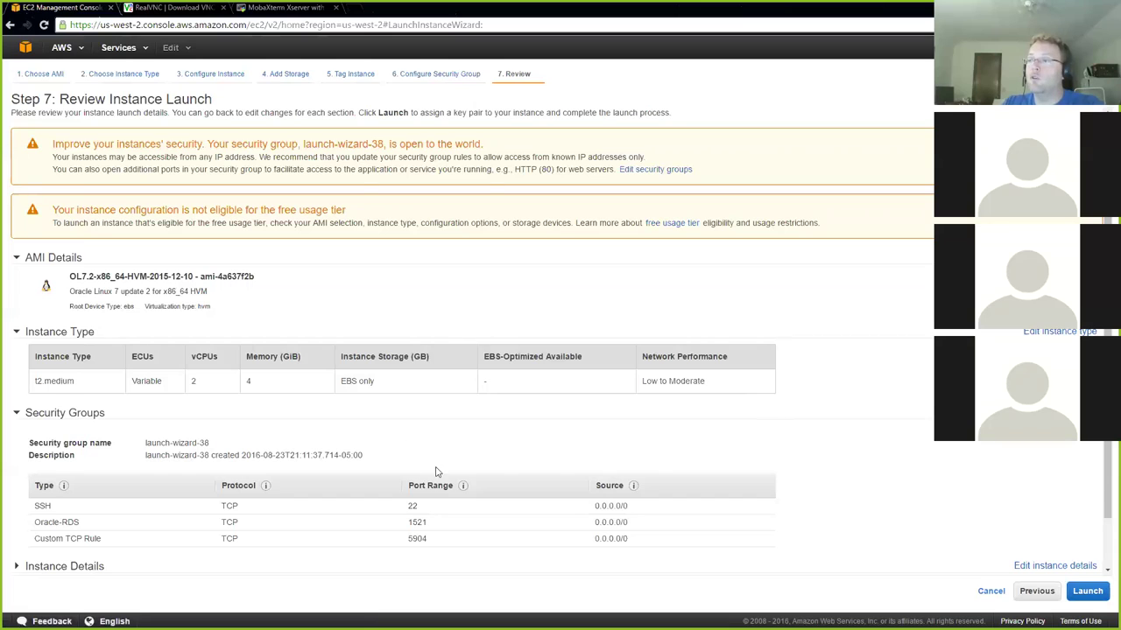
{"action": "scroll", "coordinate": [433, 472], "scroll_direction": "down", "scroll_amount": 1}
{"action": "scroll", "coordinate": [437, 473], "scroll_direction": "up", "scroll_amount": 1}
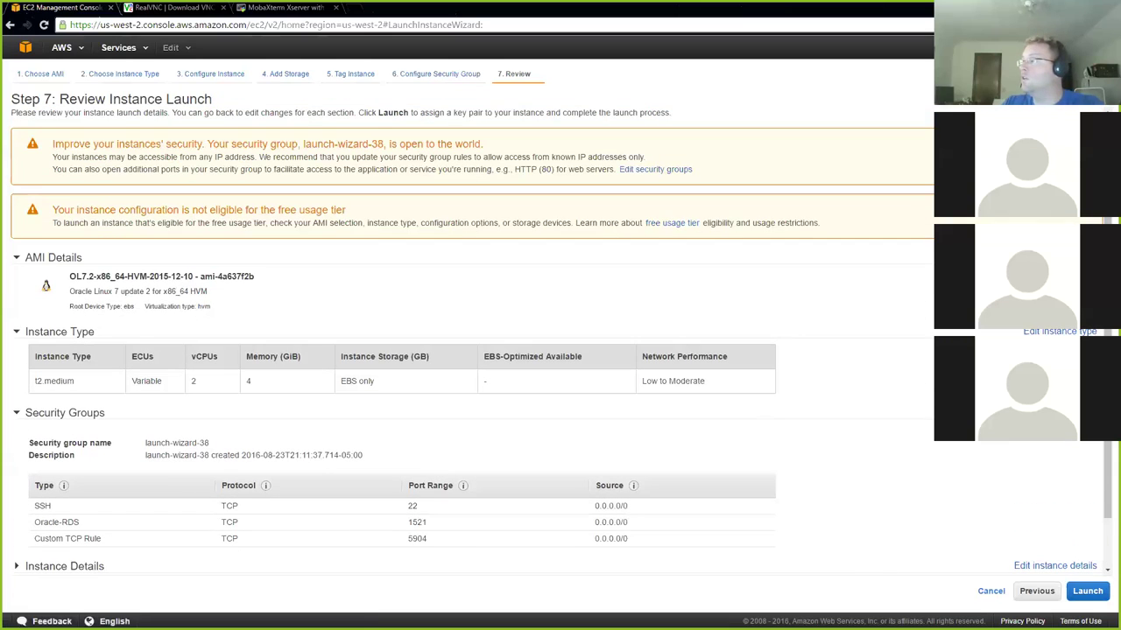
Start the launch, create a new key pair named Fall2016Demo and download its private key file
{"action": "left_click", "coordinate": [1094, 593]}
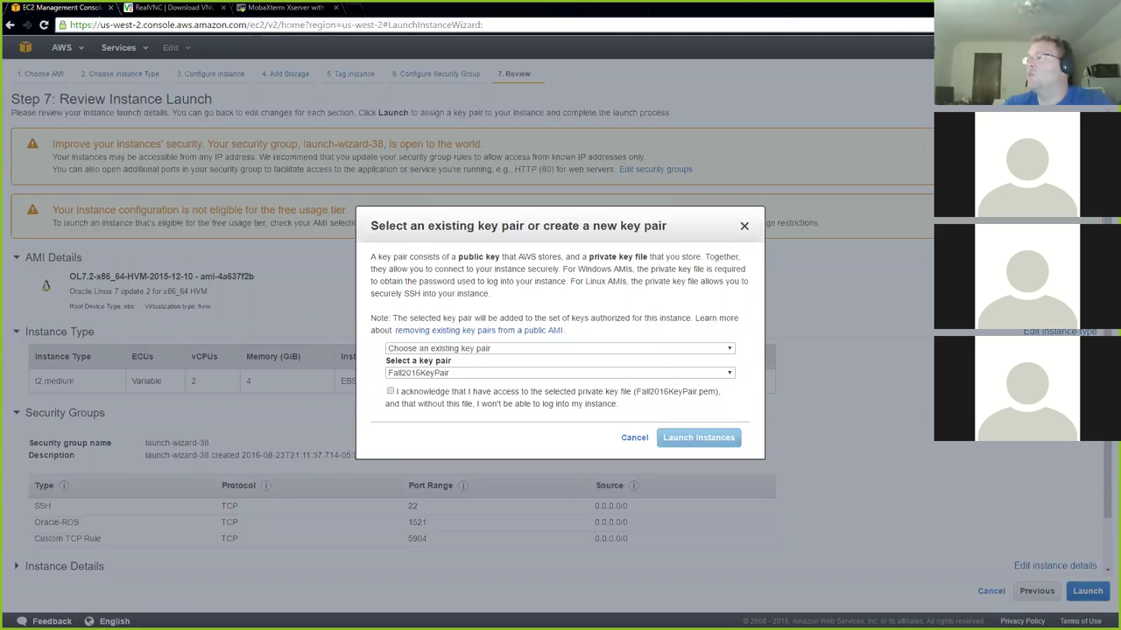
{"action": "left_click", "coordinate": [728, 352]}
{"action": "left_click", "coordinate": [700, 370]}
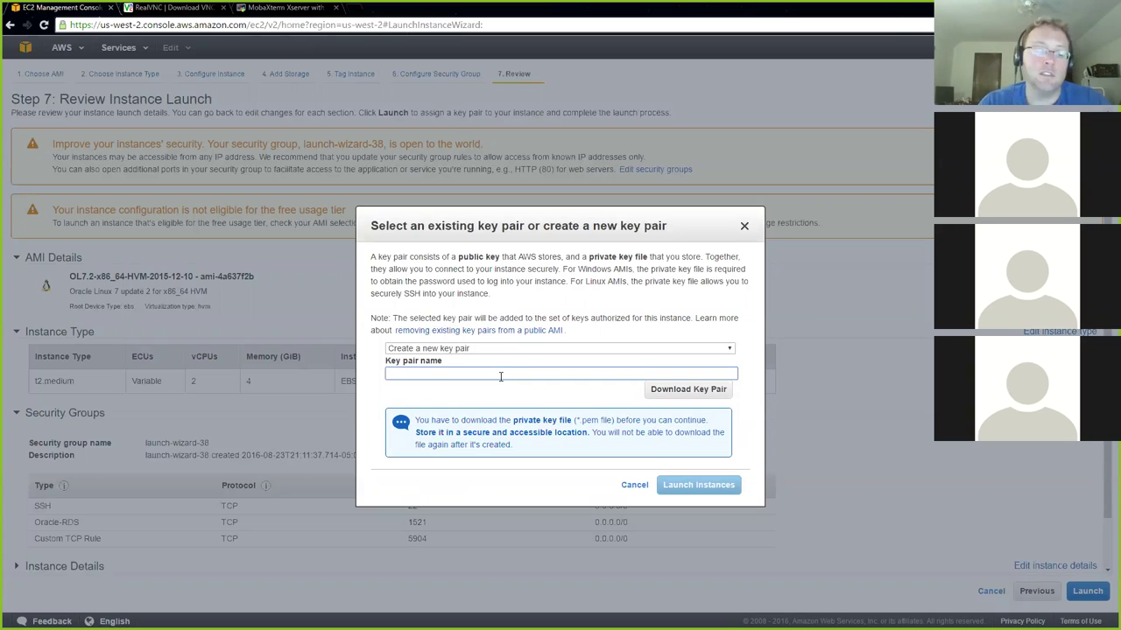
{"action": "type", "text": "Fall"}
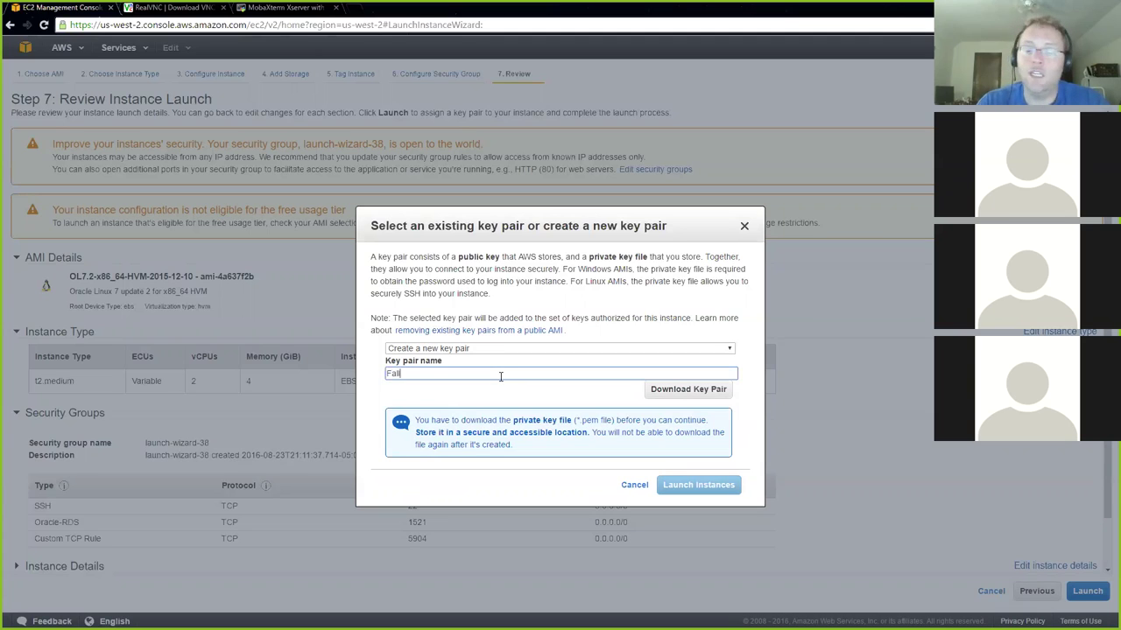
{"action": "type", "text": "2016"}
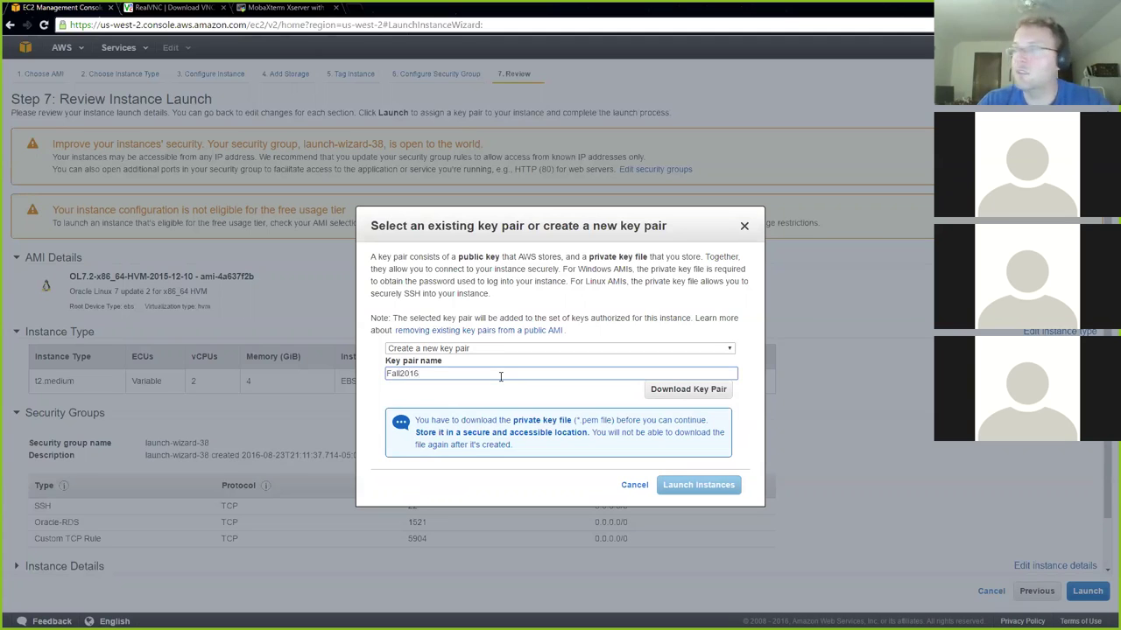
{"action": "type", "text": "Demo"}
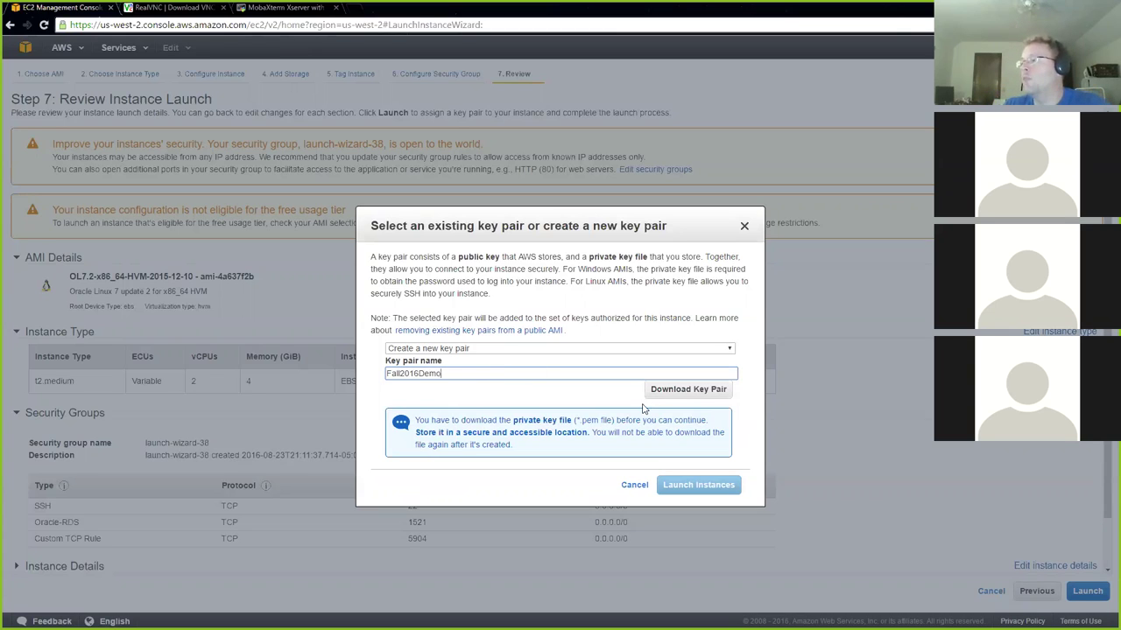
{"action": "left_click", "coordinate": [675, 395]}
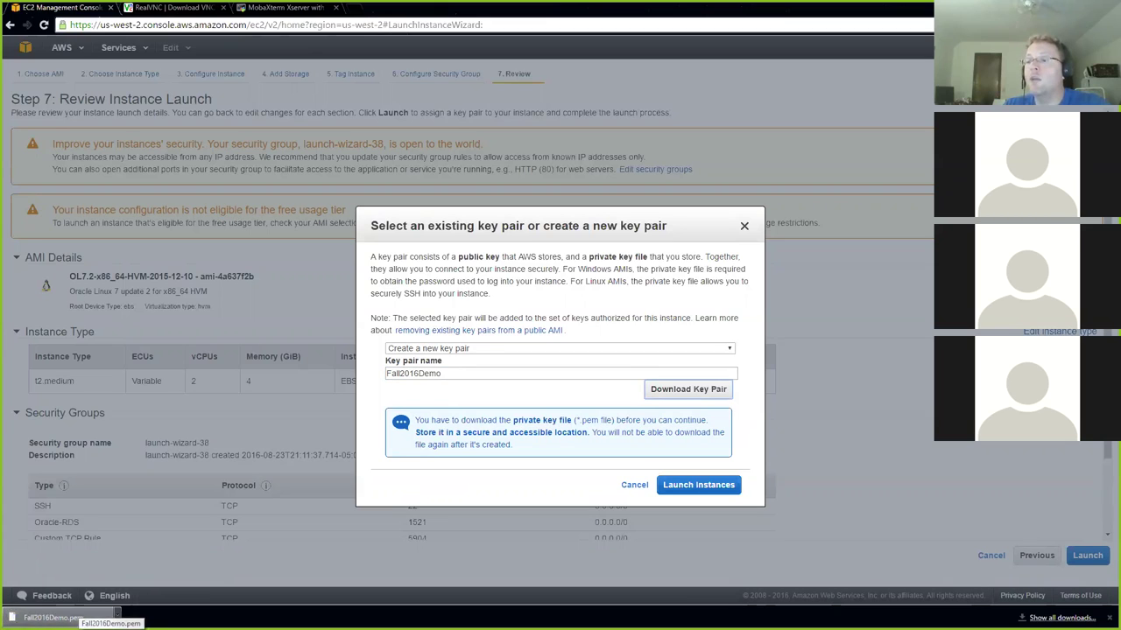
Show the downloaded Fall2016Demo.pem in its folder and move it into the Fall 2016 folder
{"action": "left_click", "coordinate": [116, 616]}
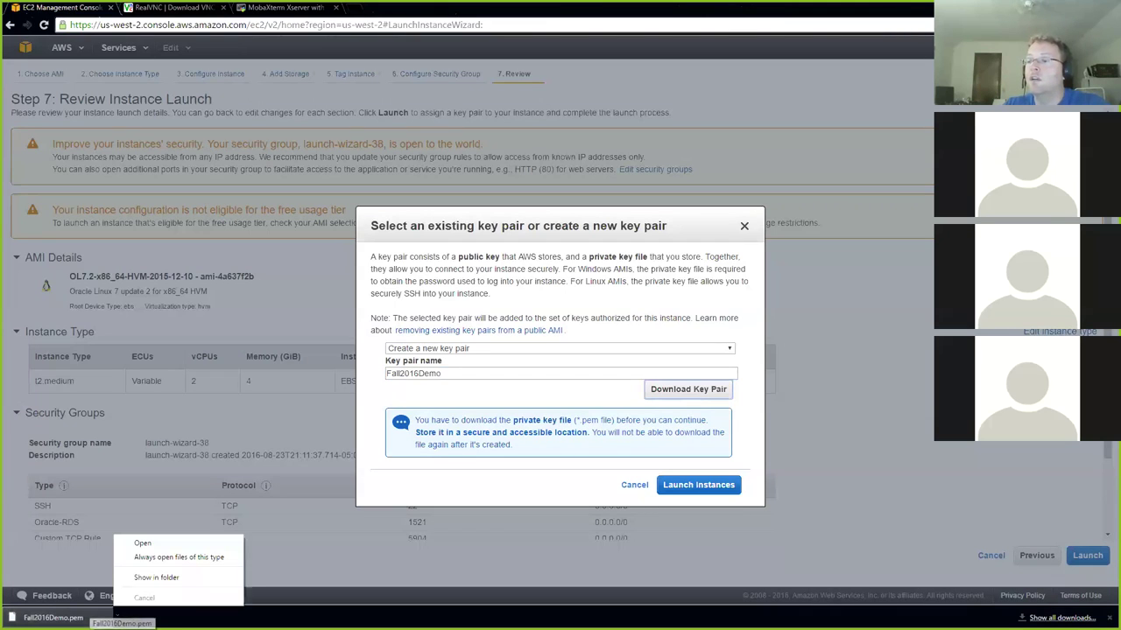
{"action": "left_click", "coordinate": [158, 578]}
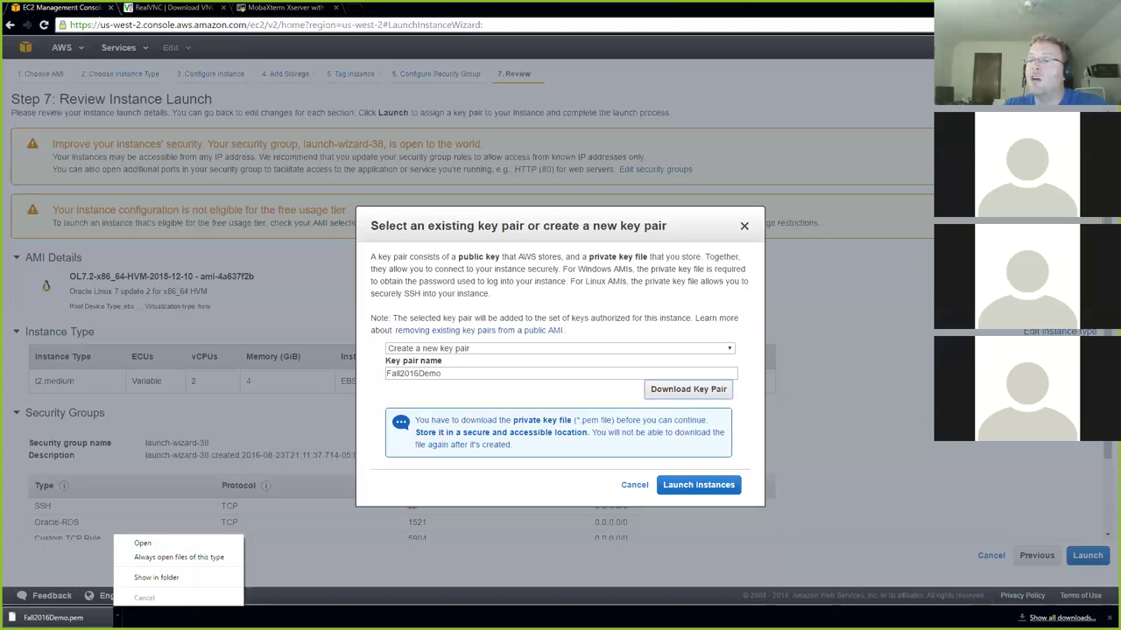
{"action": "left_click", "coordinate": [174, 579]}
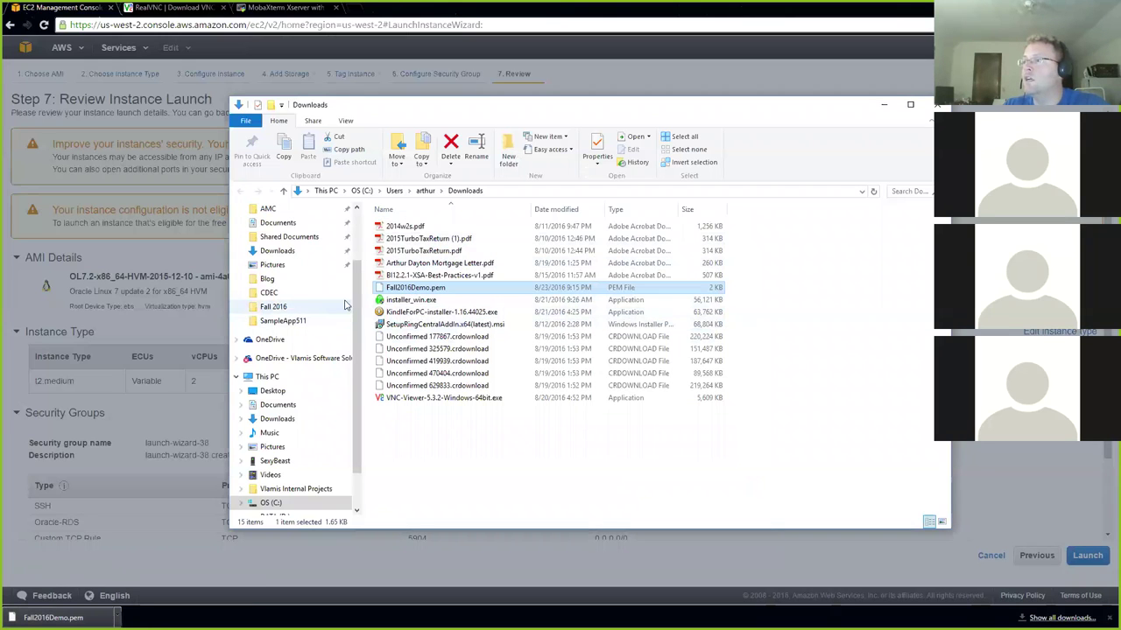
{"action": "left_click_drag", "start_coordinate": [298, 310], "coordinate": [274, 308]}
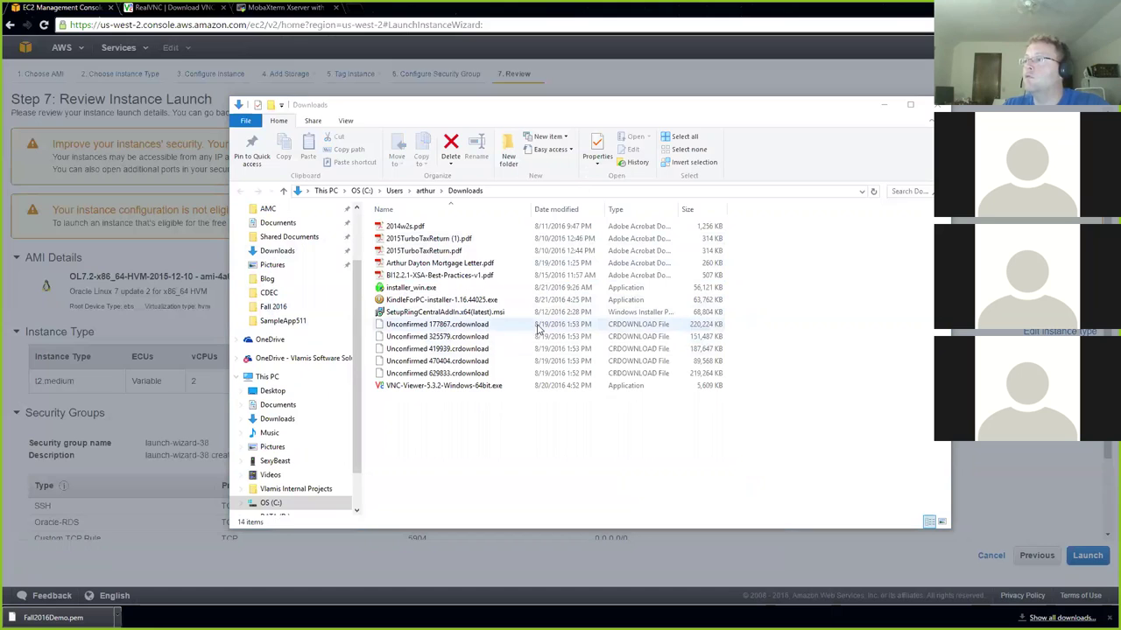
{"action": "left_click", "coordinate": [884, 106]}
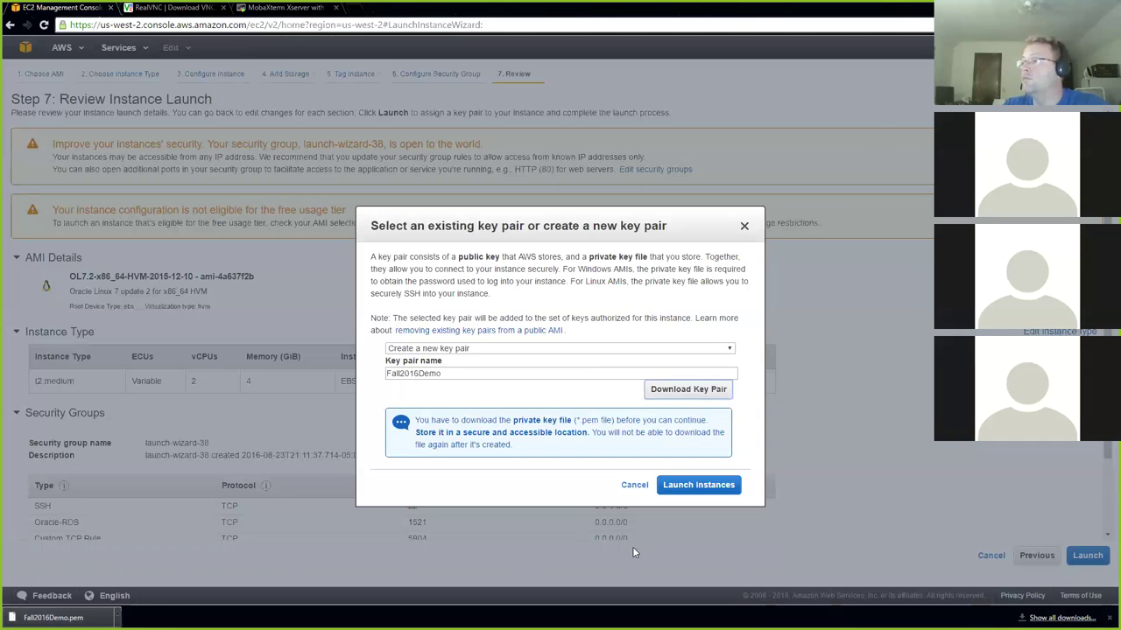
Launch the instance, open the instances list and enlarge the list area to show all instances
{"action": "left_click", "coordinate": [703, 486]}
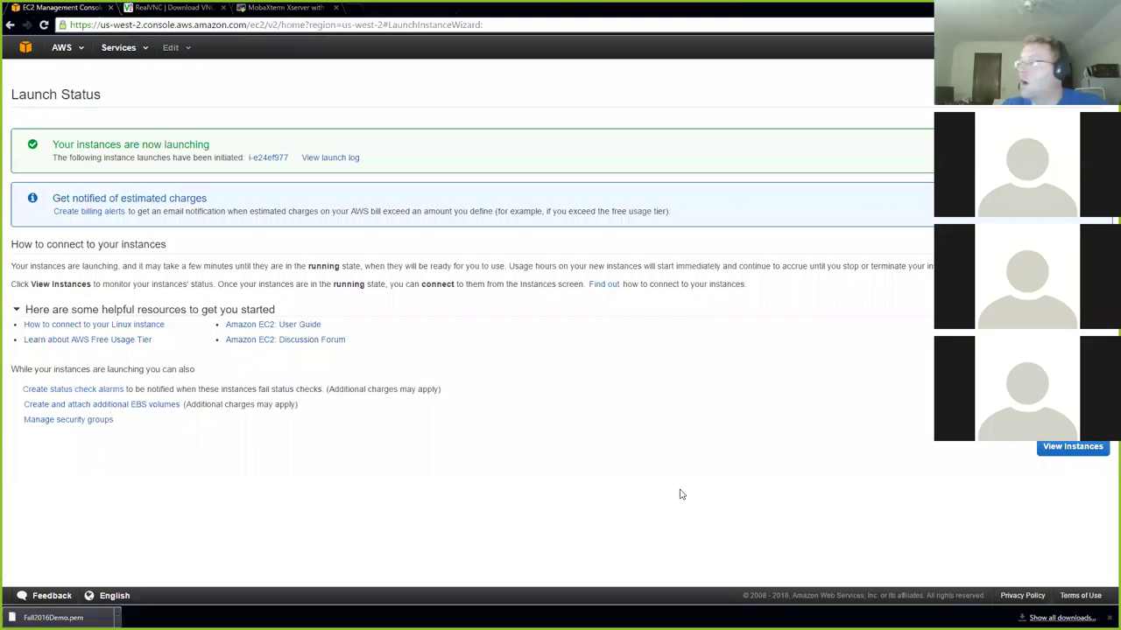
{"action": "left_click", "coordinate": [1043, 448]}
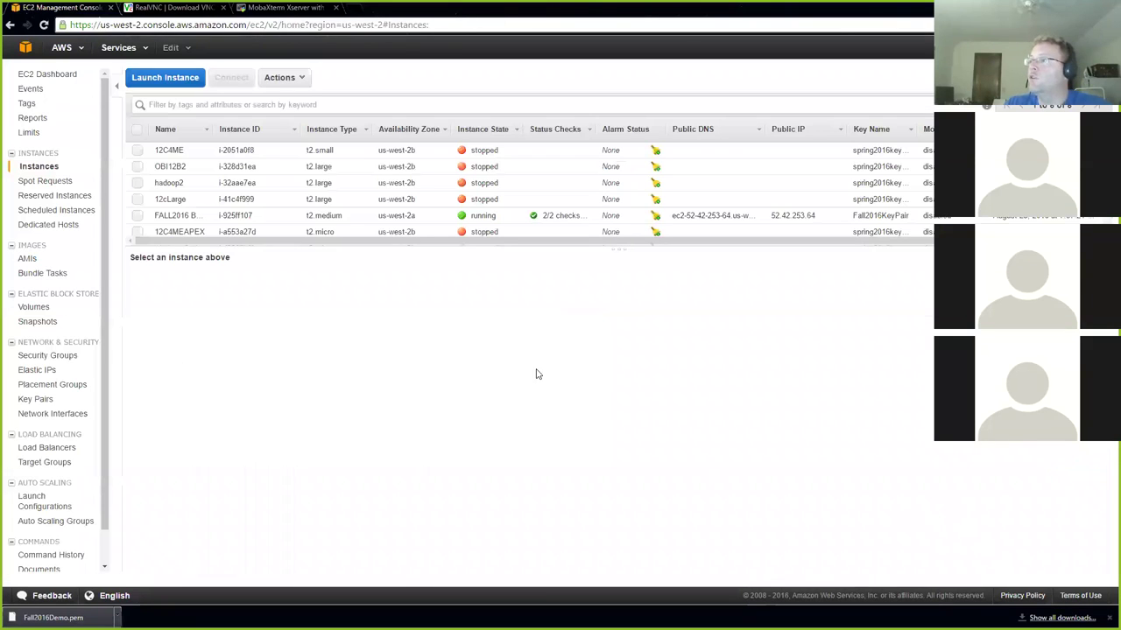
{"action": "left_click_drag", "start_coordinate": [613, 247], "coordinate": [596, 338]}
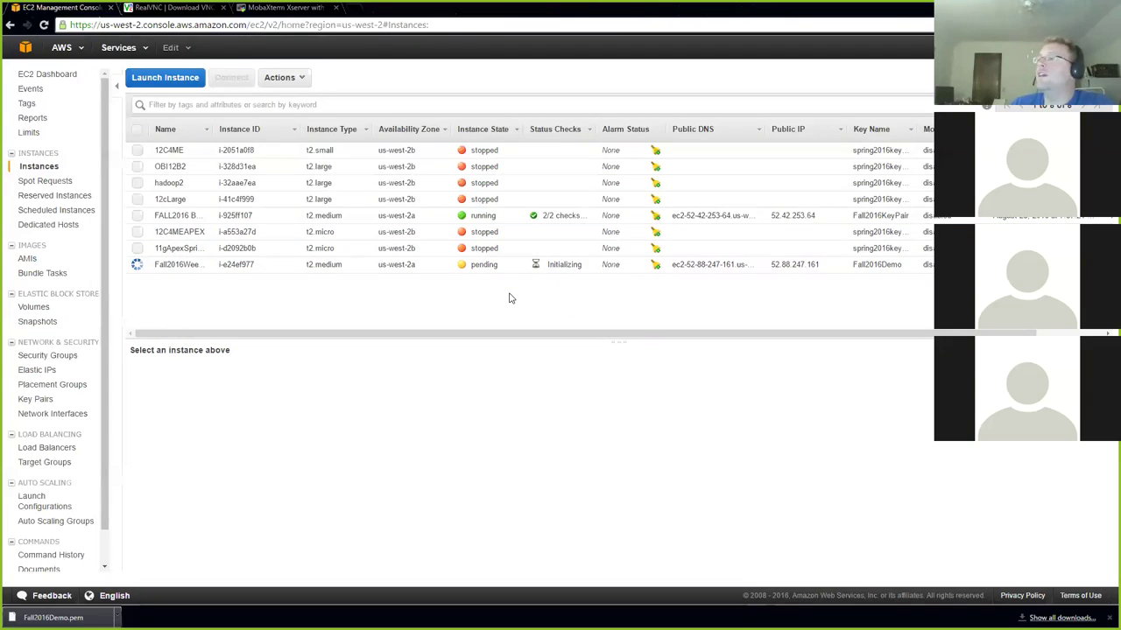
Stop the running FALL2016 BASE instance and confirm the stop
{"action": "left_click", "coordinate": [449, 220]}
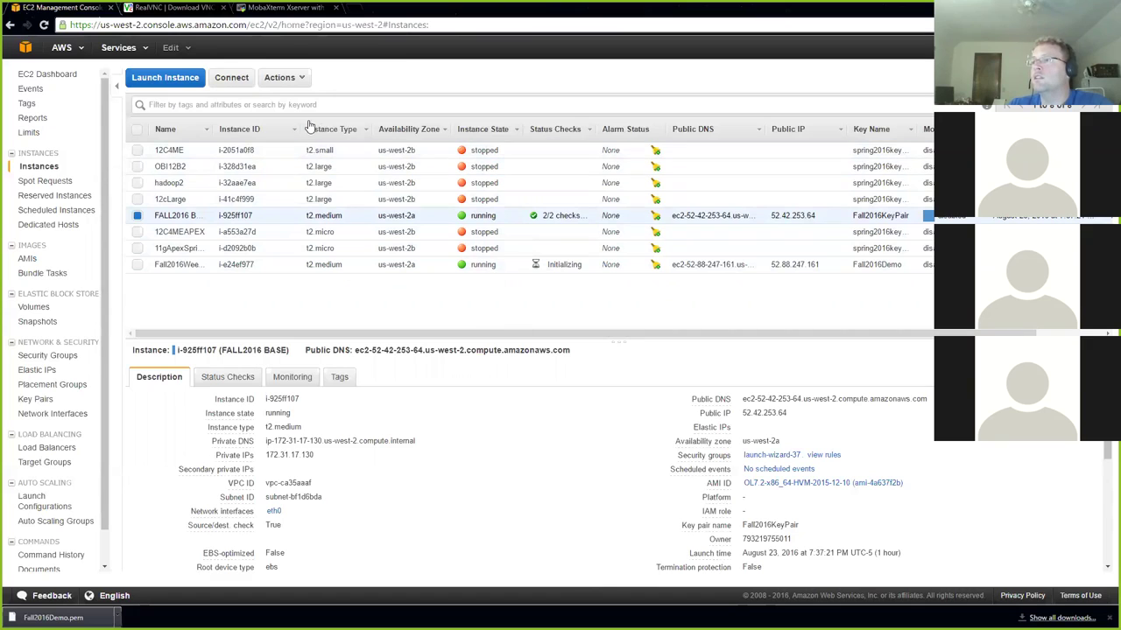
{"action": "left_click", "coordinate": [300, 79]}
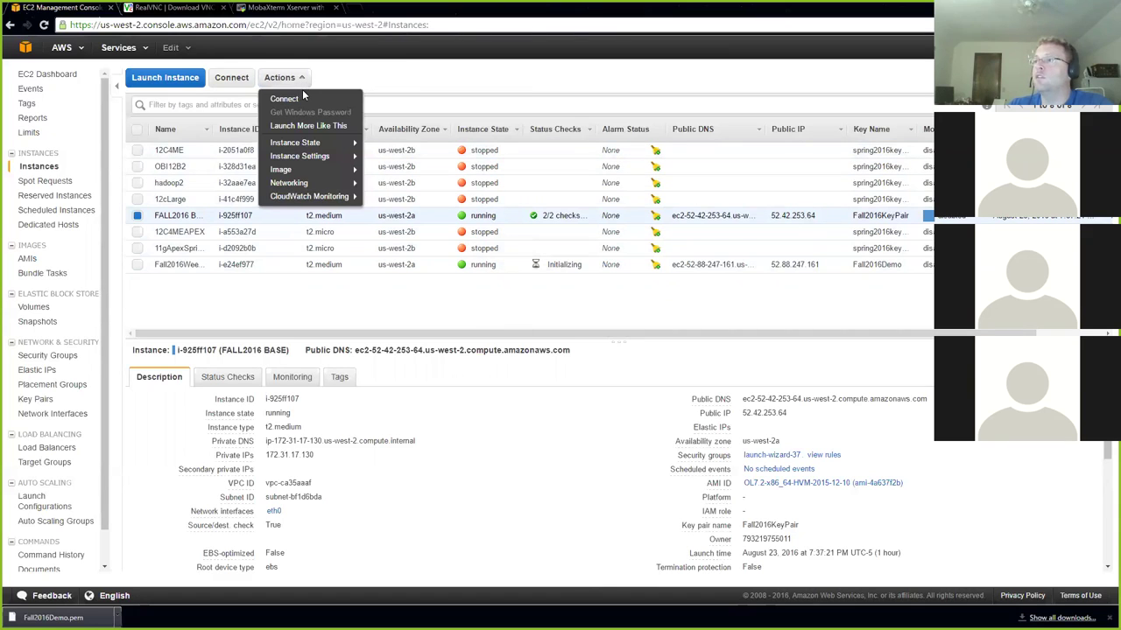
{"action": "left_click", "coordinate": [503, 86]}
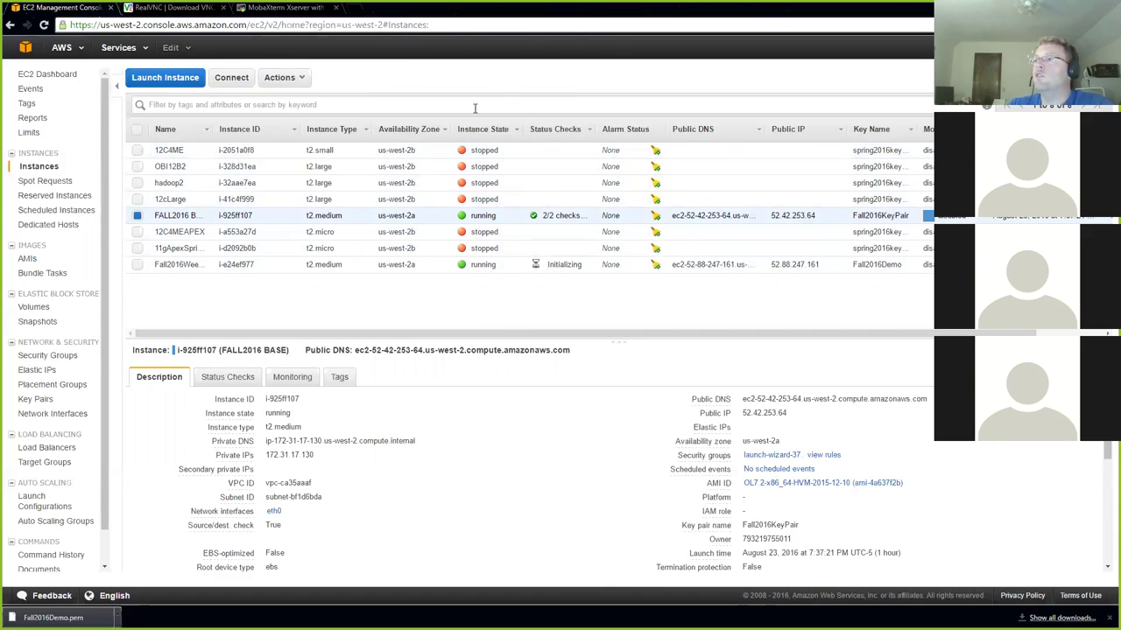
{"action": "left_click", "coordinate": [300, 78]}
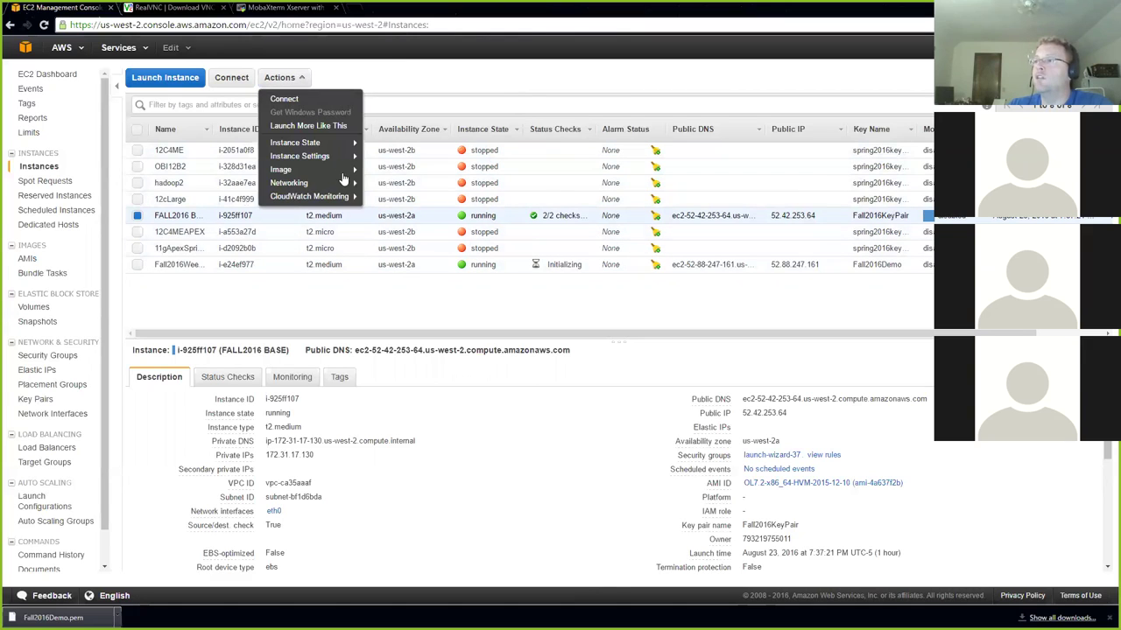
{"action": "mouse_move", "coordinate": [344, 144]}
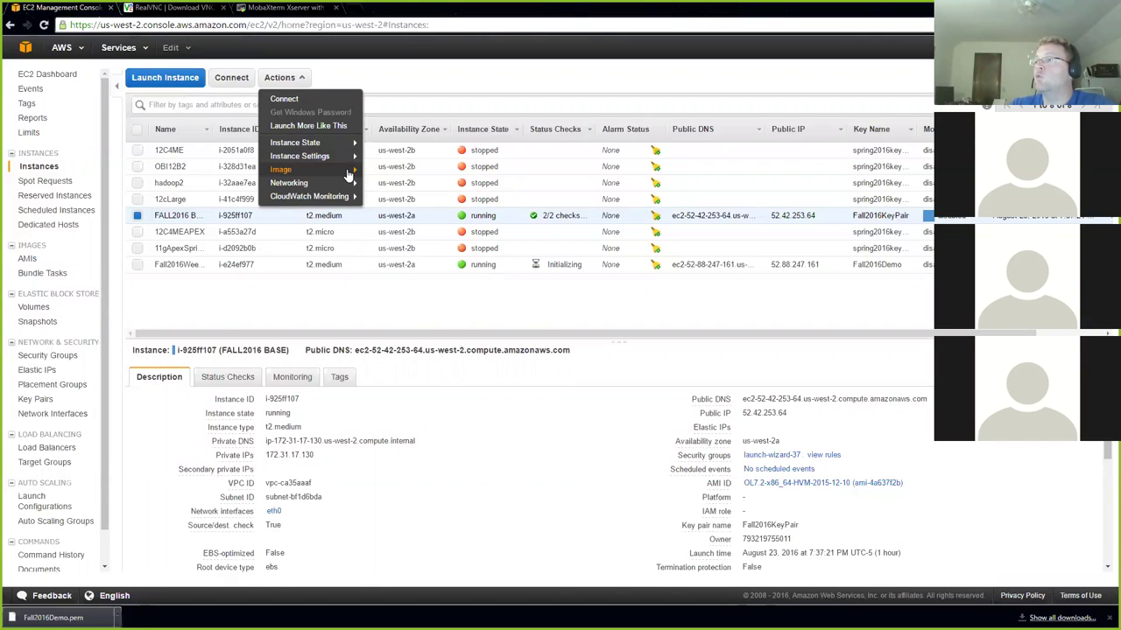
{"action": "mouse_move", "coordinate": [349, 176]}
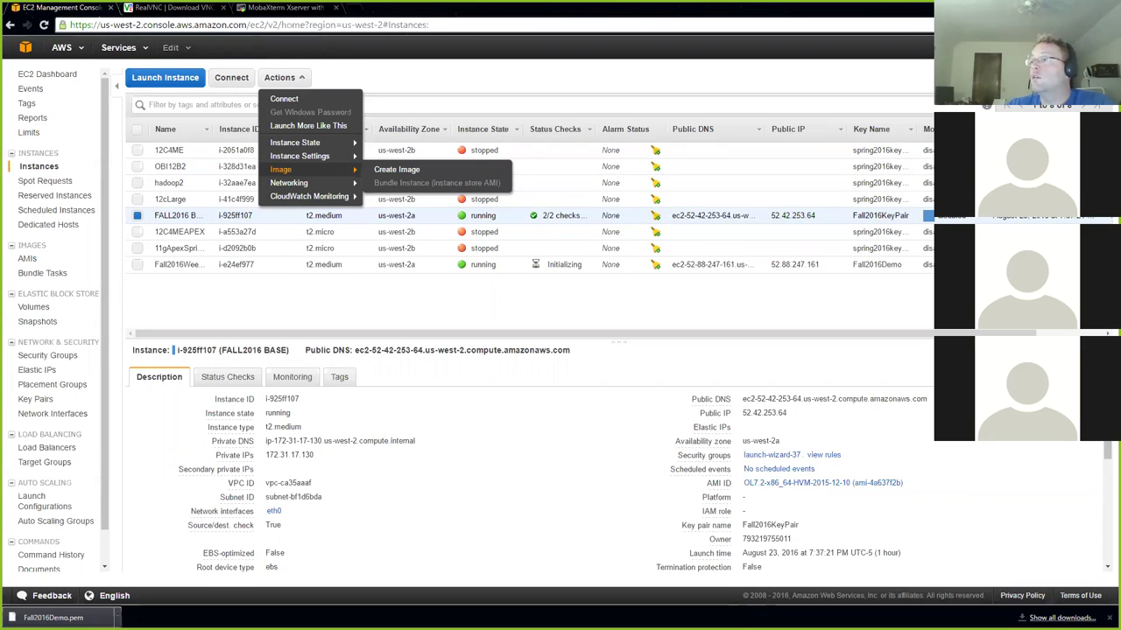
{"action": "mouse_move", "coordinate": [317, 145]}
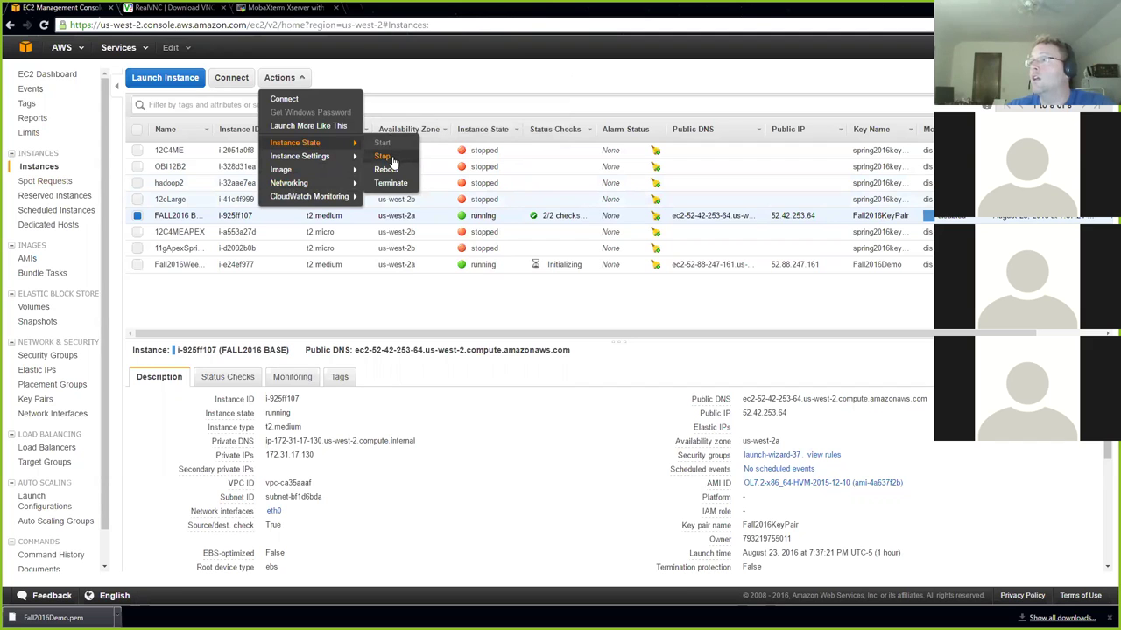
{"action": "left_click", "coordinate": [387, 158]}
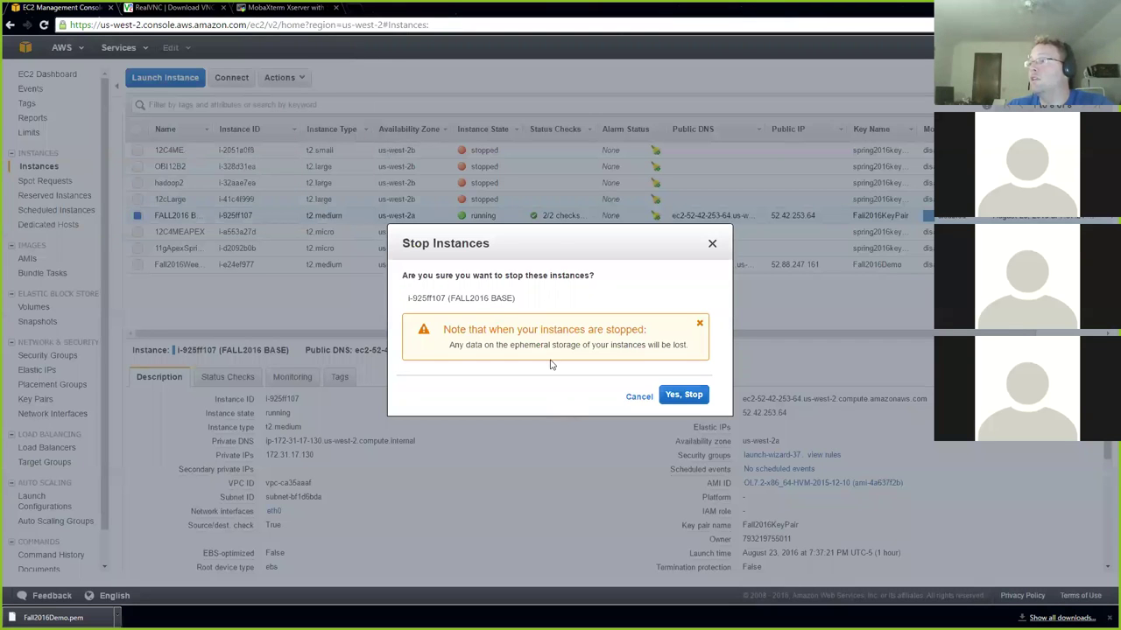
{"action": "left_click", "coordinate": [674, 396]}
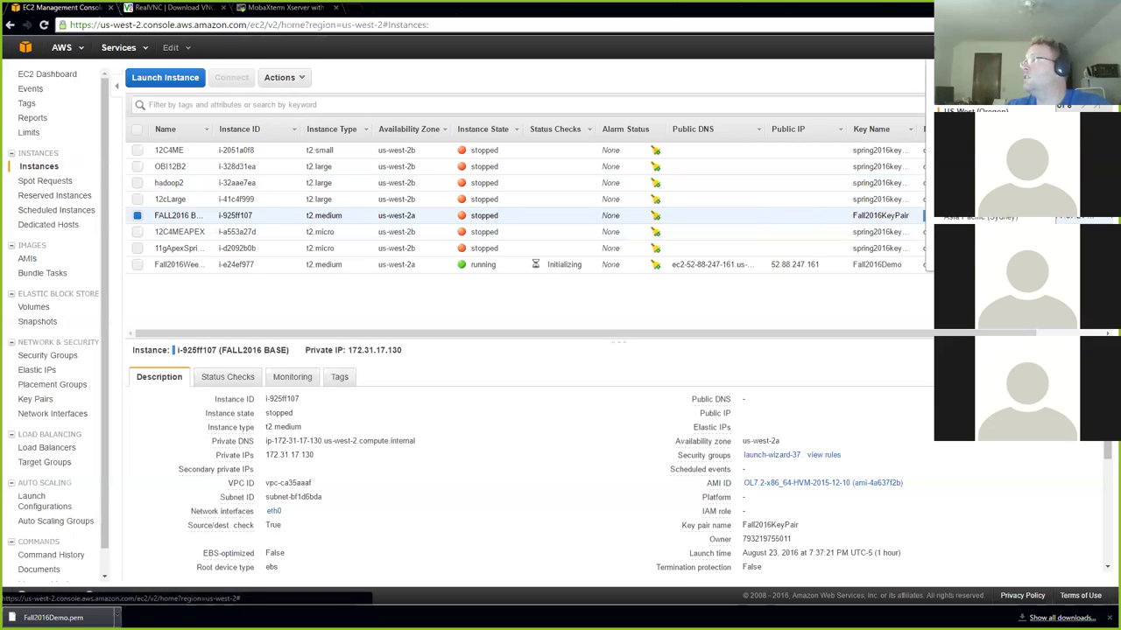
Open the account's Billing & Cost Management dashboard and examine the last-month, month-to-date and forecast spending
{"action": "left_click", "coordinate": [945, 47]}
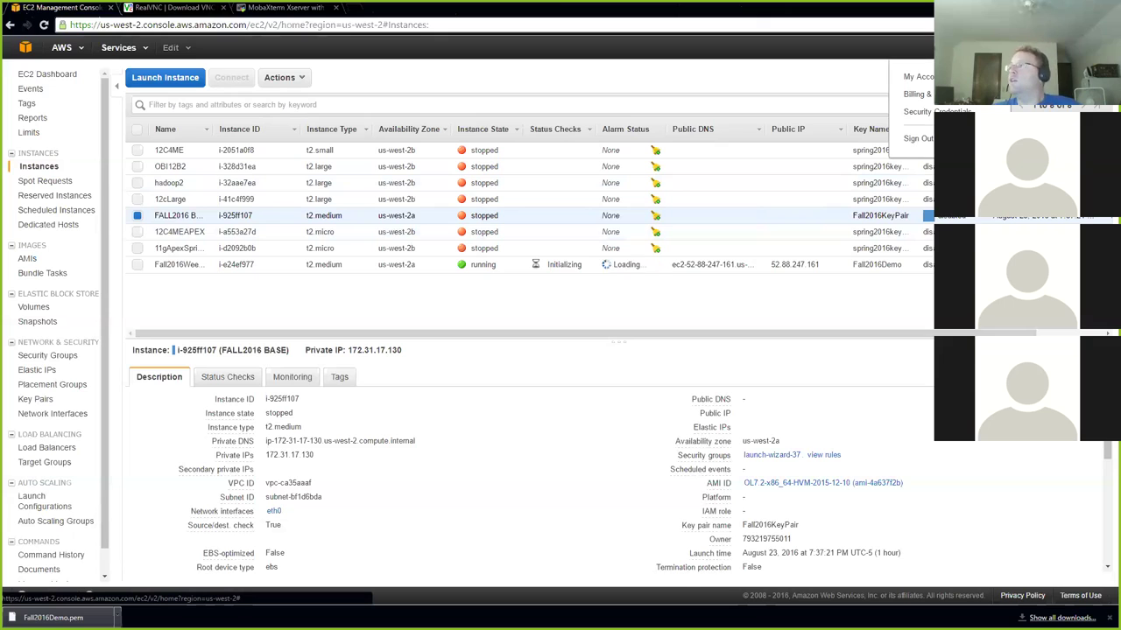
{"action": "left_click", "coordinate": [919, 94]}
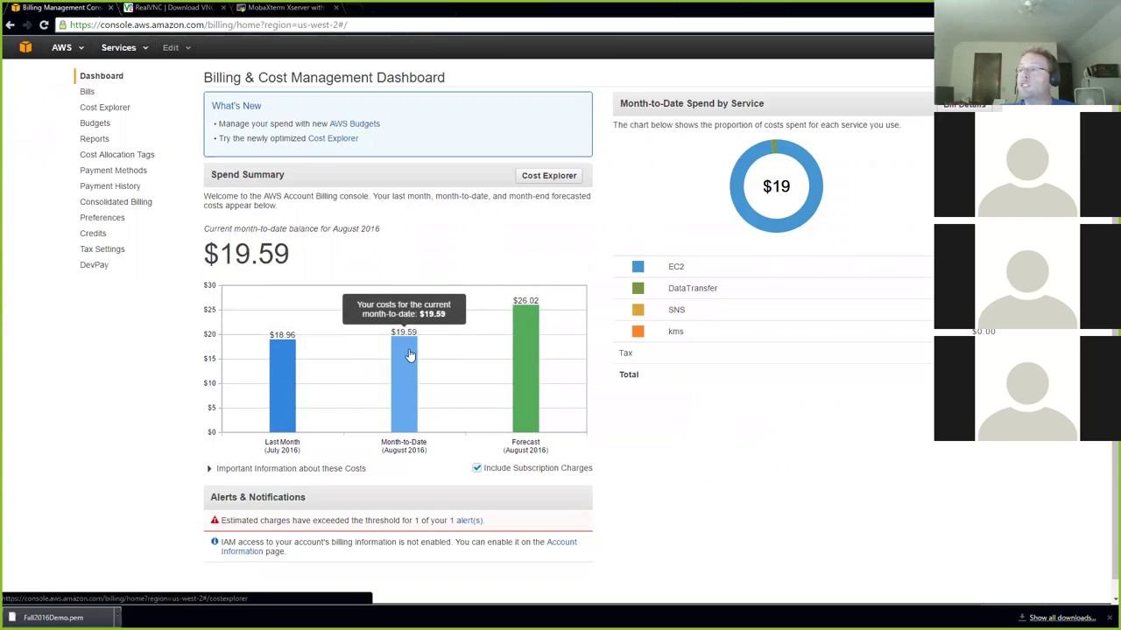
{"action": "mouse_move", "coordinate": [533, 346]}
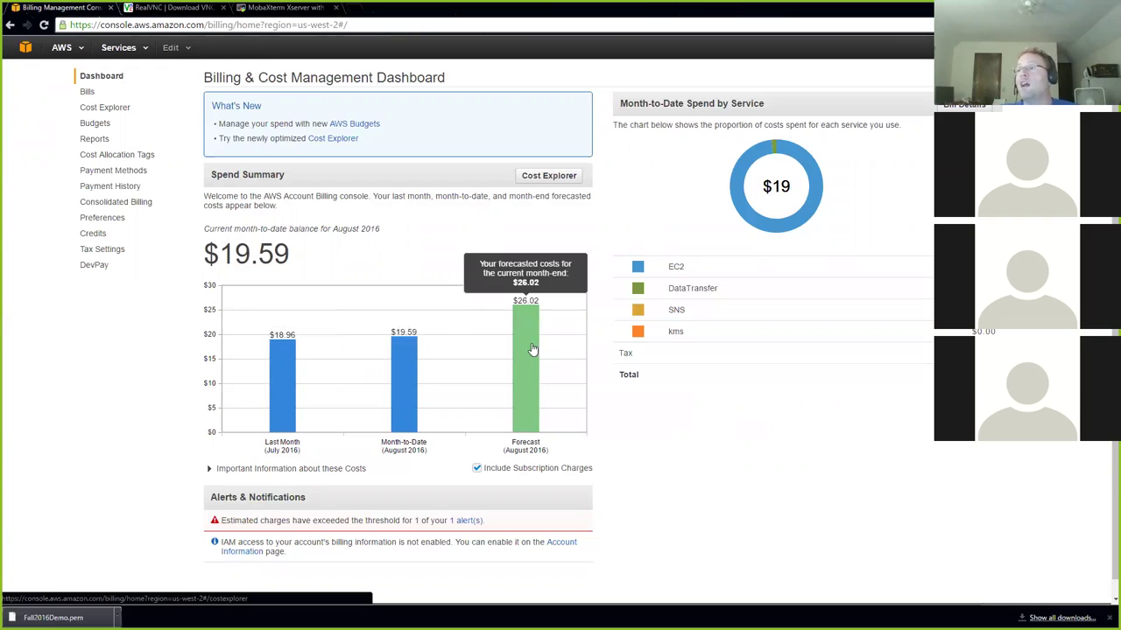
{"action": "mouse_move", "coordinate": [408, 394]}
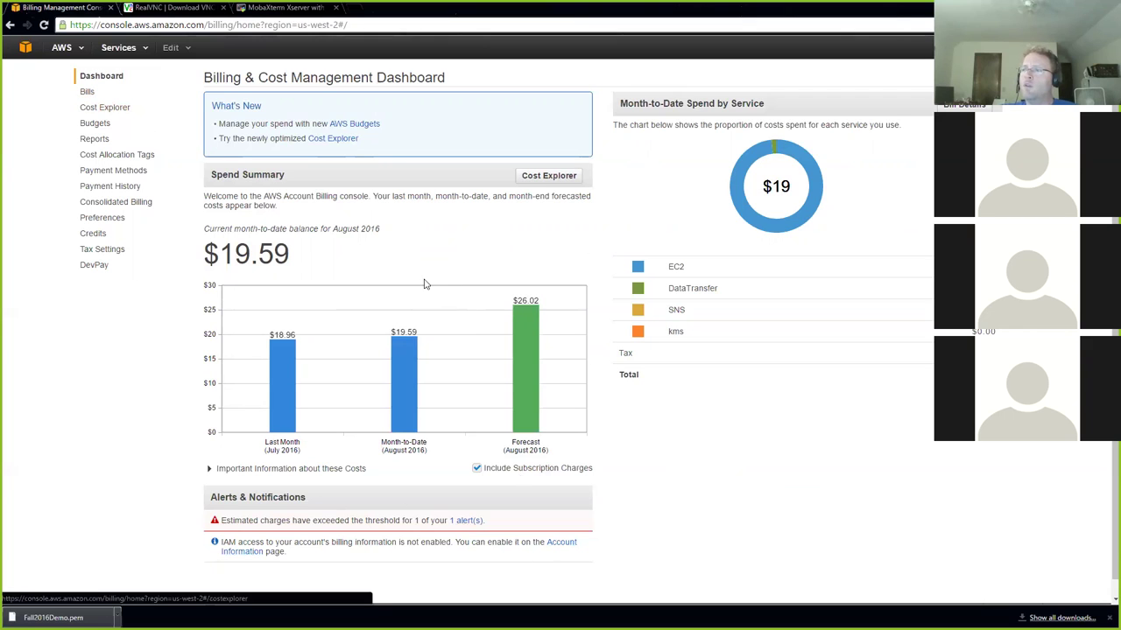
{"action": "mouse_move", "coordinate": [439, 285]}
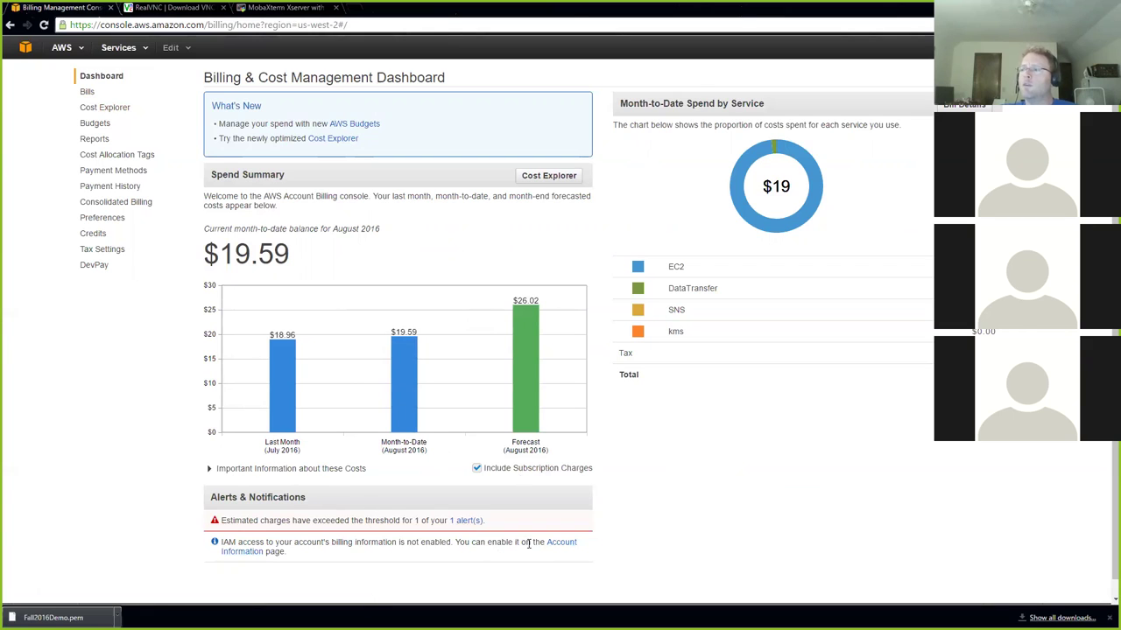
Open the exceeded billing alert and start a new alarm on the total USD EstimatedCharges metric, graphed over the last two weeks
{"action": "left_click", "coordinate": [455, 522]}
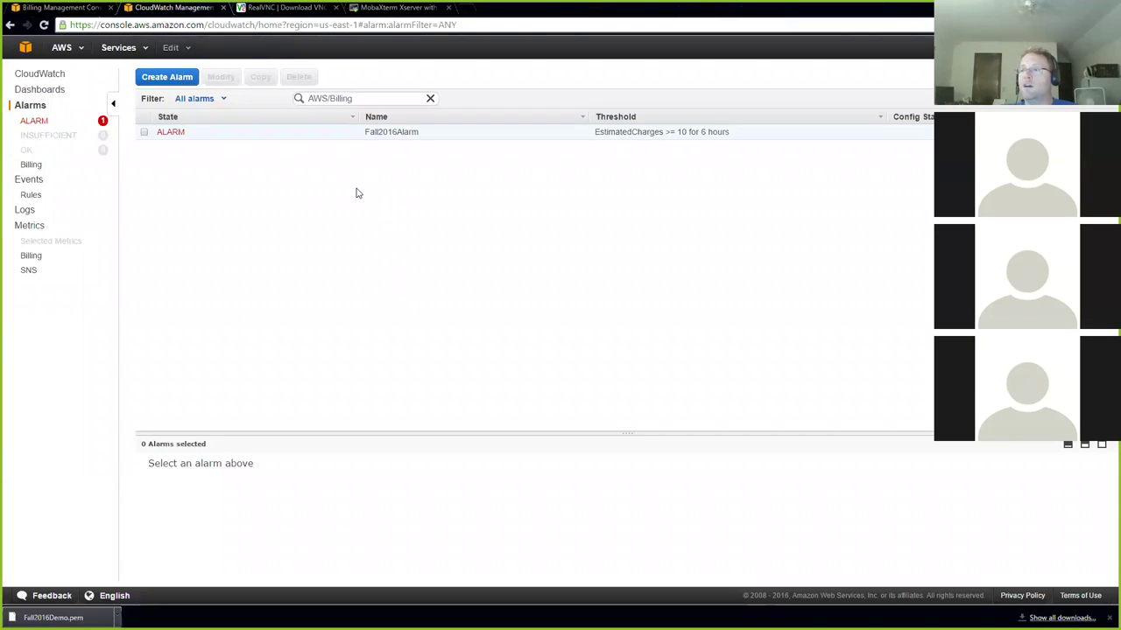
{"action": "left_click", "coordinate": [163, 77]}
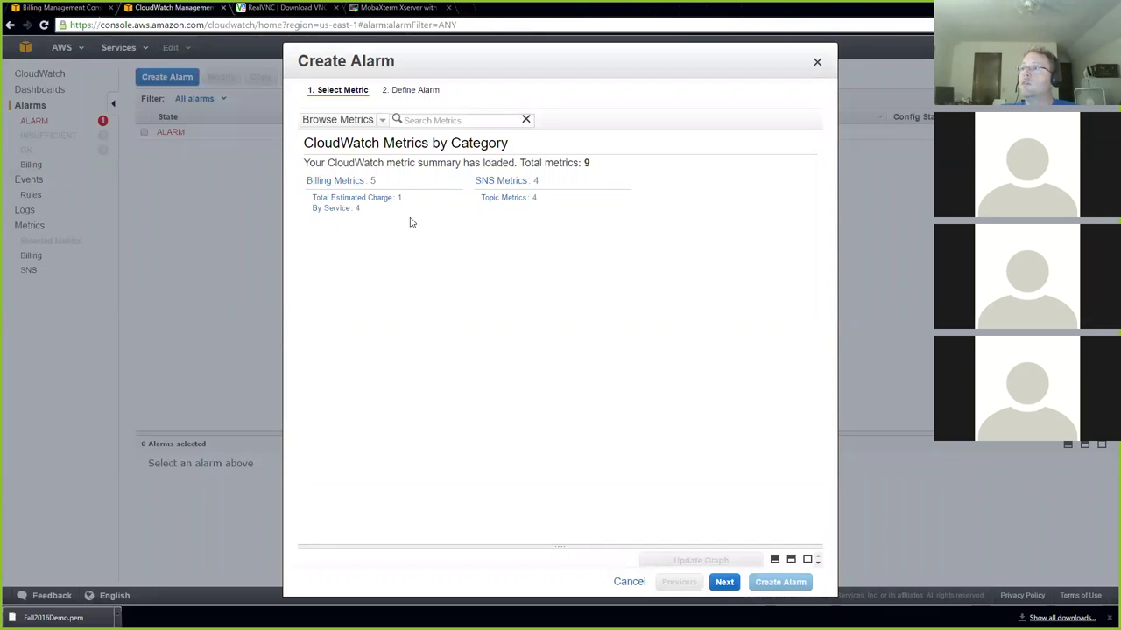
{"action": "left_click", "coordinate": [357, 201]}
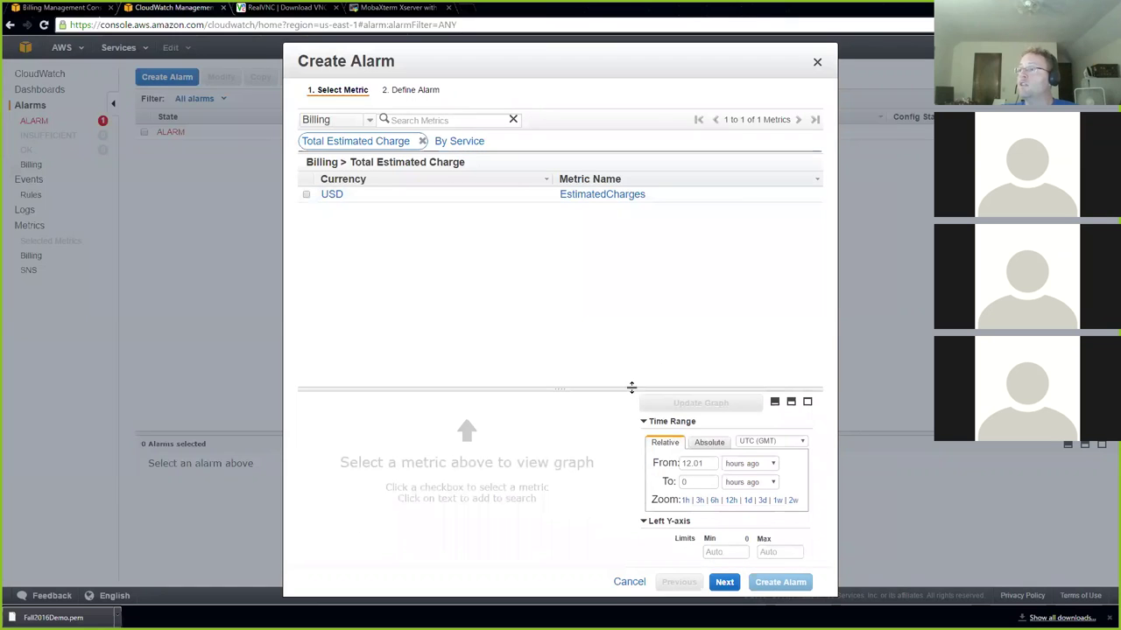
{"action": "left_click_drag", "start_coordinate": [592, 388], "coordinate": [596, 263]}
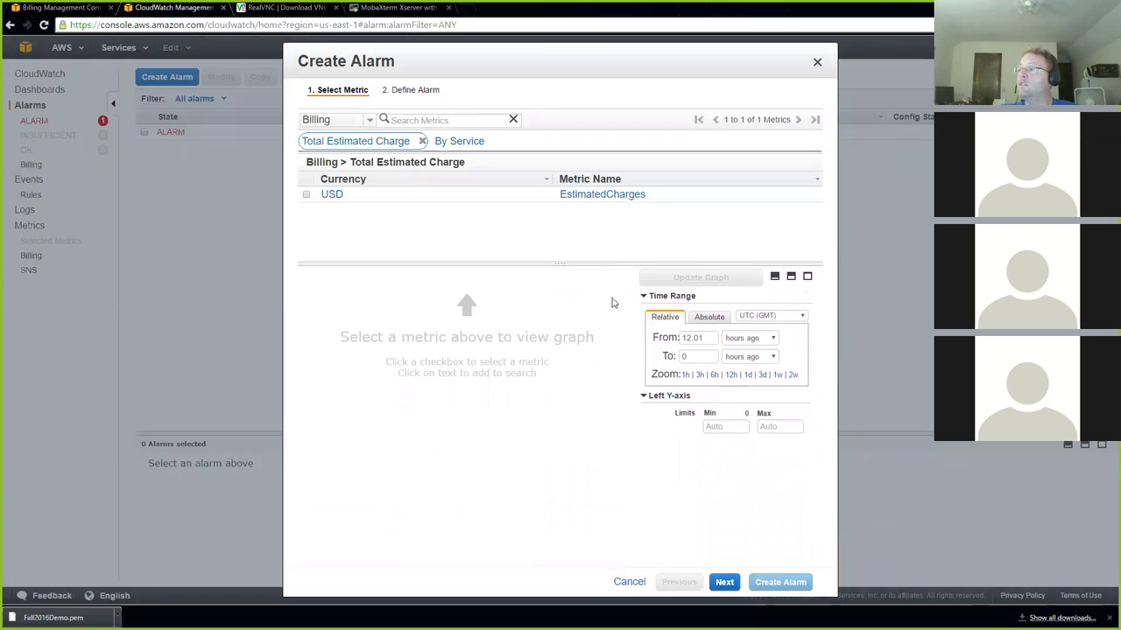
{"action": "left_click", "coordinate": [792, 375]}
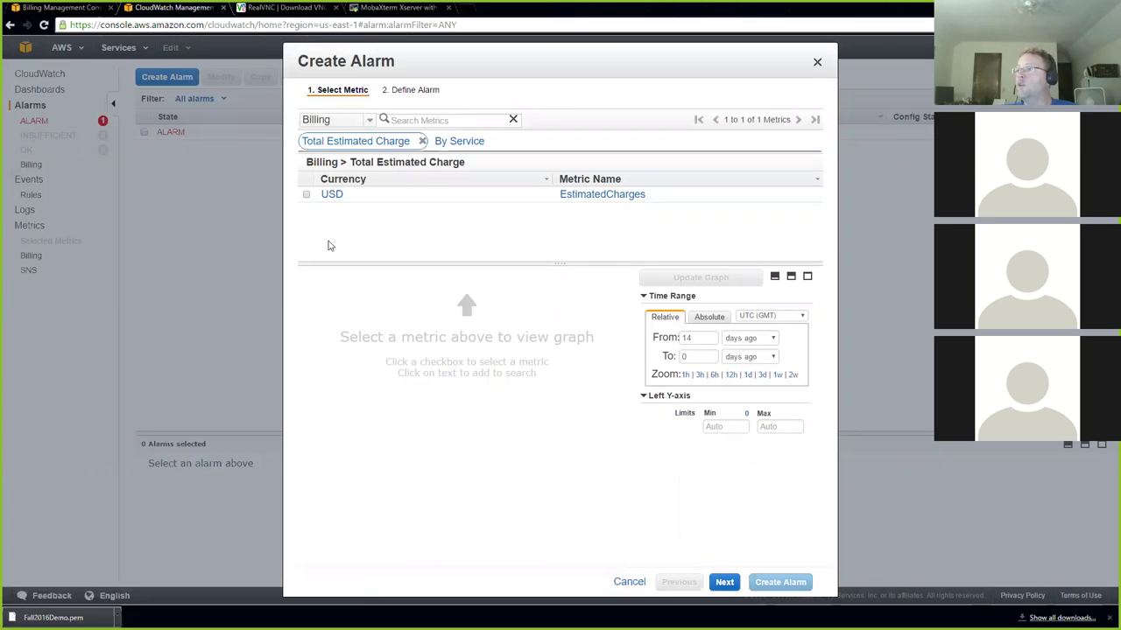
{"action": "left_click", "coordinate": [307, 194]}
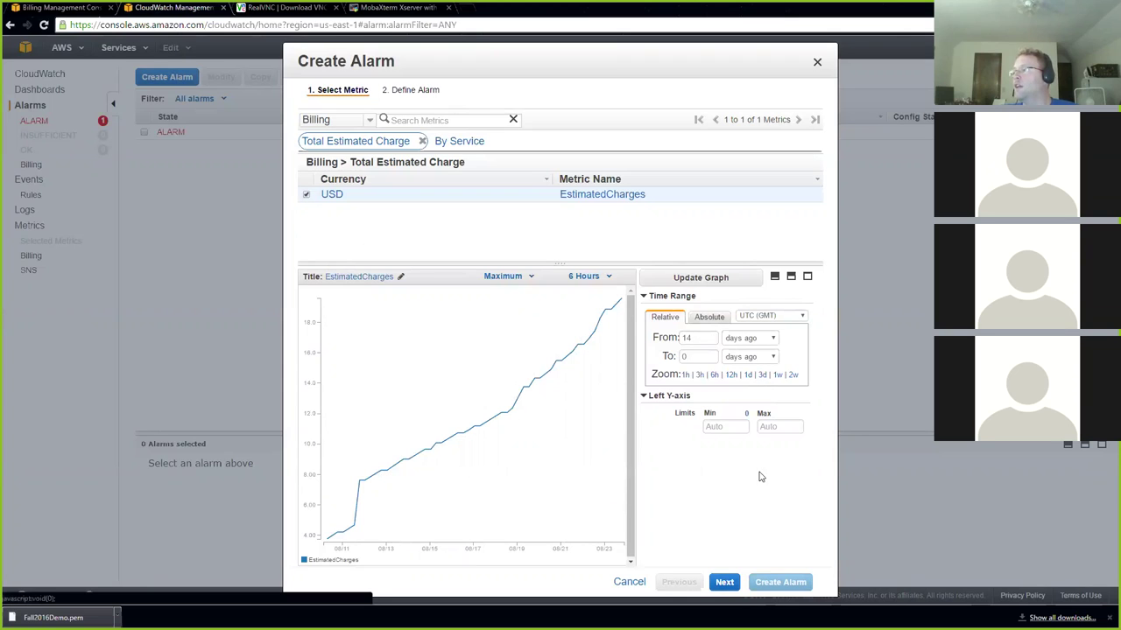
{"action": "left_click", "coordinate": [723, 584]}
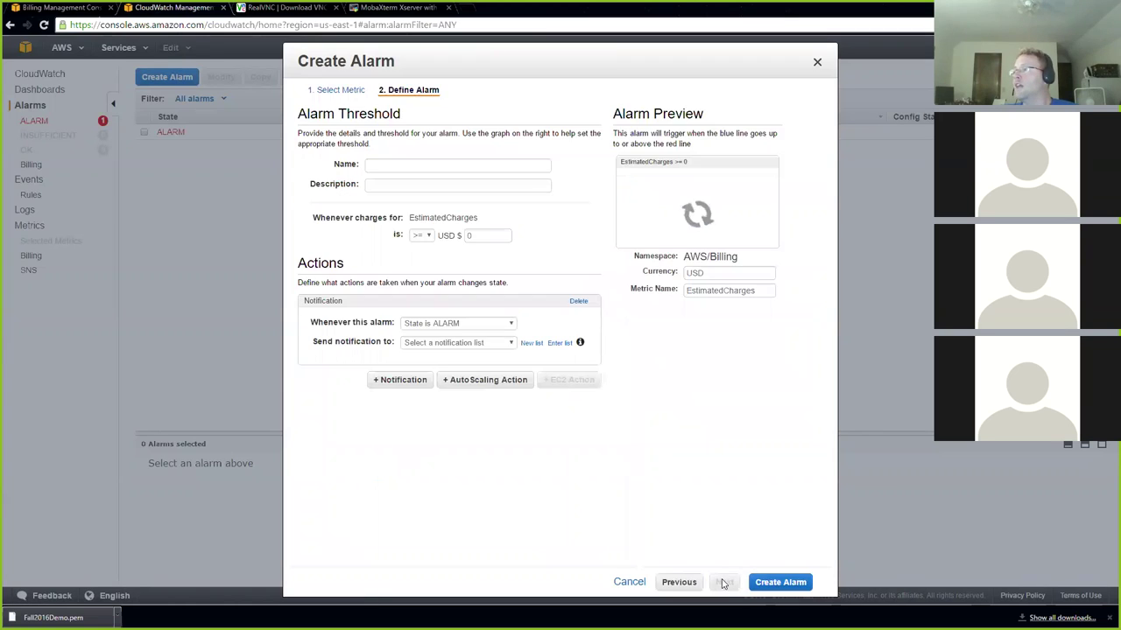
Create the alarm as FallDemoAlarm, triggering at estimated charges >= USD 10 and notifying the NotifyMe list in the ALARM state
{"action": "left_click", "coordinate": [430, 167]}
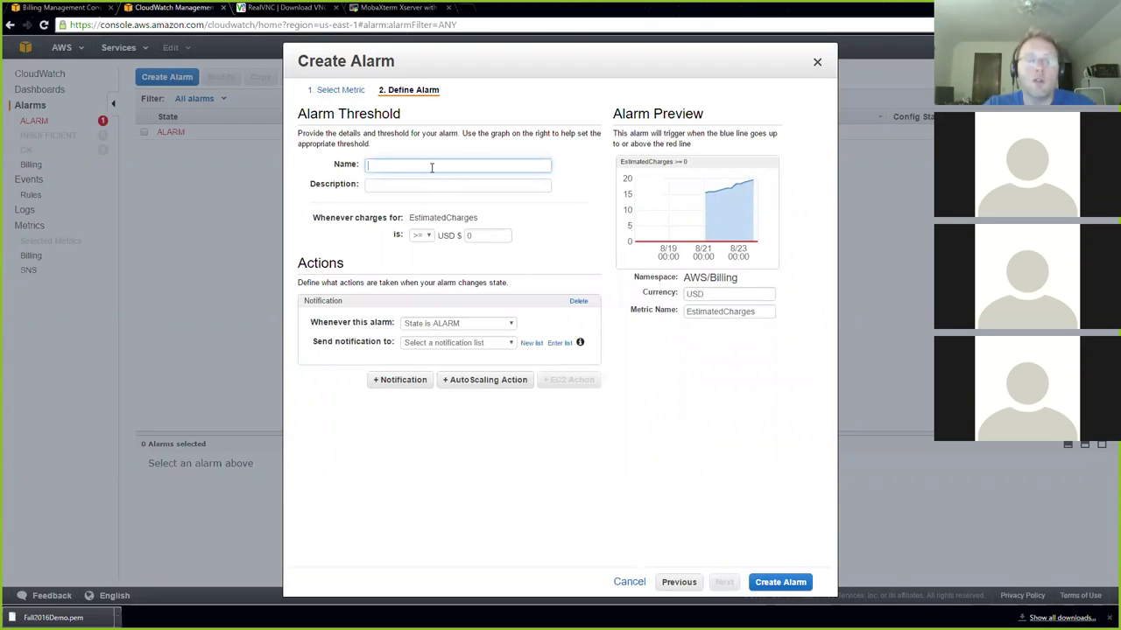
{"action": "type", "text": "FallDemoAlarm"}
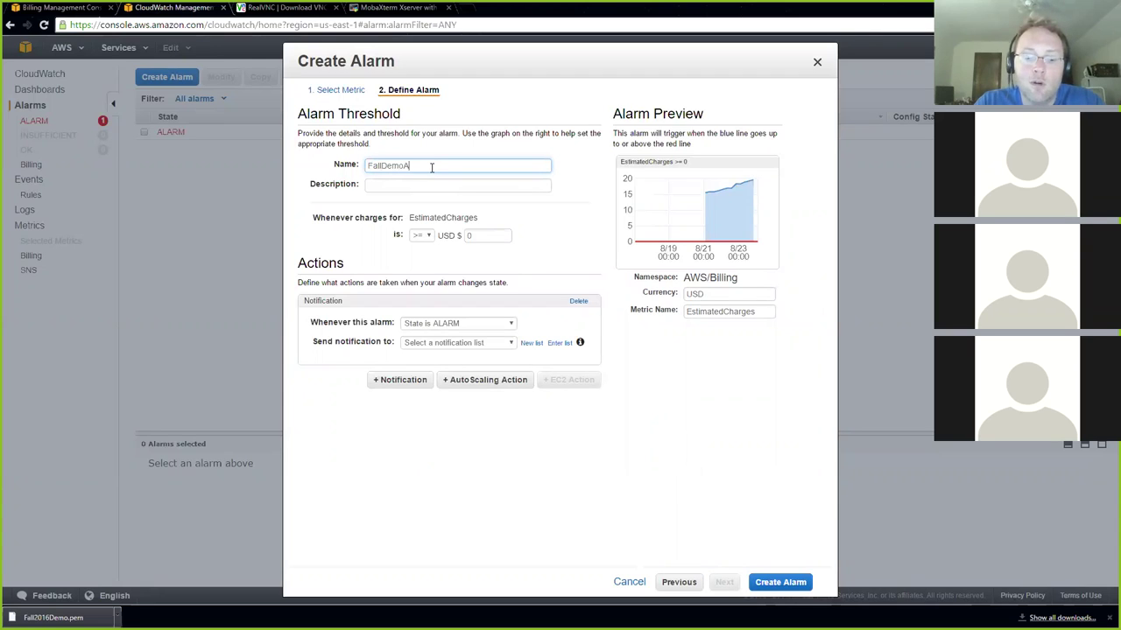
{"action": "left_click", "coordinate": [466, 236]}
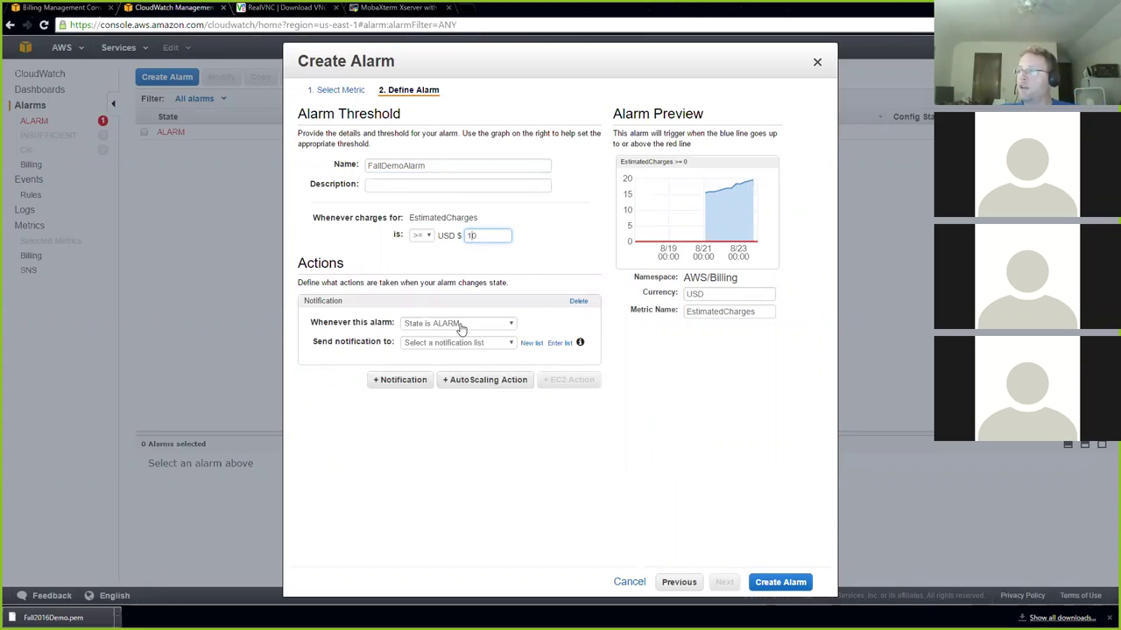
{"action": "left_click", "coordinate": [513, 343]}
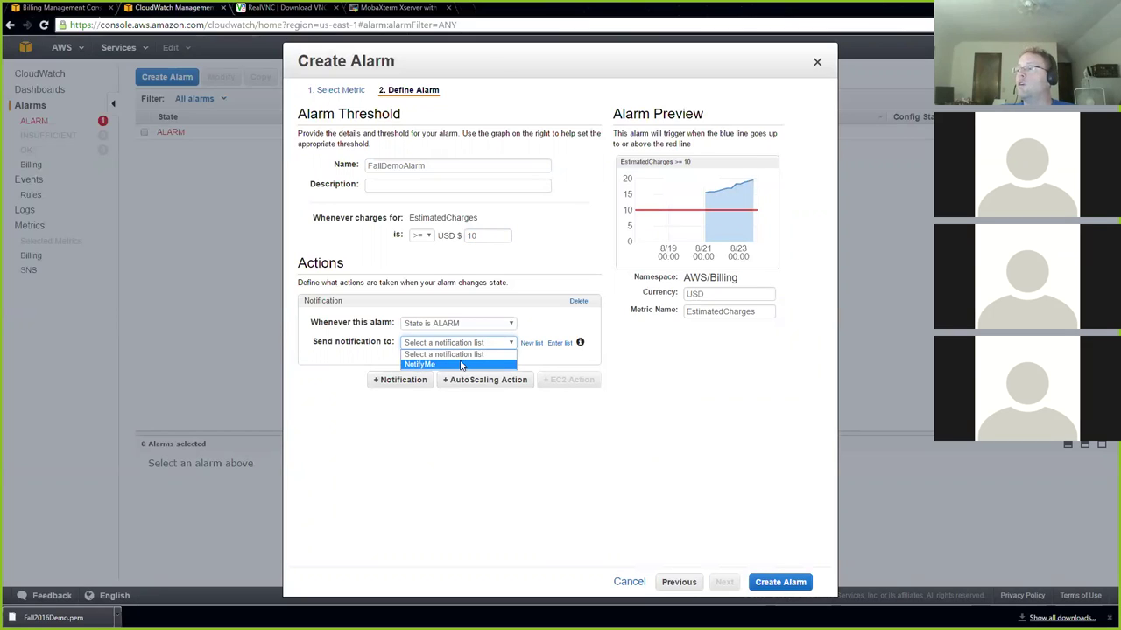
{"action": "left_click", "coordinate": [418, 365]}
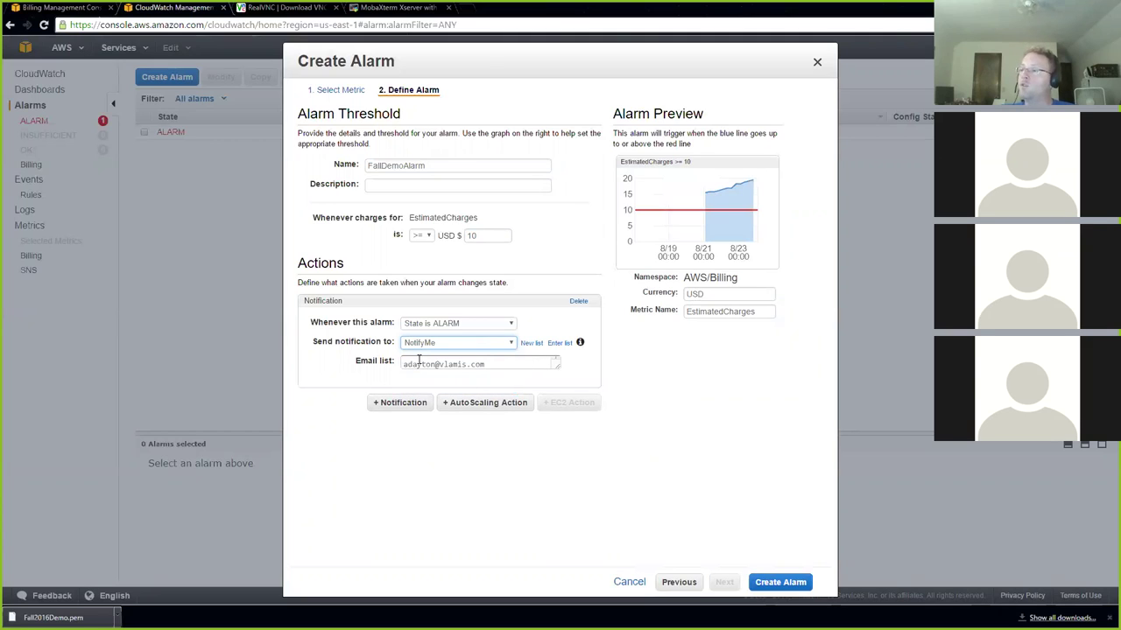
{"action": "left_click_drag", "start_coordinate": [486, 365], "coordinate": [391, 376]}
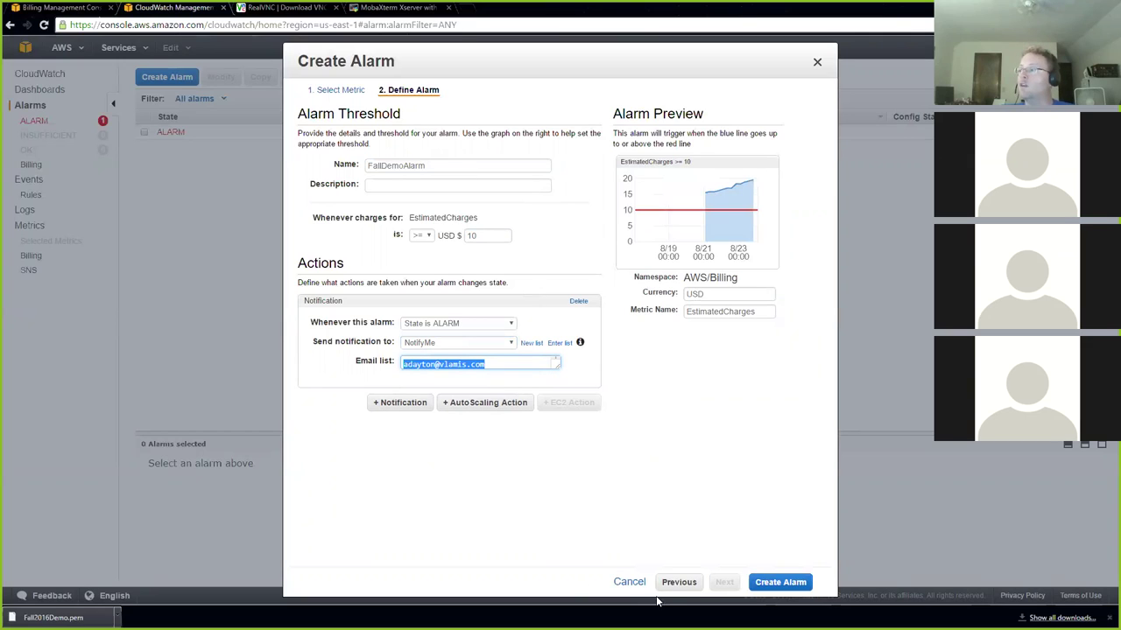
{"action": "left_click", "coordinate": [790, 585]}
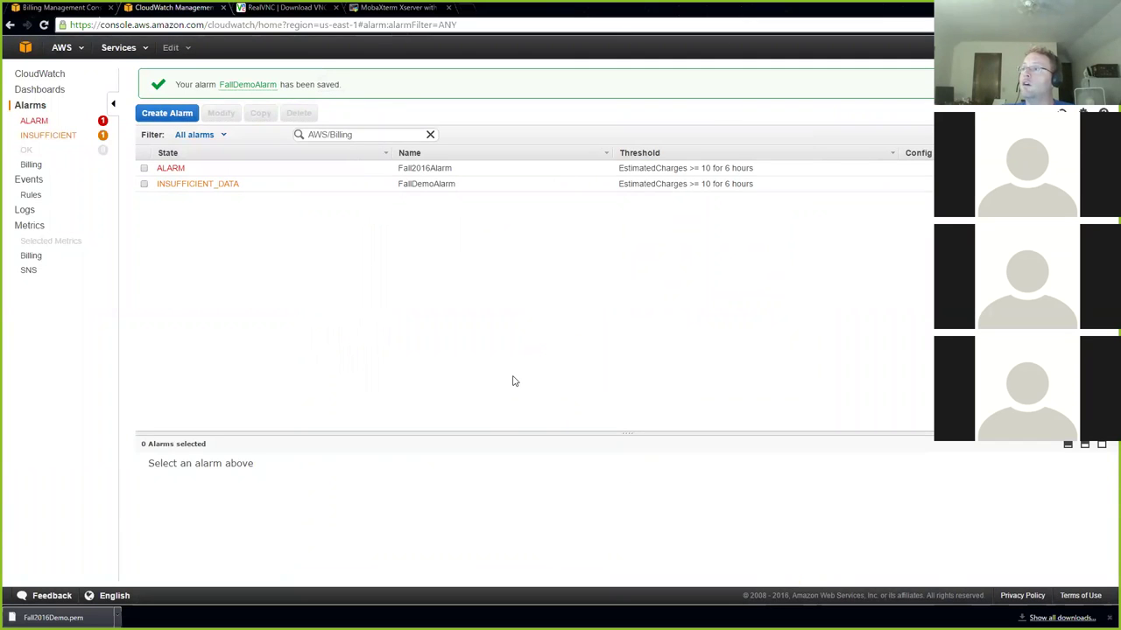
Examine FallDemoAlarm's details and open its EstimatedCharges metric graph in an enlarged view
{"action": "left_click", "coordinate": [197, 185]}
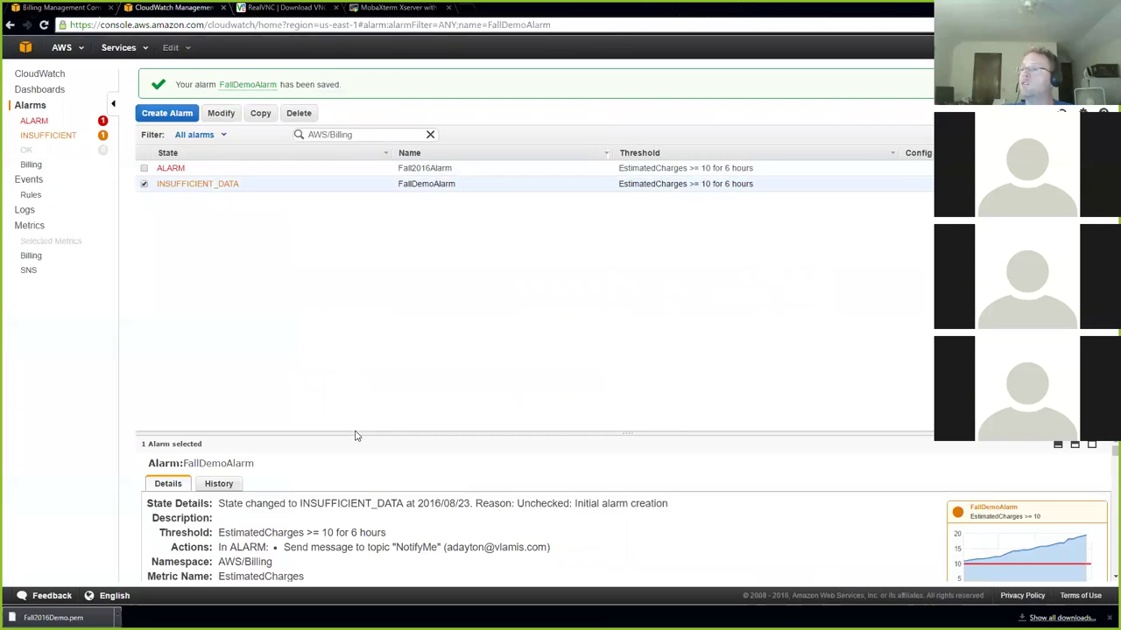
{"action": "left_click_drag", "start_coordinate": [352, 429], "coordinate": [364, 275]}
{"action": "left_click", "coordinate": [963, 385]}
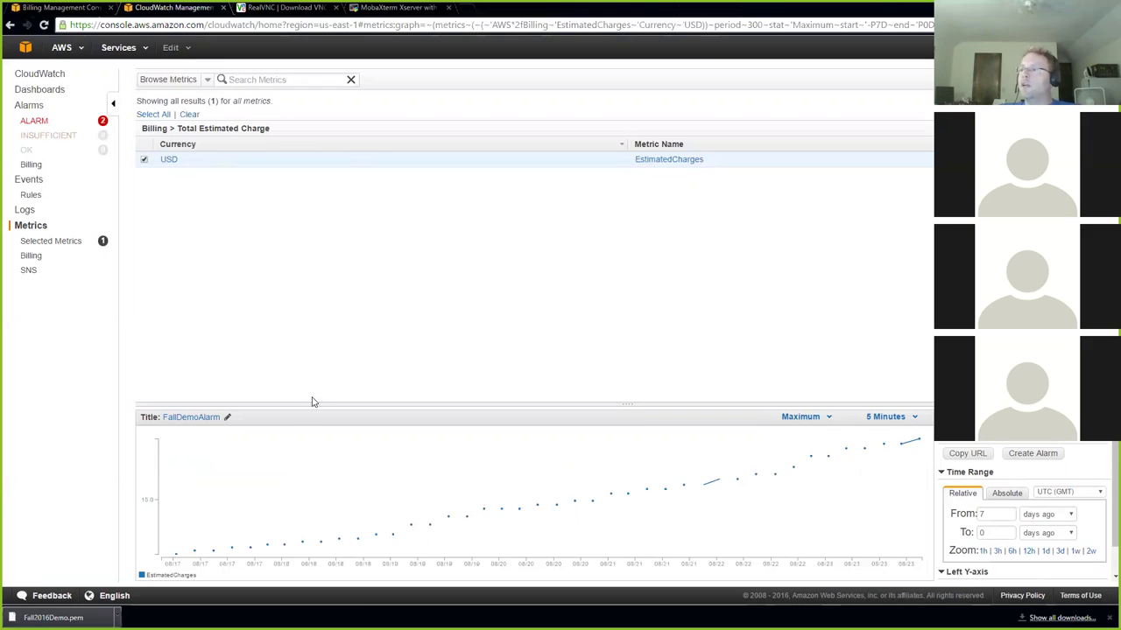
{"action": "left_click_drag", "start_coordinate": [310, 403], "coordinate": [337, 242]}
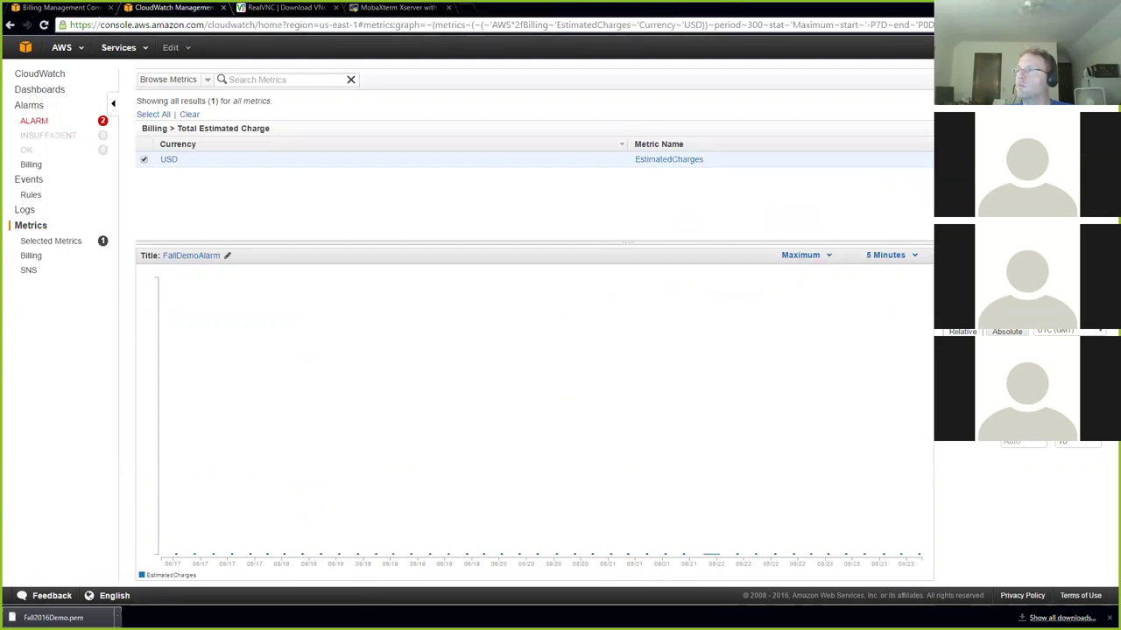
{"action": "left_click", "coordinate": [903, 460]}
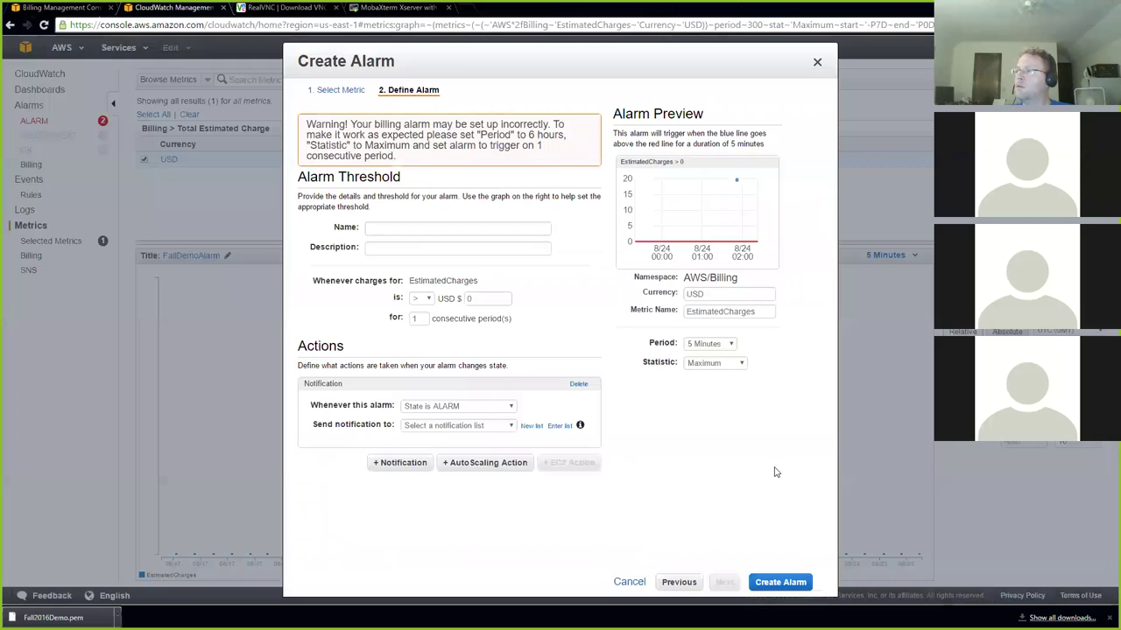
{"action": "left_click", "coordinate": [470, 297]}
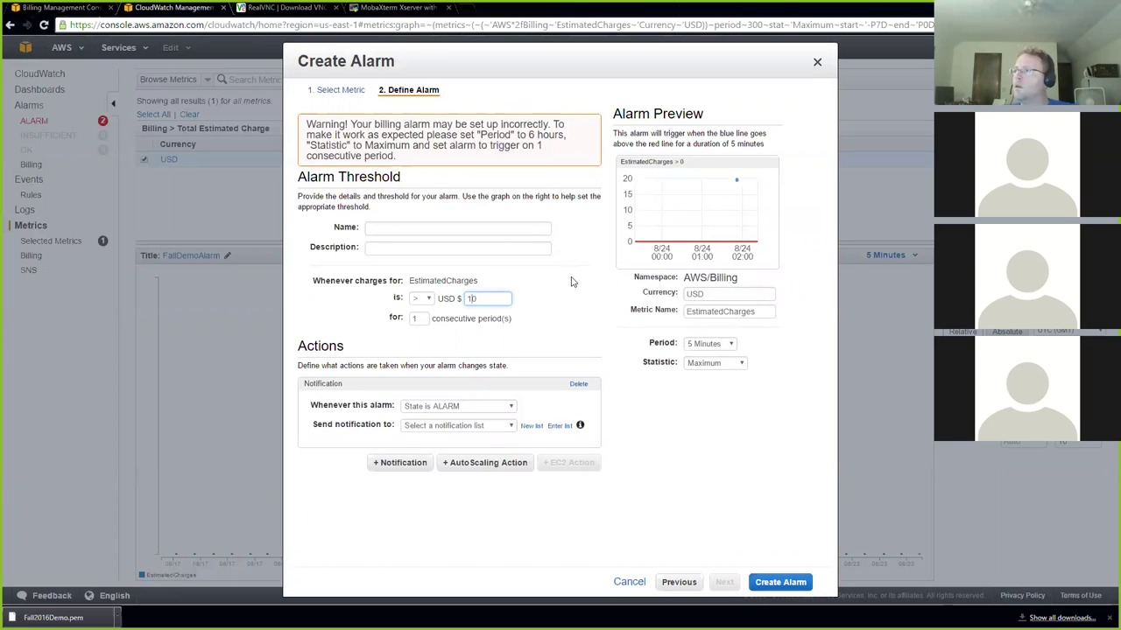
{"action": "left_click", "coordinate": [709, 345]}
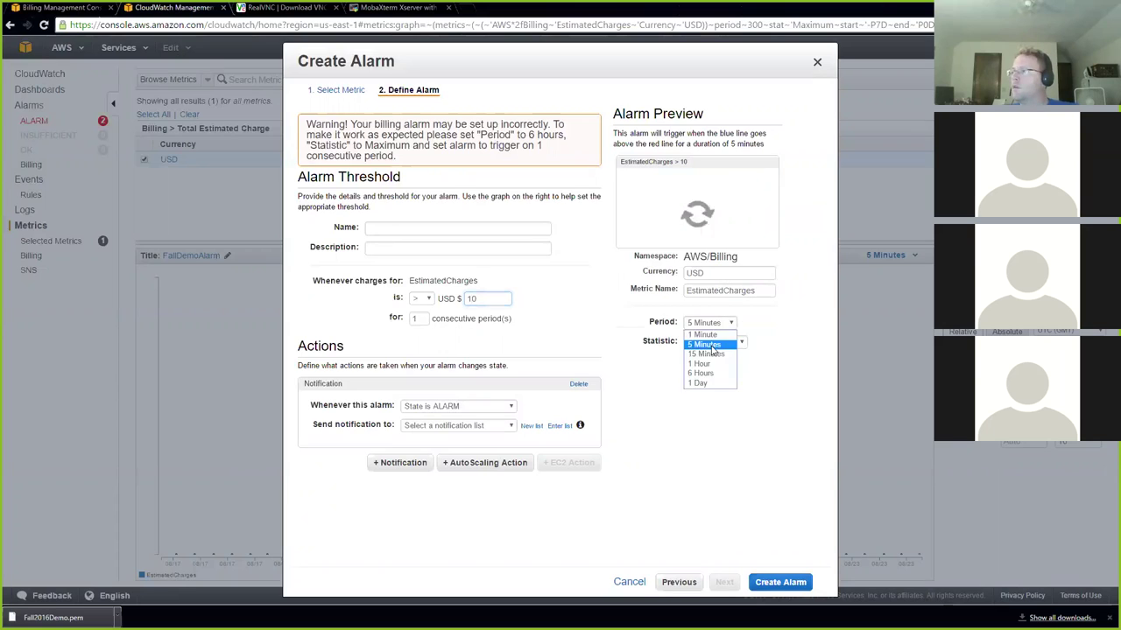
{"action": "left_click", "coordinate": [709, 406]}
{"action": "left_click", "coordinate": [743, 365]}
{"action": "left_click", "coordinate": [744, 368]}
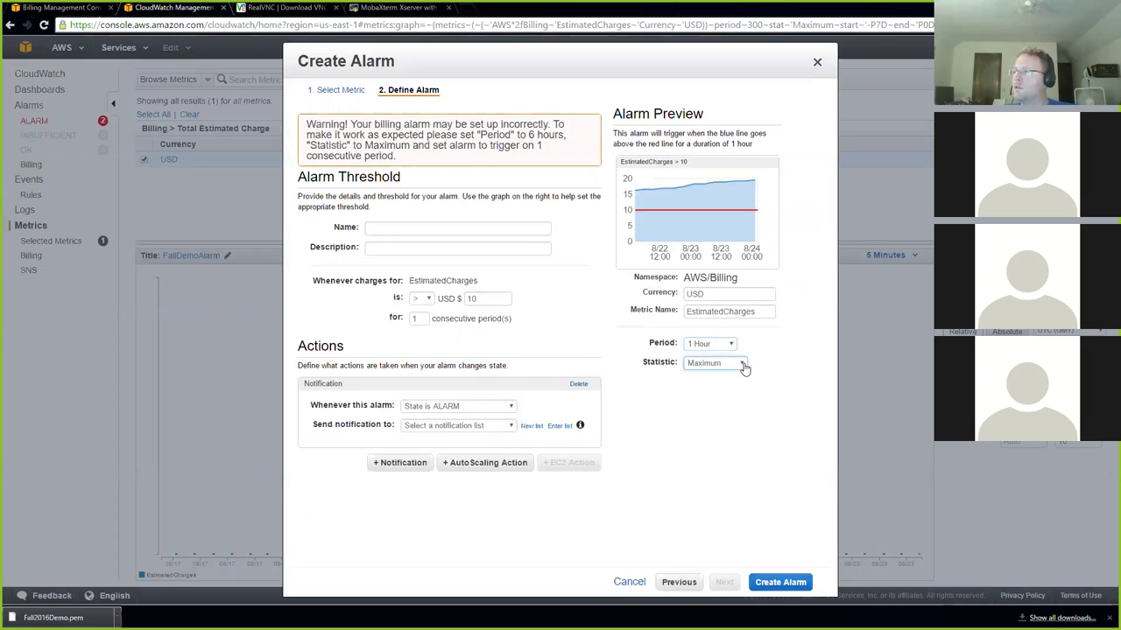
{"action": "left_click", "coordinate": [501, 428]}
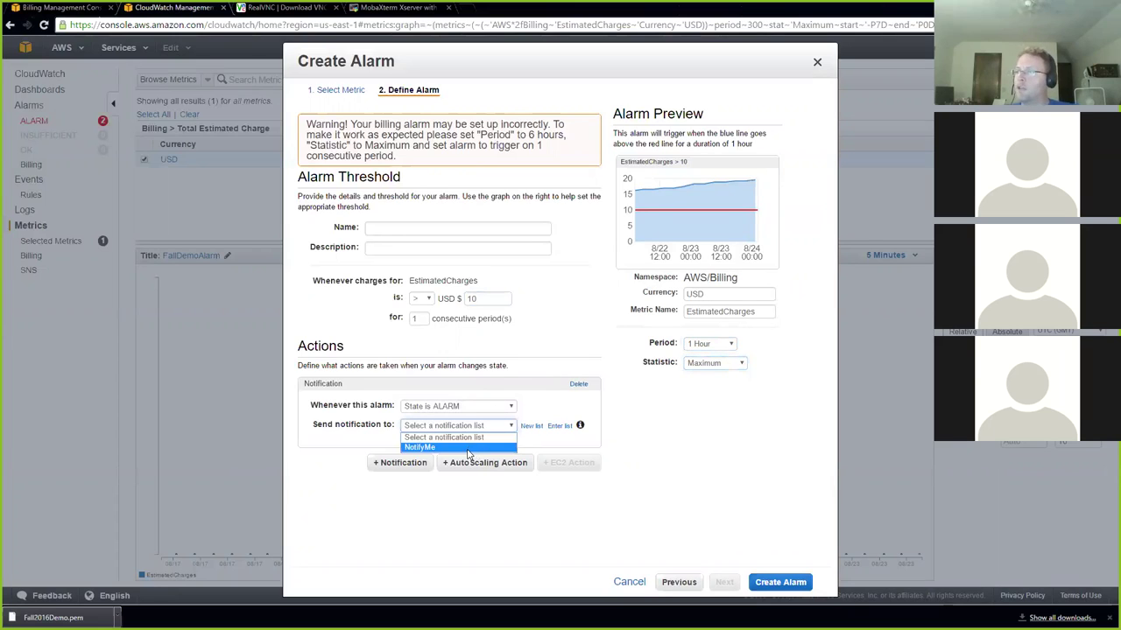
{"action": "left_click", "coordinate": [469, 449]}
{"action": "left_click", "coordinate": [793, 583]}
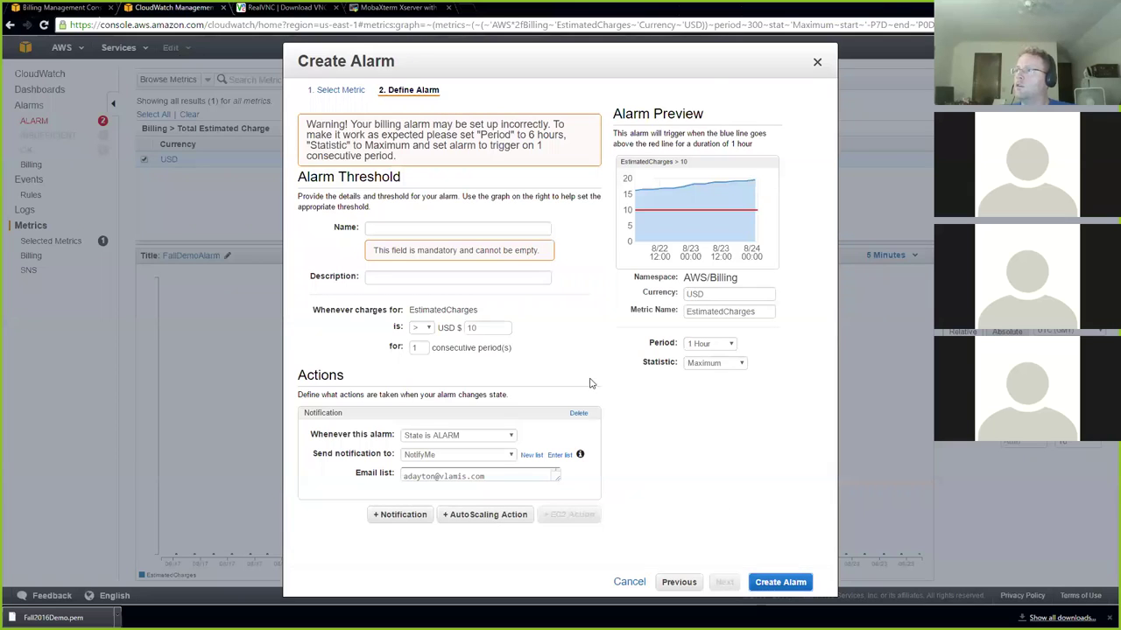
{"action": "triple_click", "coordinate": [816, 67]}
{"action": "left_click", "coordinate": [628, 582]}
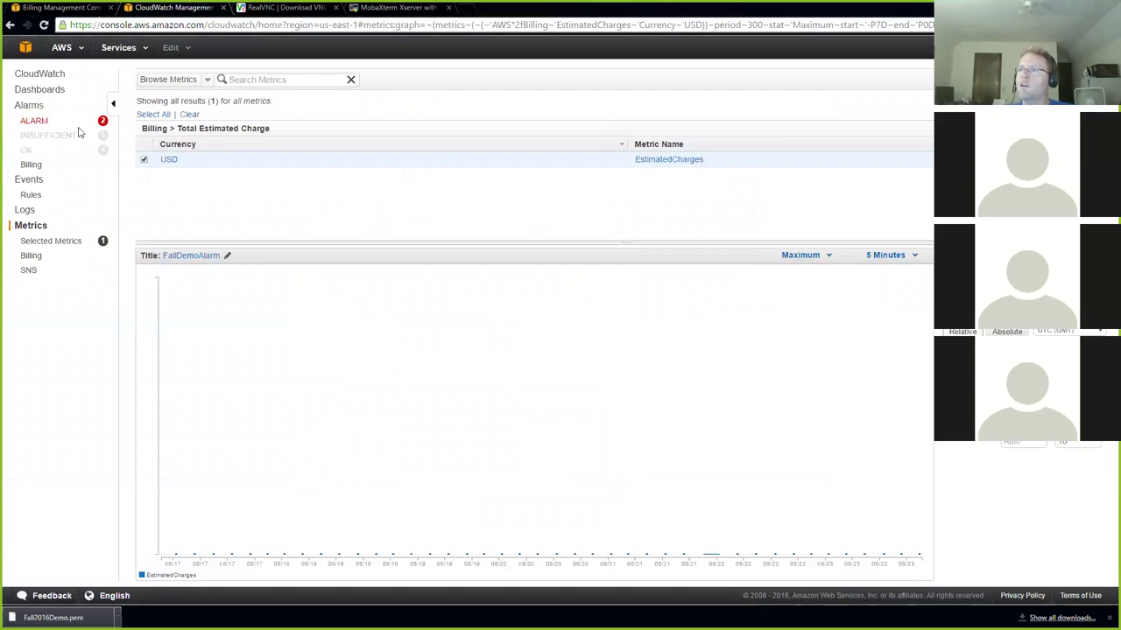
List the alarms in the ALARM state and examine Fall2016Alarm's threshold, notification action, statistic and period
{"action": "left_click", "coordinate": [35, 121]}
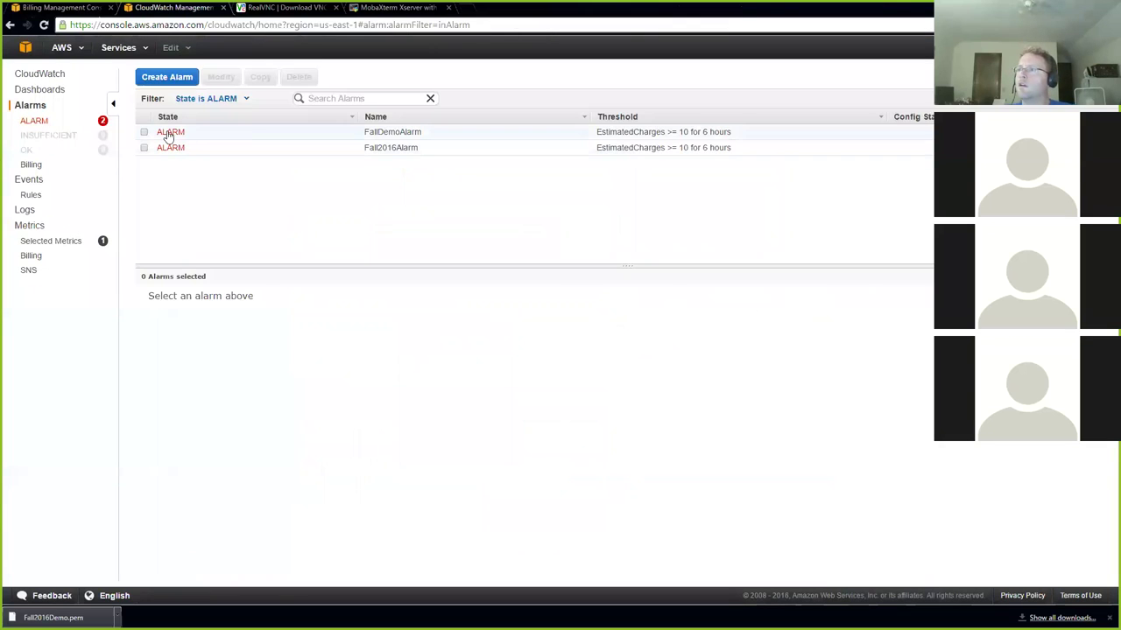
{"action": "left_click", "coordinate": [172, 152]}
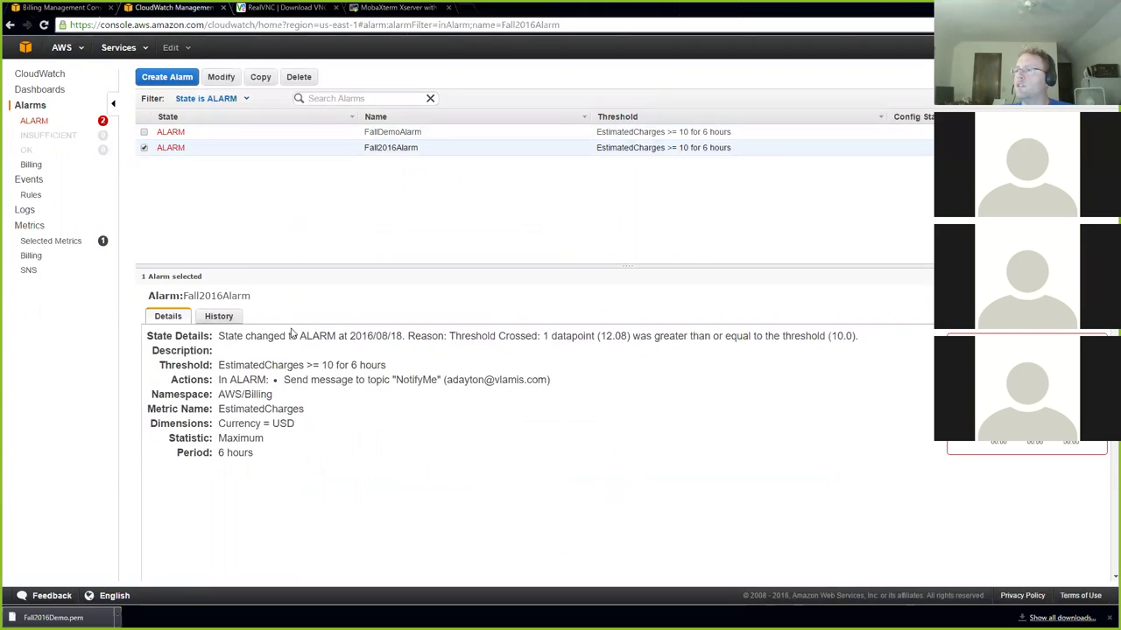
{"action": "left_click_drag", "start_coordinate": [388, 368], "coordinate": [224, 366]}
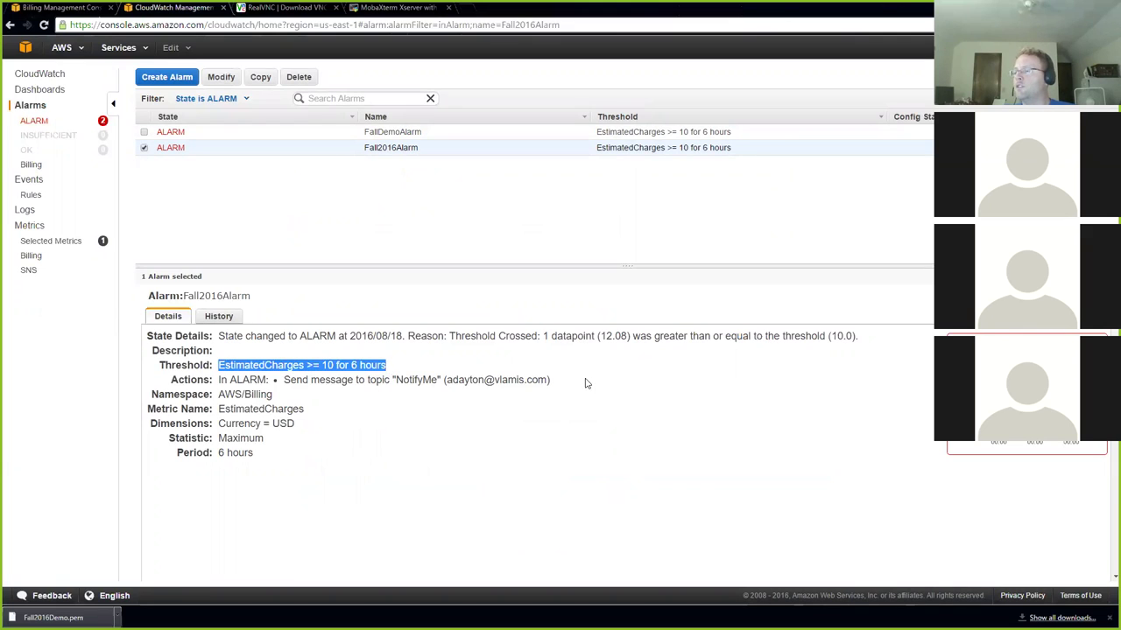
{"action": "left_click_drag", "start_coordinate": [551, 385], "coordinate": [318, 402]}
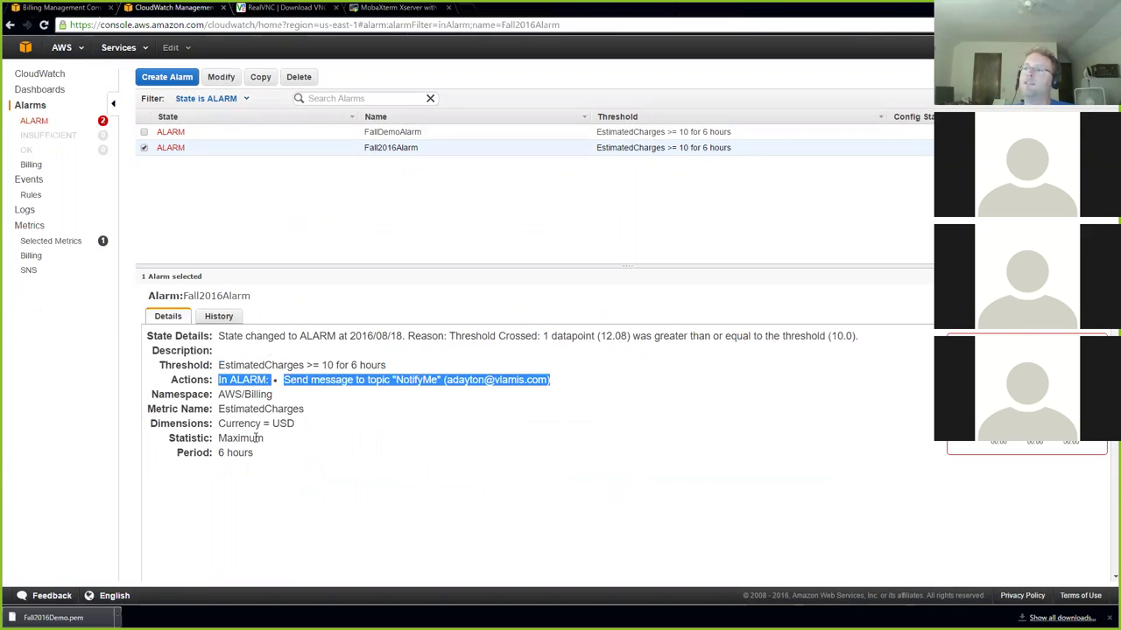
{"action": "left_click_drag", "start_coordinate": [260, 462], "coordinate": [152, 432]}
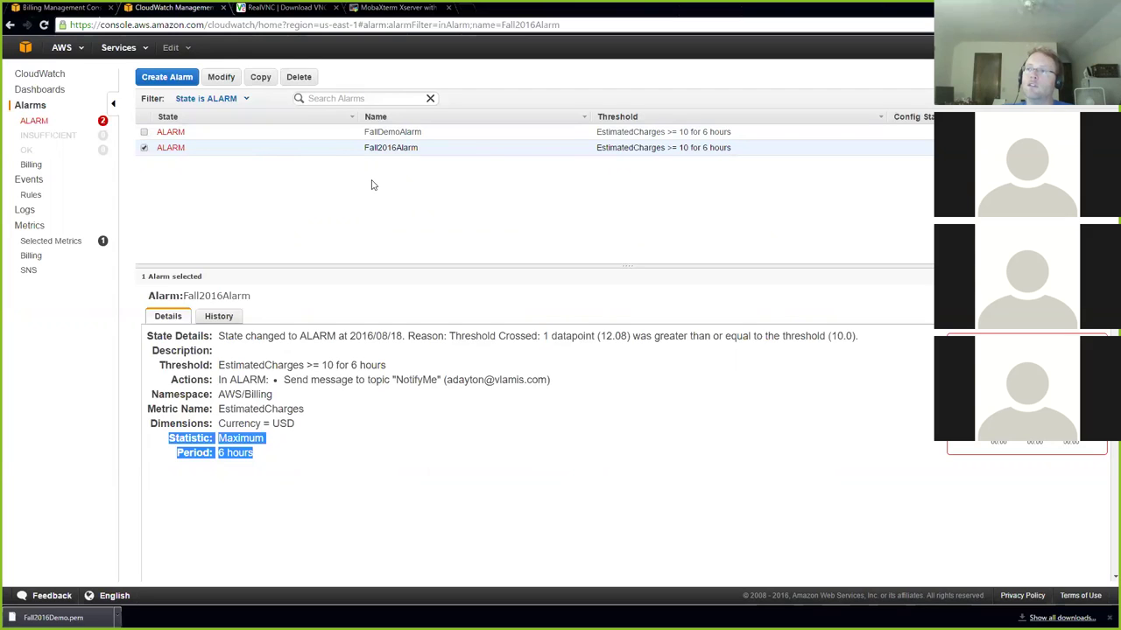
Return to the AWS console home, open EC2 in the US West (Oregon) region and list its running instances
{"action": "left_click", "coordinate": [75, 56]}
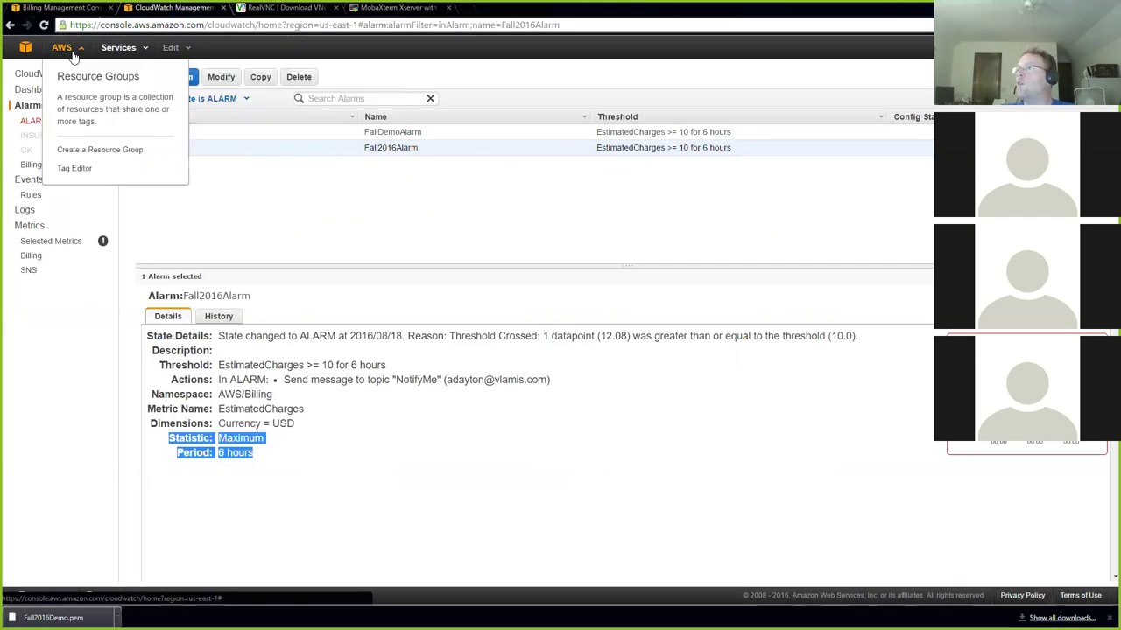
{"action": "left_click", "coordinate": [25, 49]}
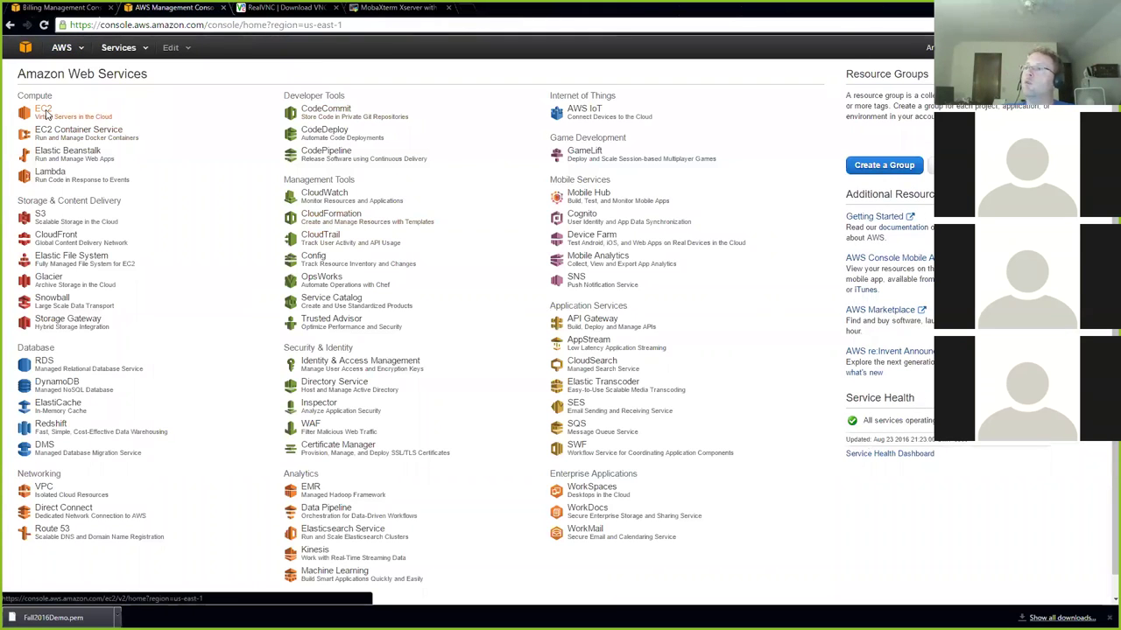
{"action": "left_click", "coordinate": [43, 108]}
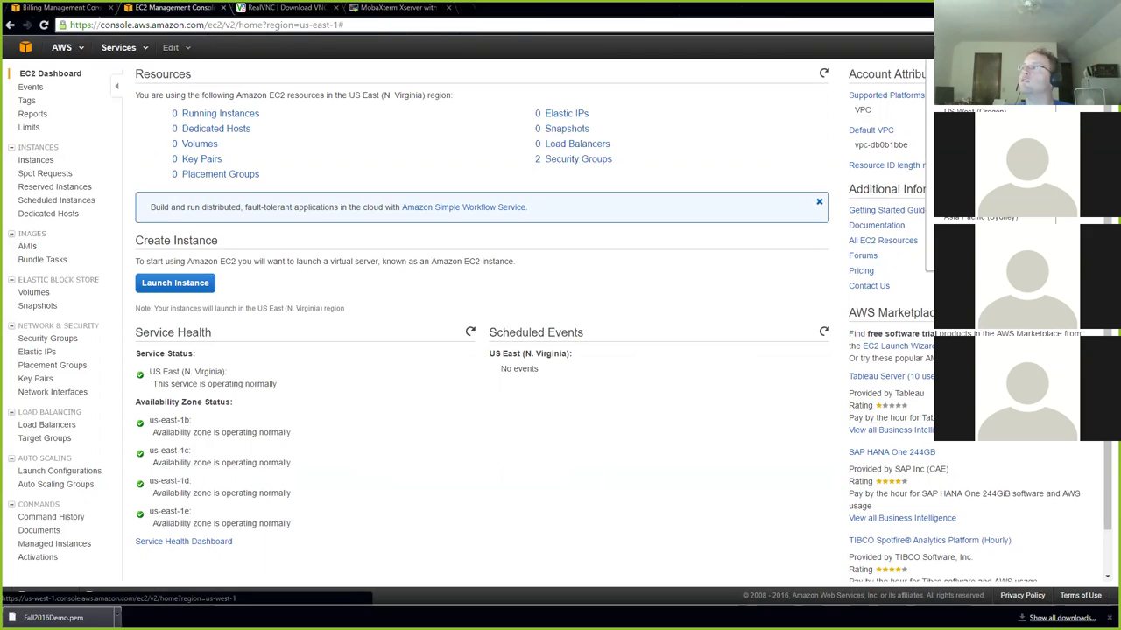
{"action": "left_click", "coordinate": [975, 111]}
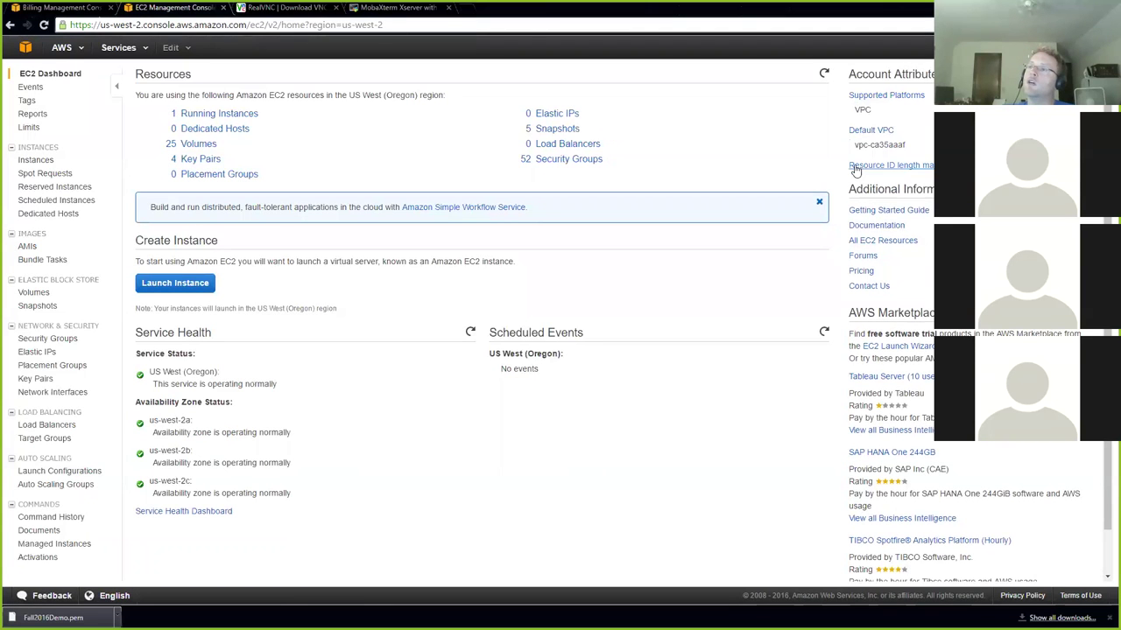
{"action": "left_click", "coordinate": [232, 117]}
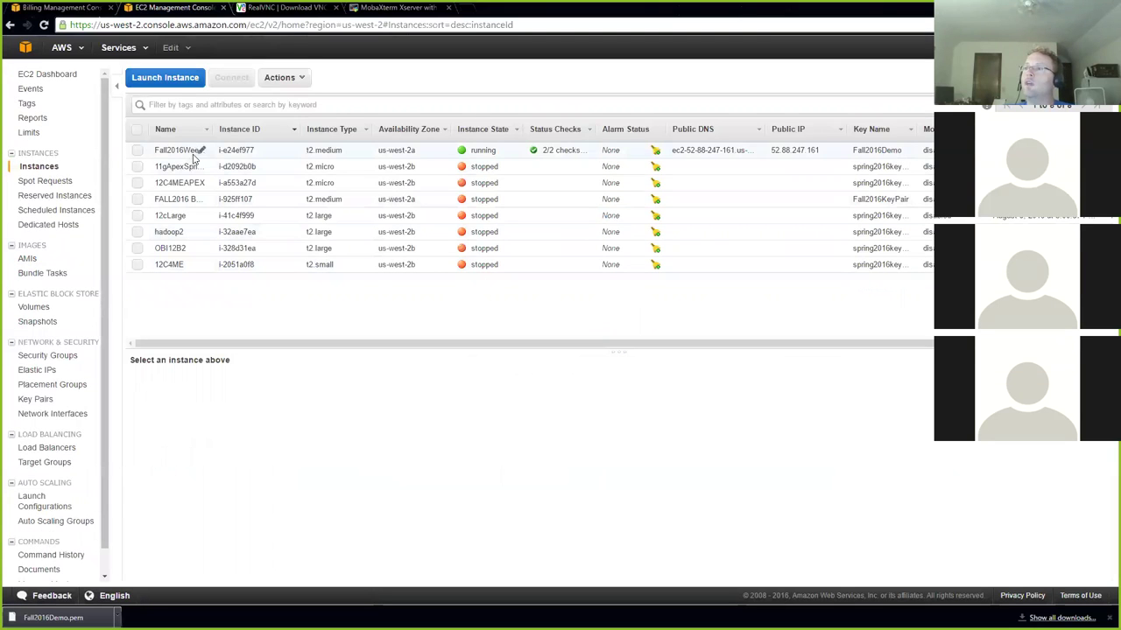
Widen the instance Name column, select Fall2016Week1Demo and enlarge its description to examine the public DNS and IP
{"action": "left_click_drag", "start_coordinate": [210, 129], "coordinate": [250, 130]}
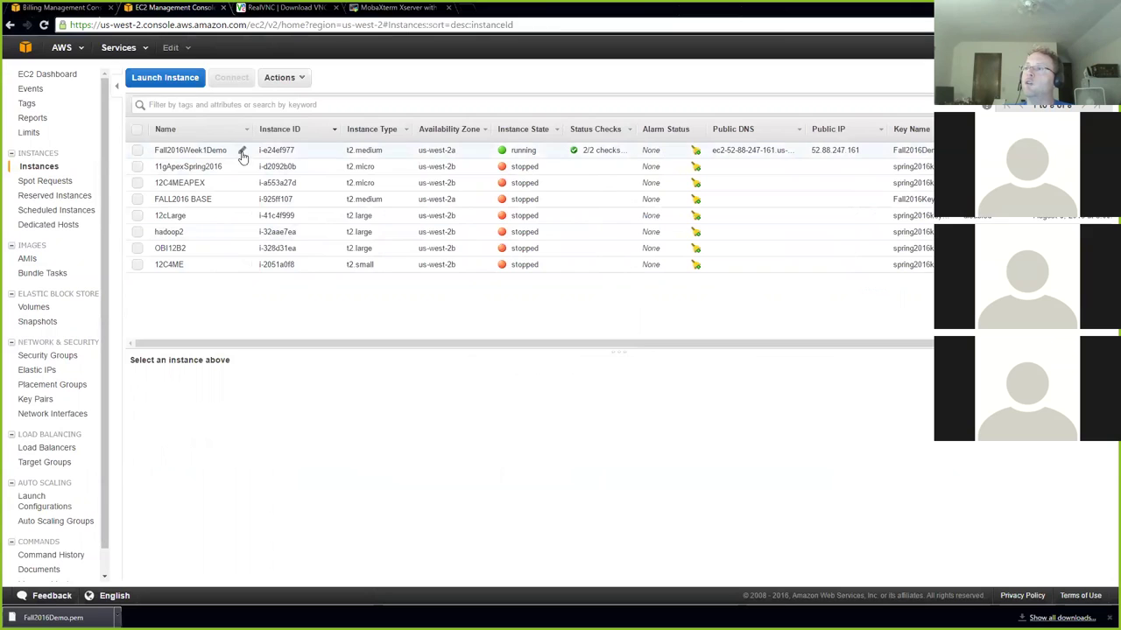
{"action": "left_click", "coordinate": [622, 155]}
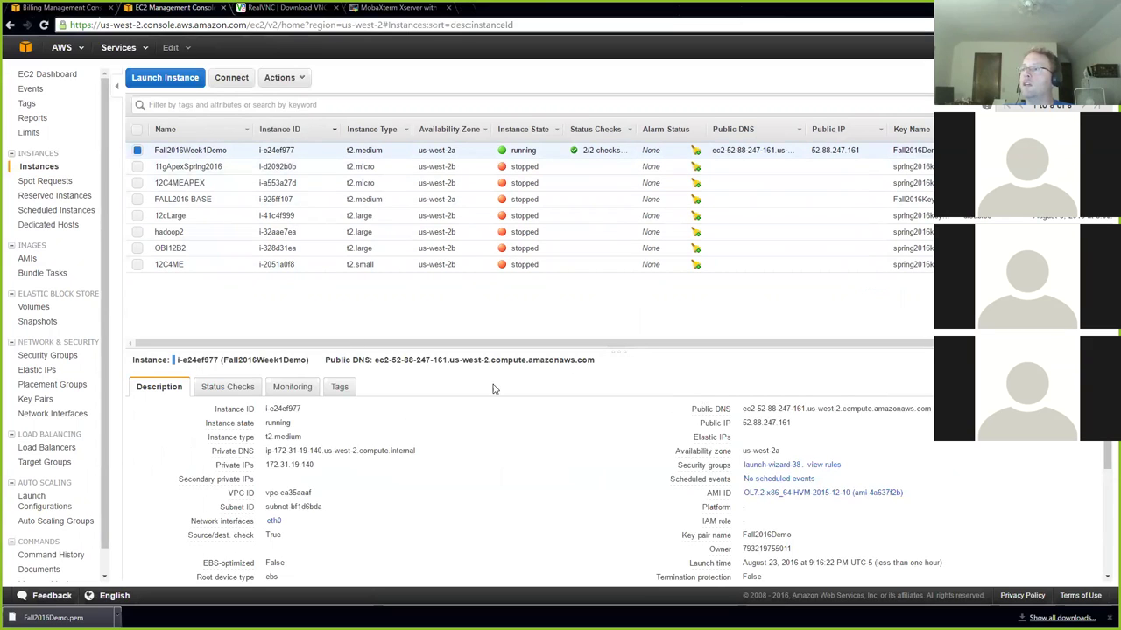
{"action": "left_click_drag", "start_coordinate": [536, 352], "coordinate": [541, 230]}
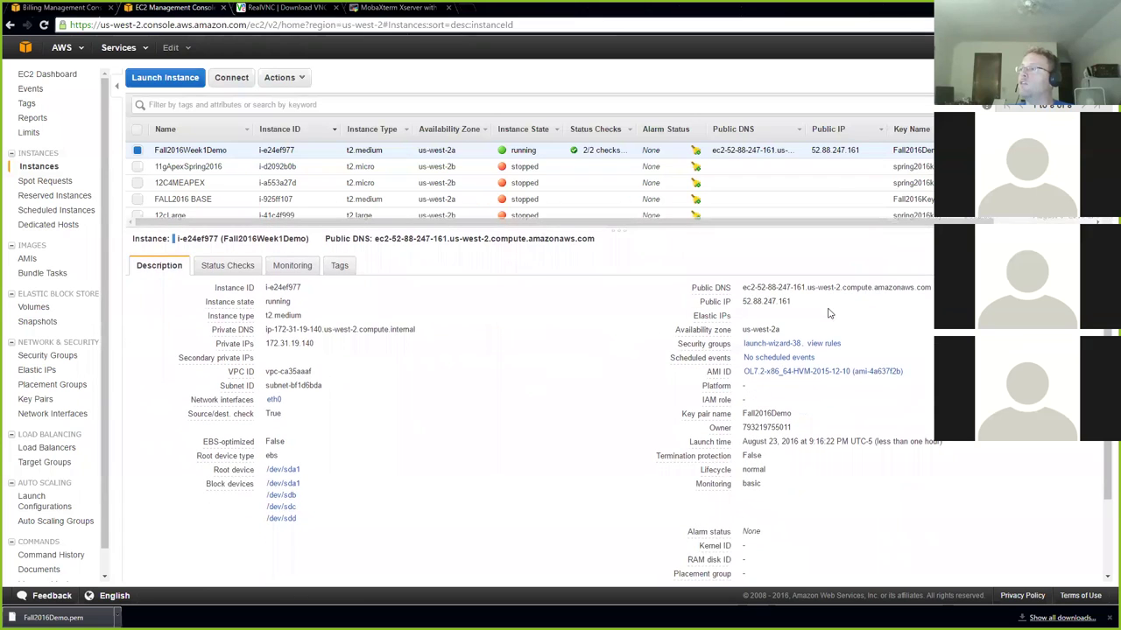
{"action": "mouse_move", "coordinate": [746, 287]}
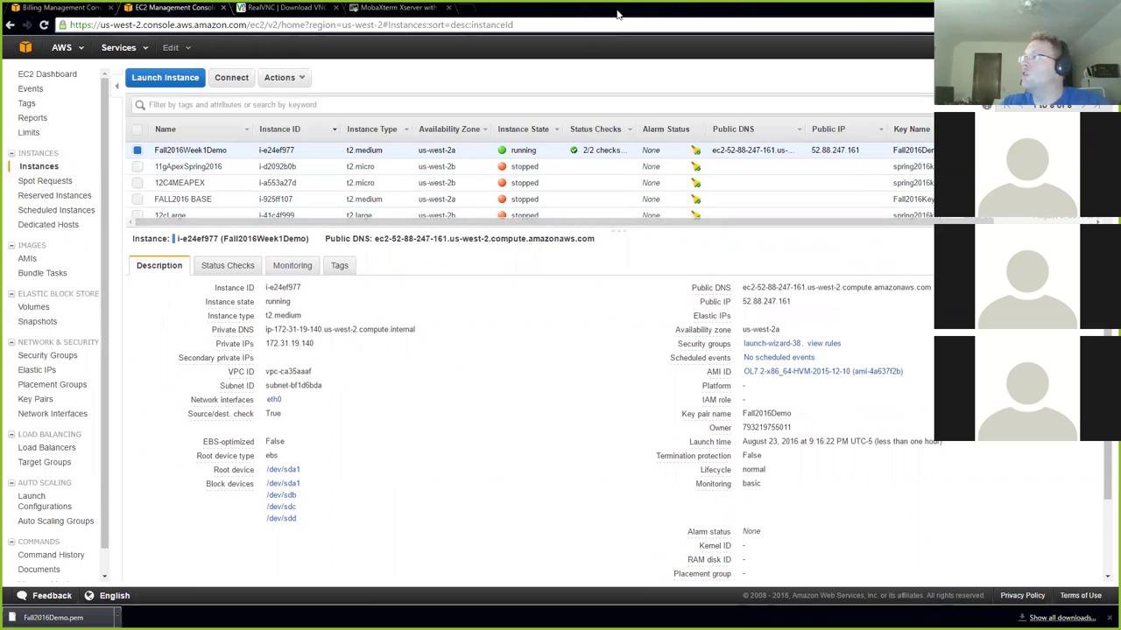
Arrange the EC2 console browser window and the MobaXterm window side by side, with MobaXterm on the right half
{"action": "key", "text": "super+Right"}
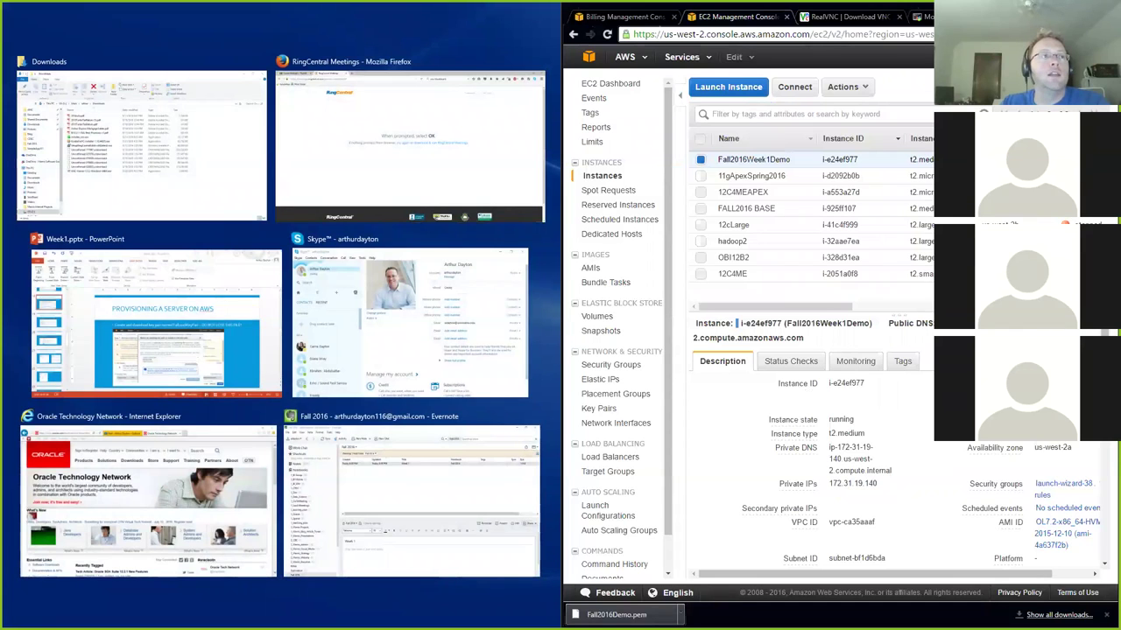
{"action": "key", "text": "Escape"}
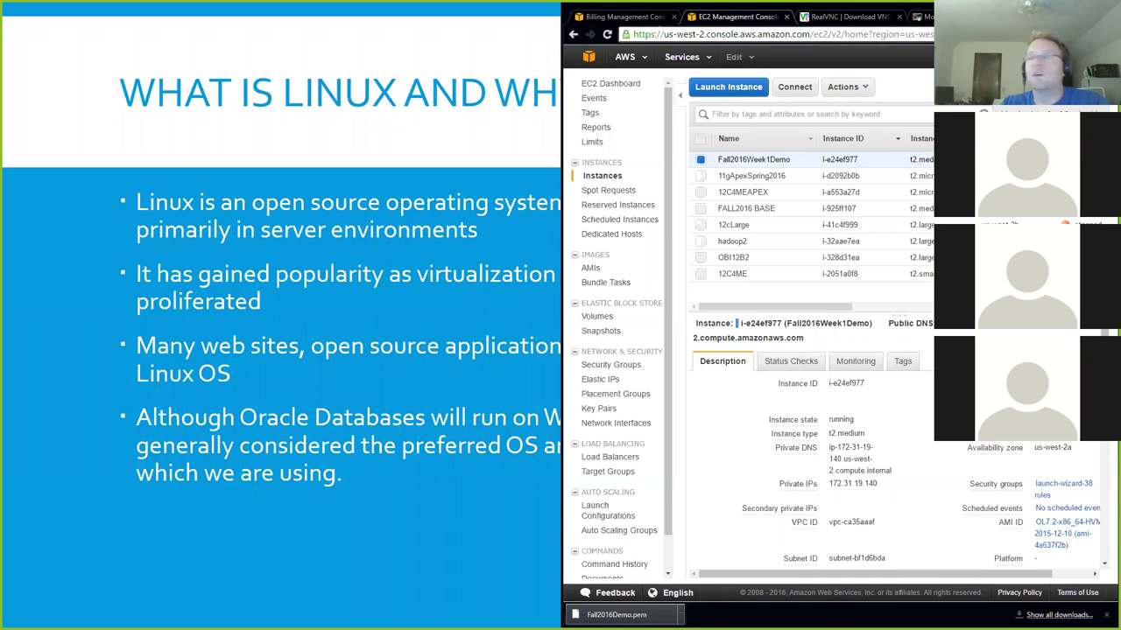
{"action": "key", "text": "super+Right"}
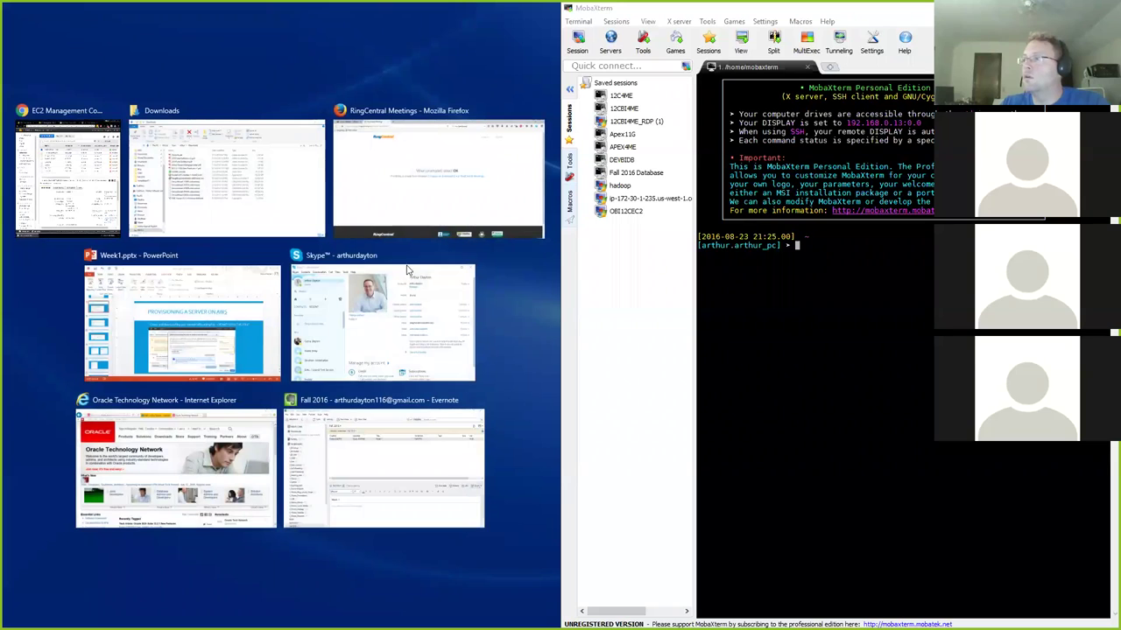
{"action": "left_click", "coordinate": [77, 232]}
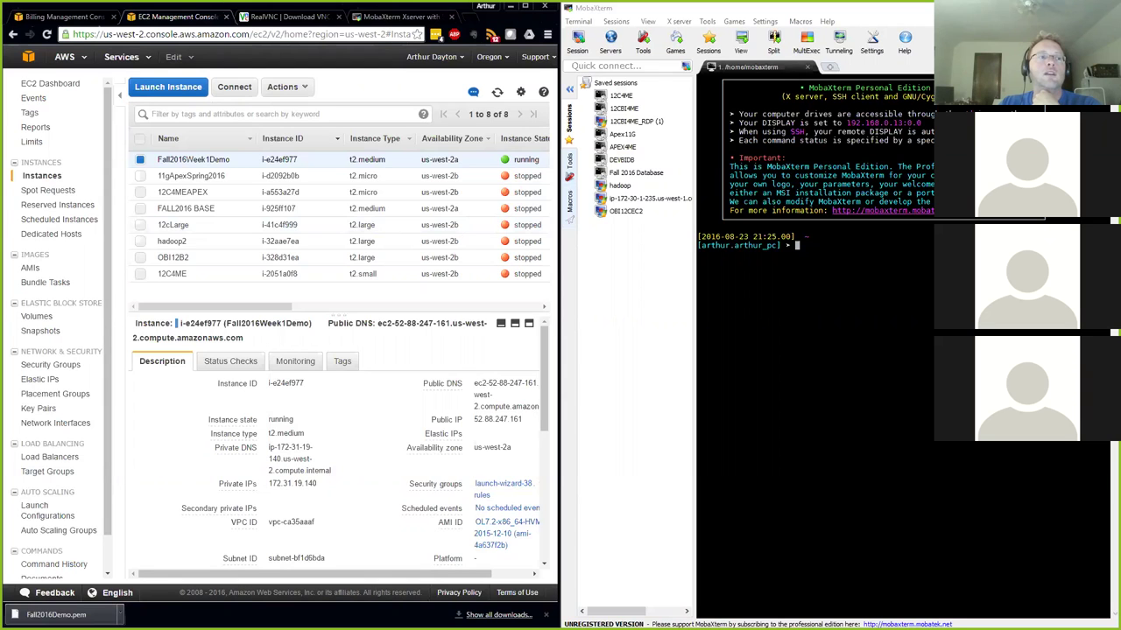
{"action": "key", "text": "alt+Tab"}
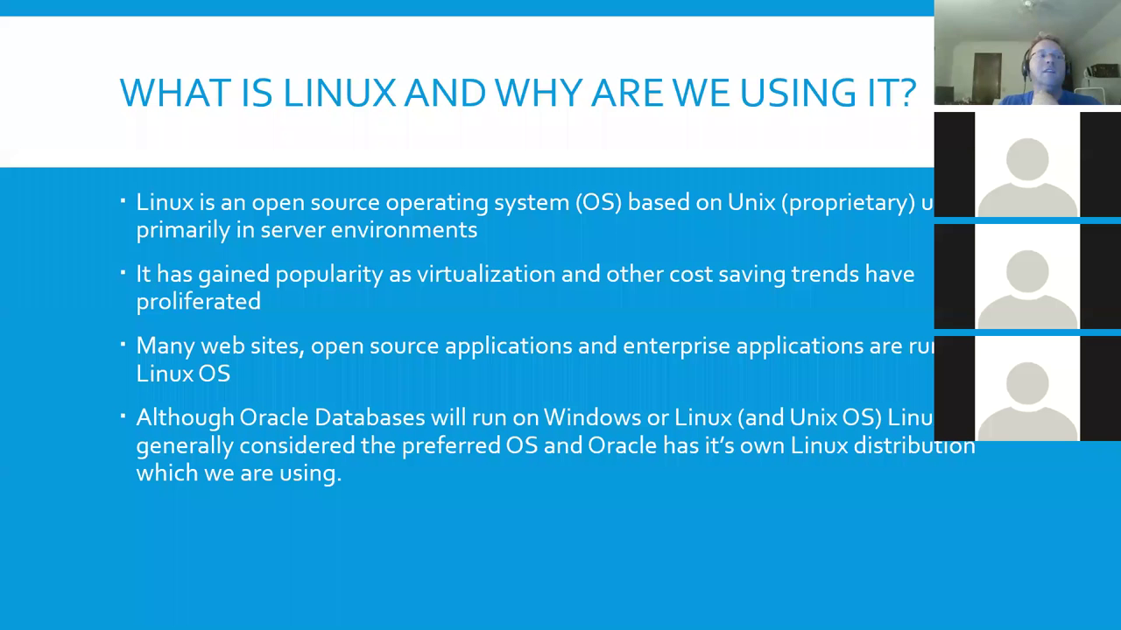
{"action": "left_click", "coordinate": [121, 443]}
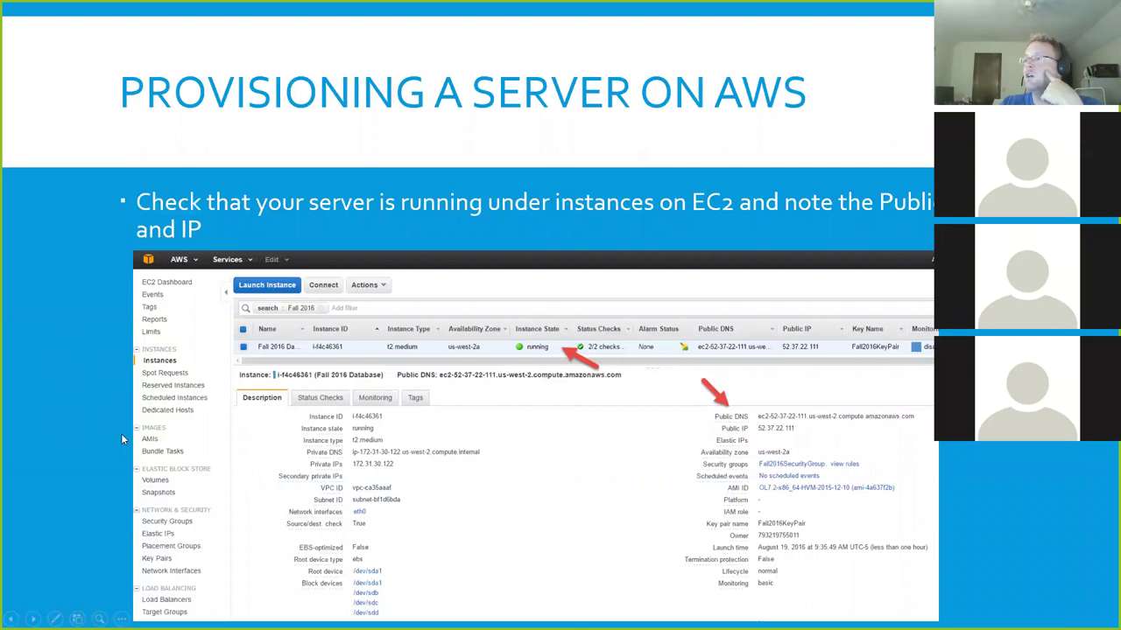
{"action": "left_click", "coordinate": [342, 302]}
{"action": "left_click", "coordinate": [353, 274]}
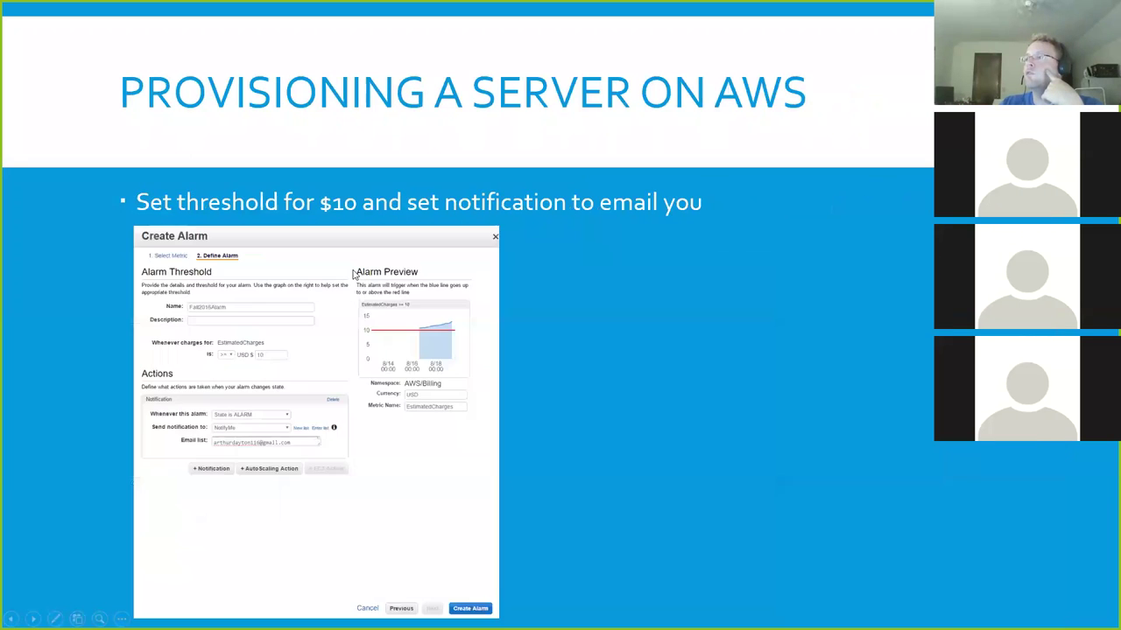
{"action": "left_click", "coordinate": [354, 274]}
{"action": "left_click", "coordinate": [354, 274]}
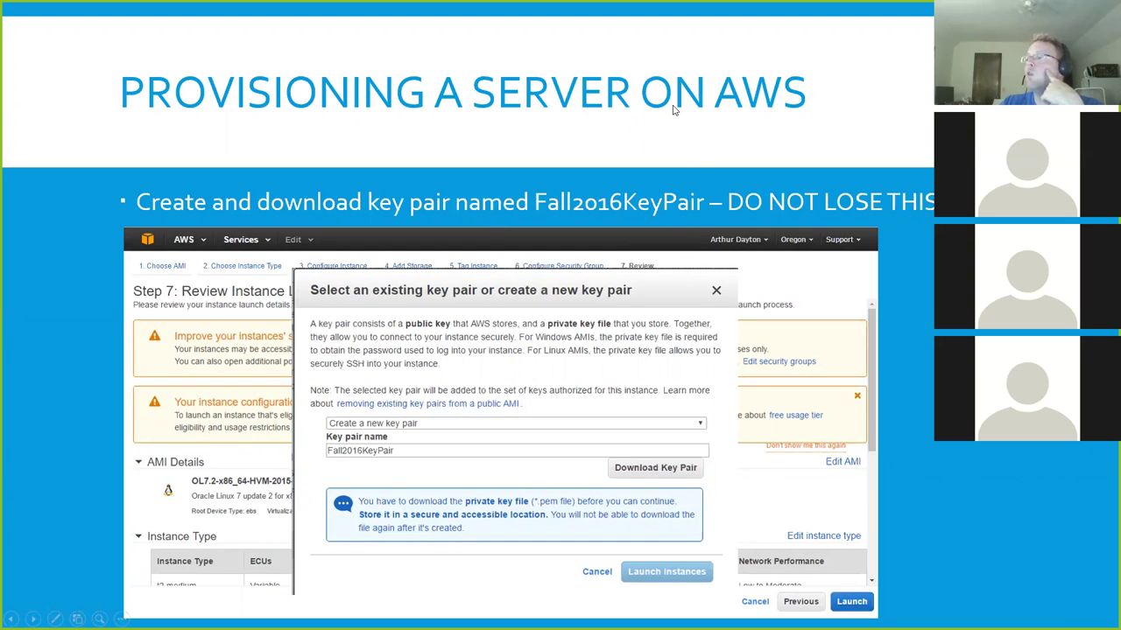
{"action": "key", "text": "Right"}
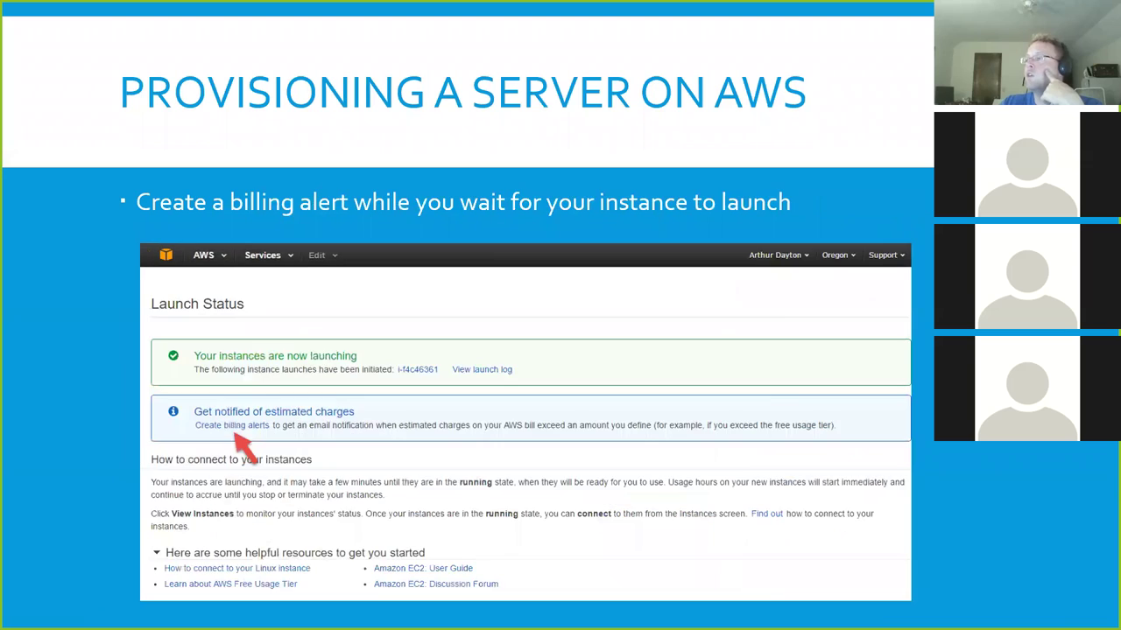
{"action": "key", "text": "Right"}
{"action": "key", "text": "Right"}
{"action": "key", "text": "Right"}
{"action": "key", "text": "Right"}
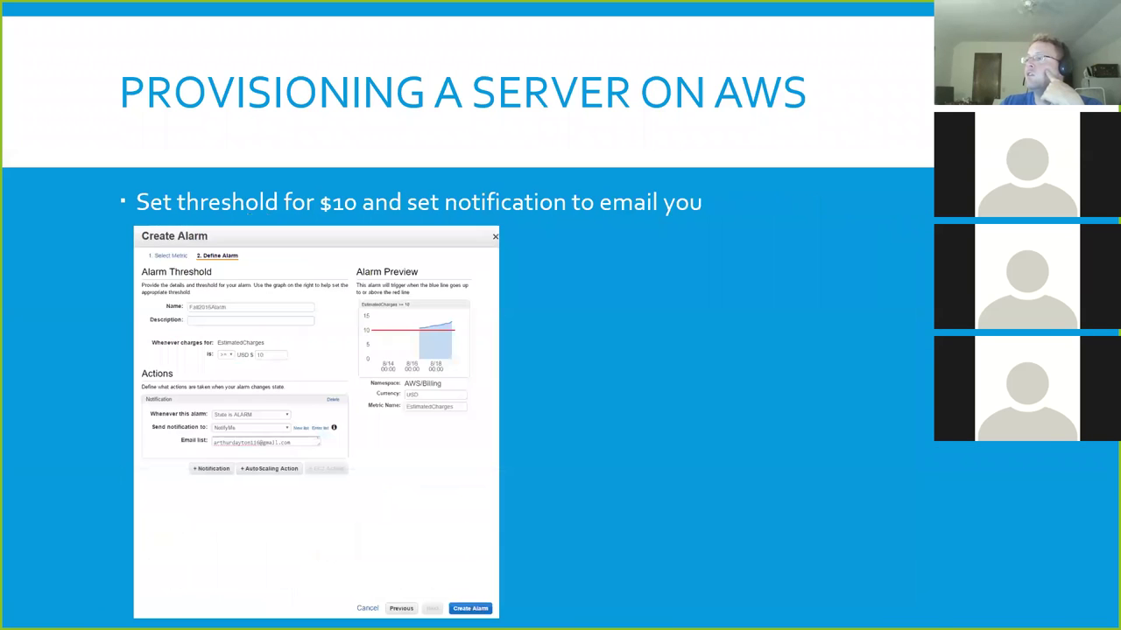